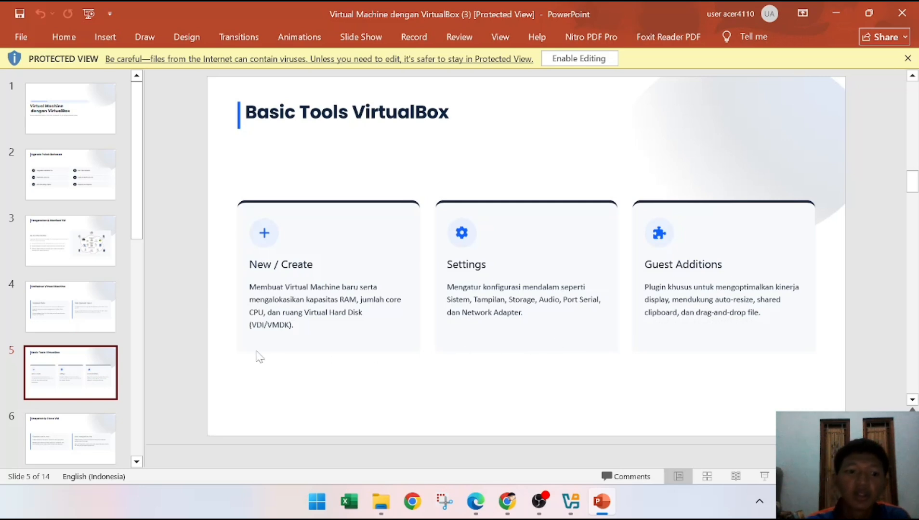
Display slide 6 of the presentation, Snapshot & Clone VM.
scroll(83, 392, "down", 1)
left_click(83, 391)
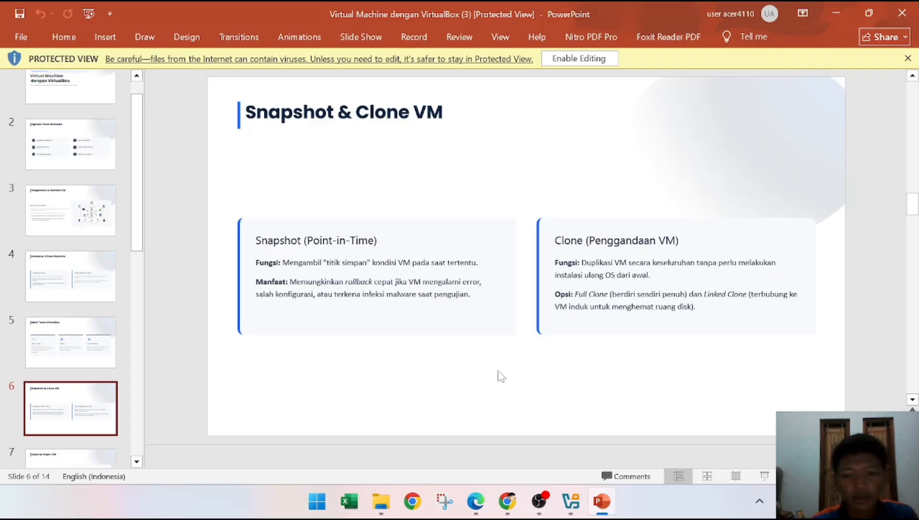
Switch to VirtualBox Manager and take a snapshot of the server clone 2 machine named Snapshot 1.
mouse_move(544, 490)
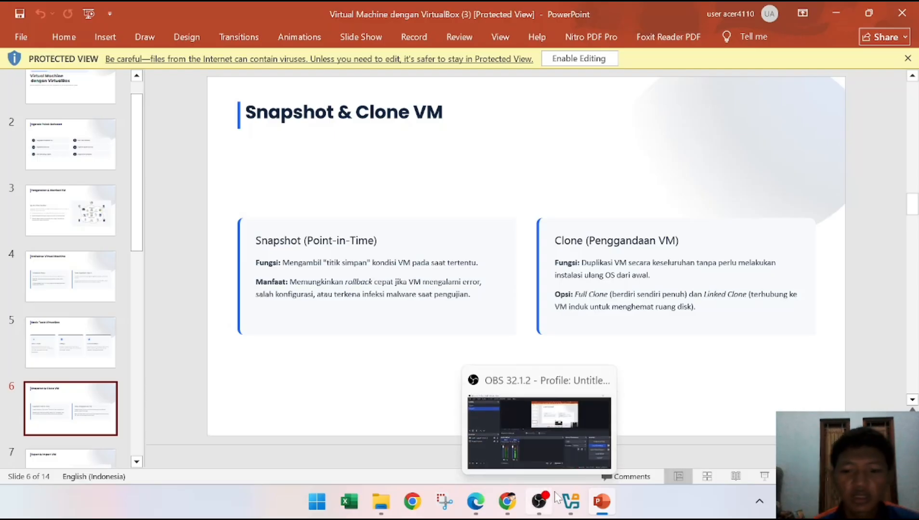
mouse_move(571, 500)
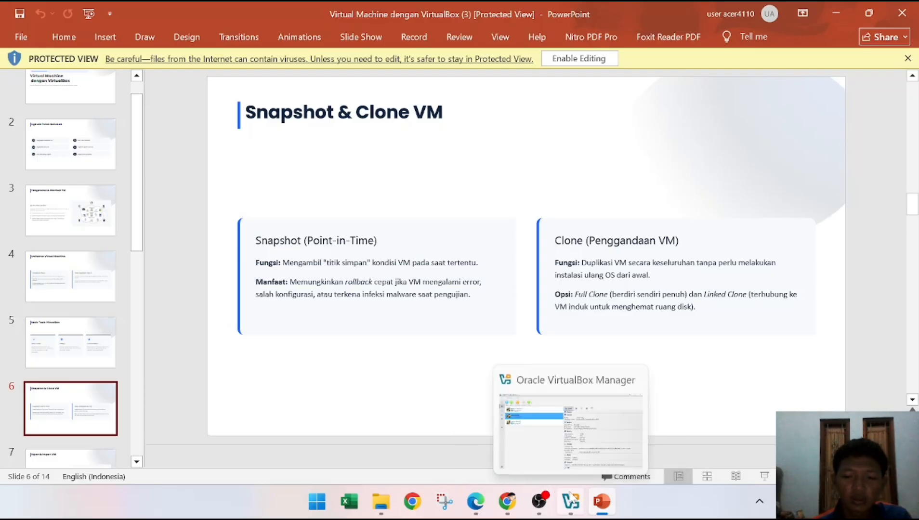
left_click(571, 501)
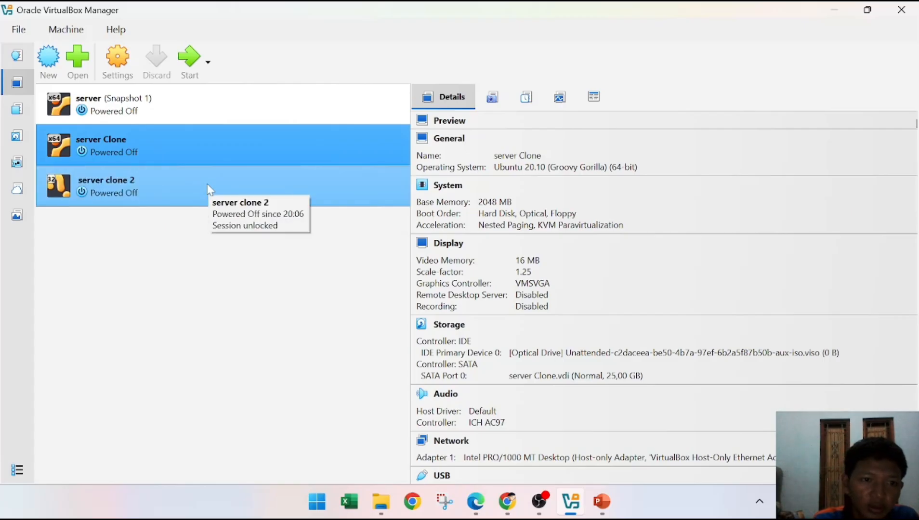
left_click(149, 185)
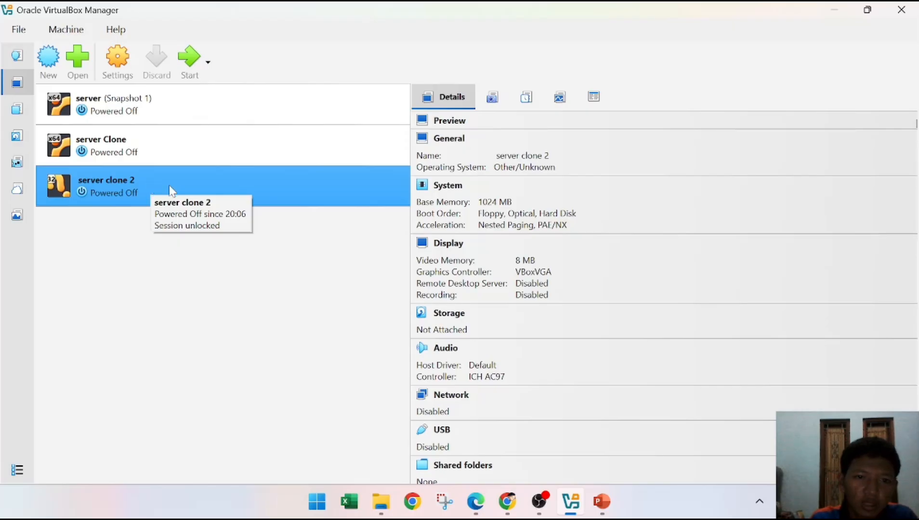
left_click(489, 101)
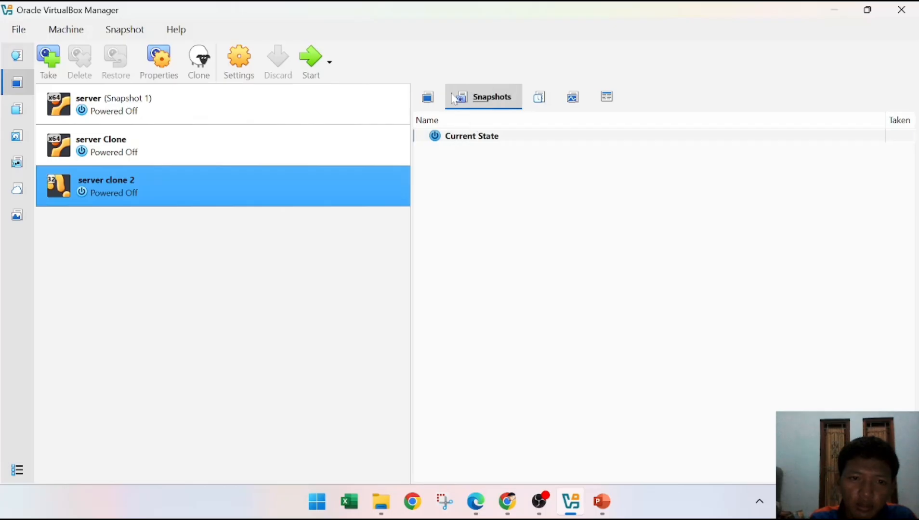
left_click(50, 61)
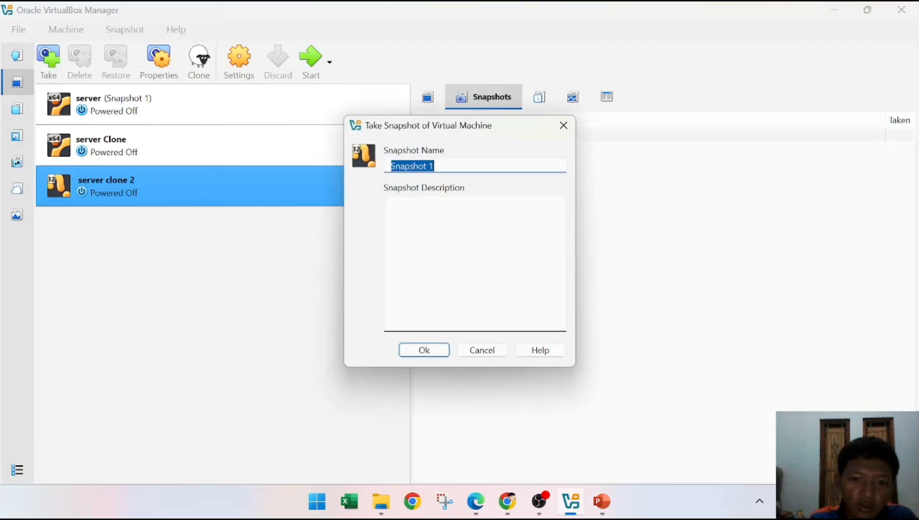
left_click(426, 350)
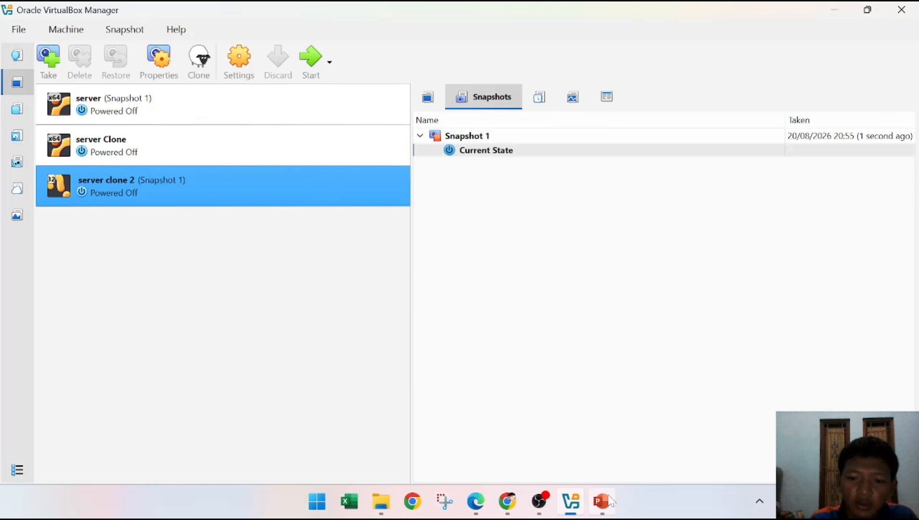
Switch back to PowerPoint to read the Clone section of the Snapshot & Clone VM slide.
mouse_move(612, 502)
left_click(539, 427)
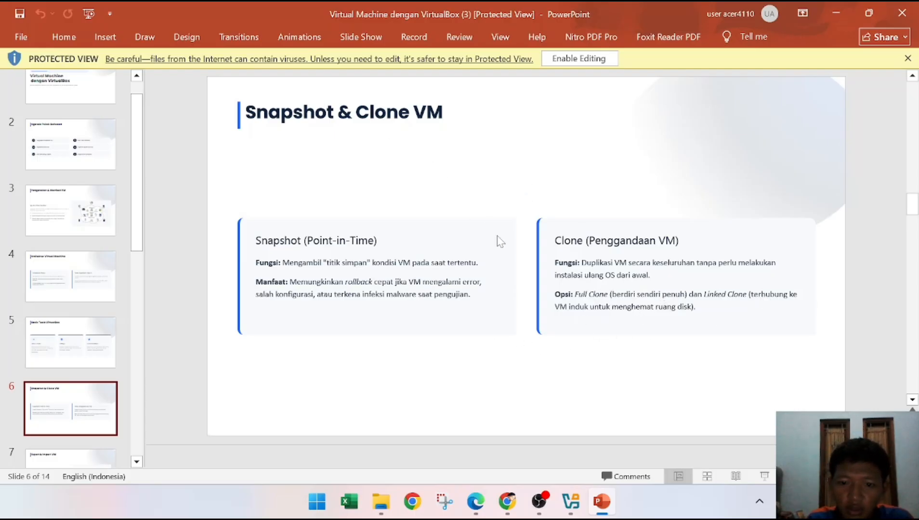
In VirtualBox Manager, make a full clone of server clone 2 from its current machine state, named server clone 2 Clone.
left_click(570, 504)
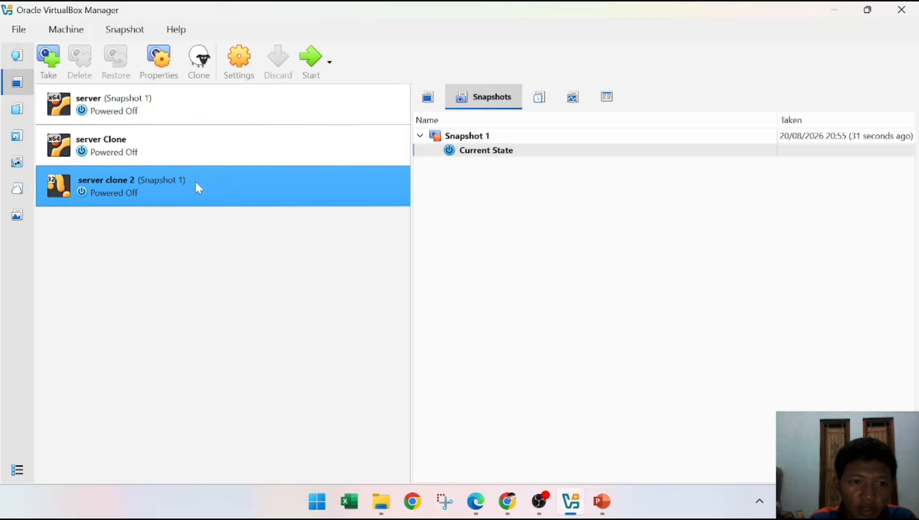
right_click(131, 185)
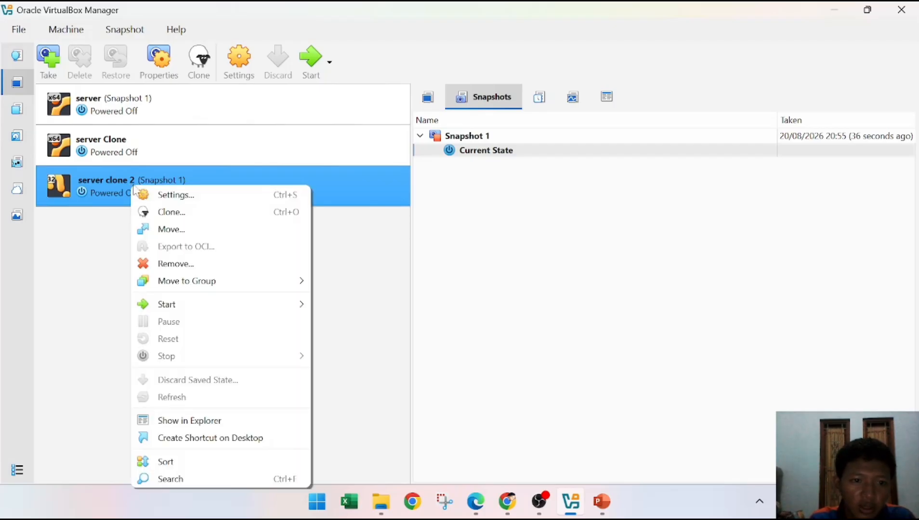
left_click(200, 217)
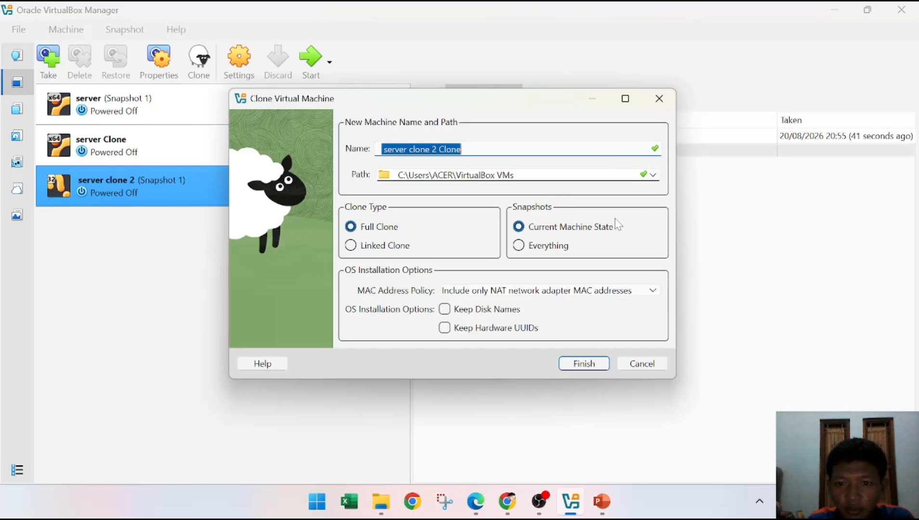
left_click(583, 364)
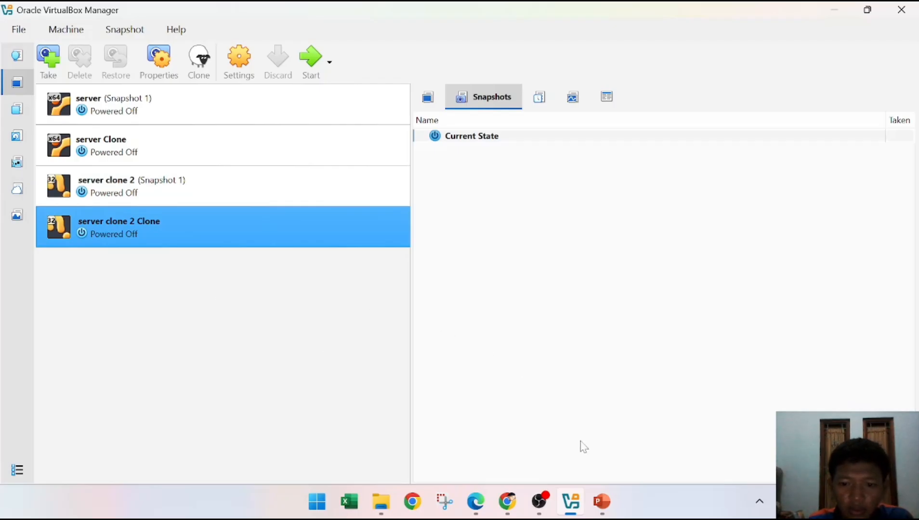
Switch to PowerPoint and display slide 7, Export & Import VM.
left_click(602, 502)
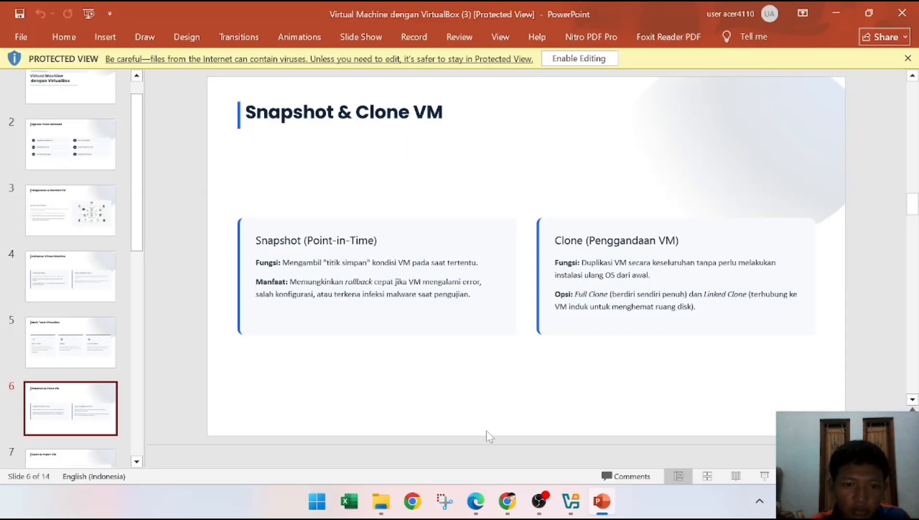
scroll(70, 420, "down", 1)
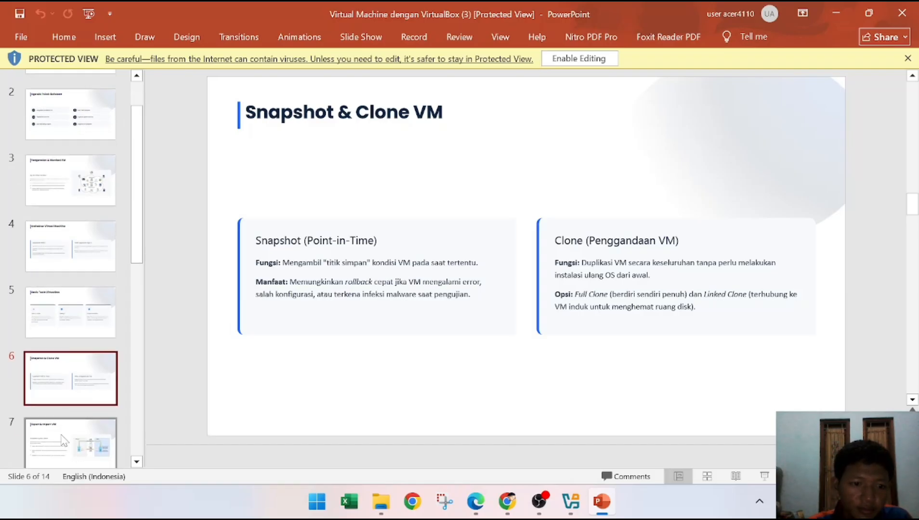
left_click(61, 436)
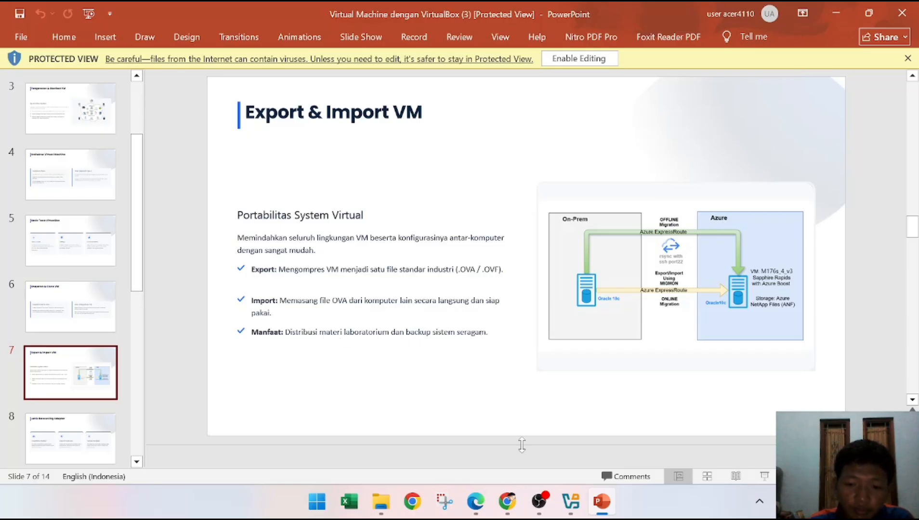
In VirtualBox Manager, choose ubuntu-20.04-server-cloudimg-amd64.ova from Downloads as the appliance to import, and close the wizard without importing.
left_click(569, 505)
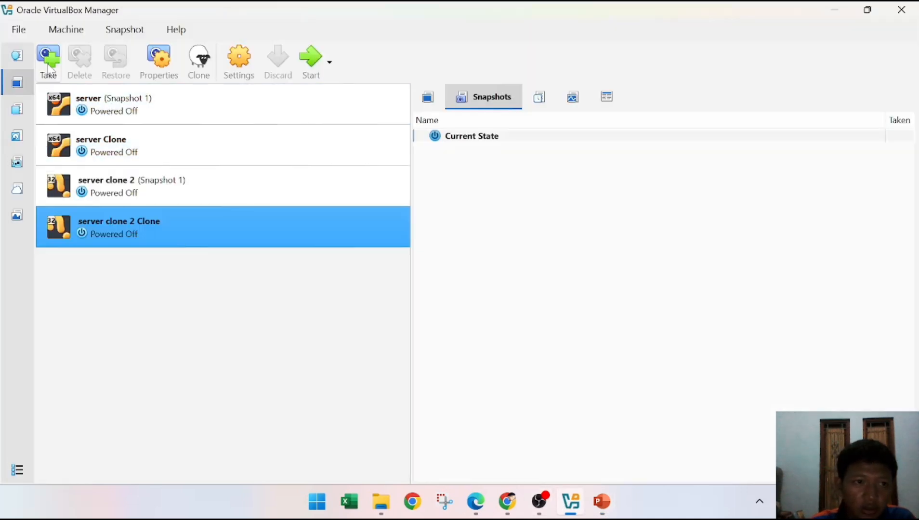
left_click(18, 29)
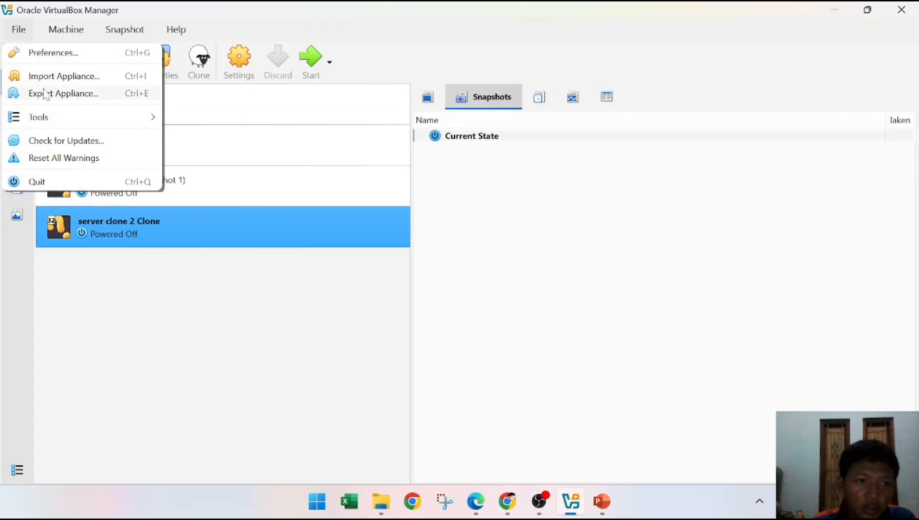
left_click(459, 180)
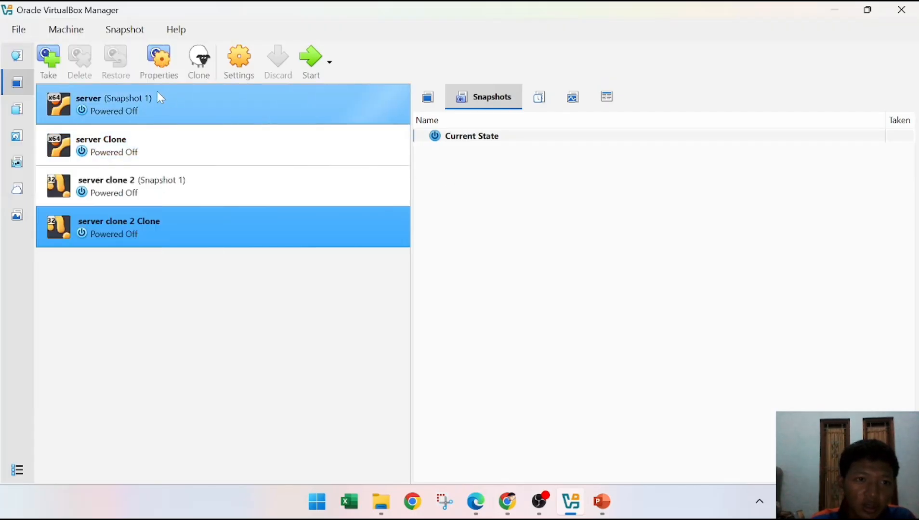
left_click(18, 31)
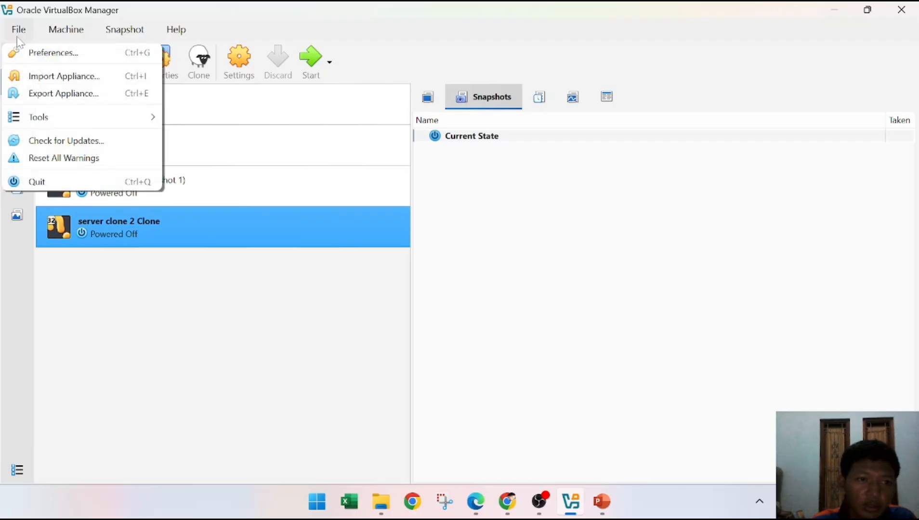
left_click(57, 76)
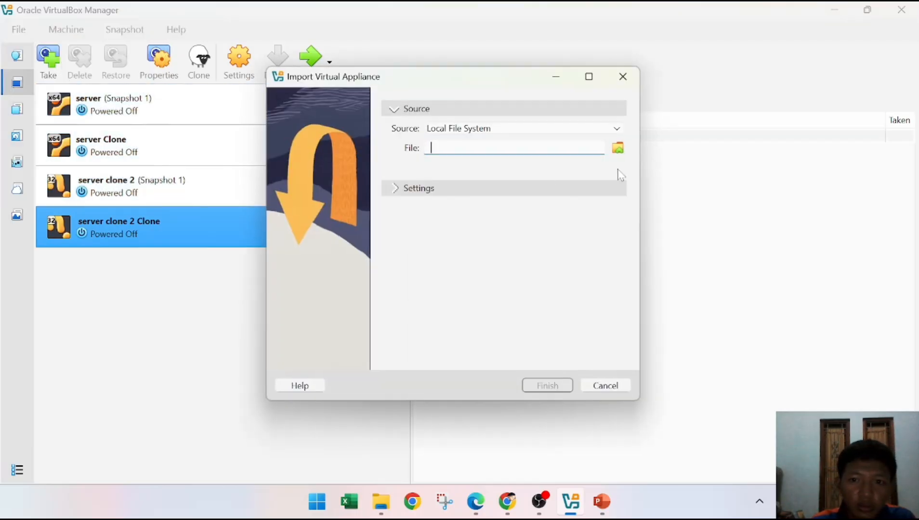
left_click(618, 148)
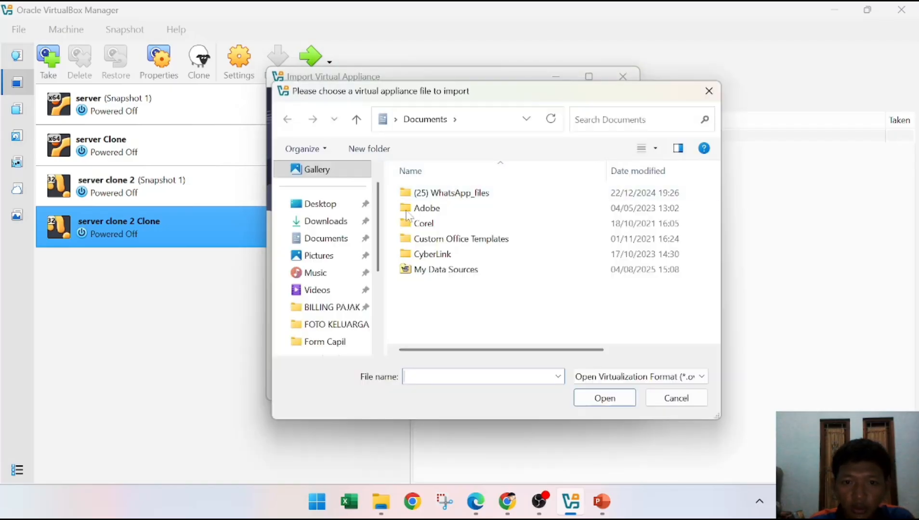
left_click(338, 225)
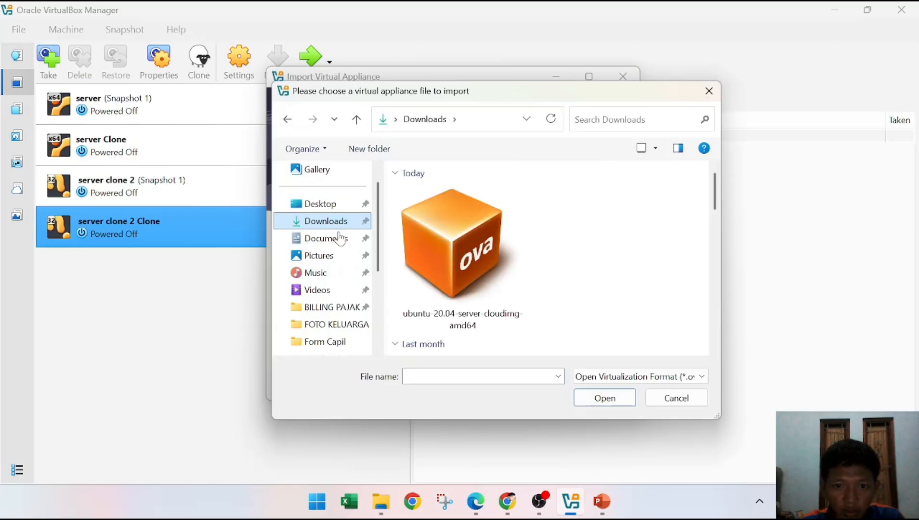
left_click(452, 262)
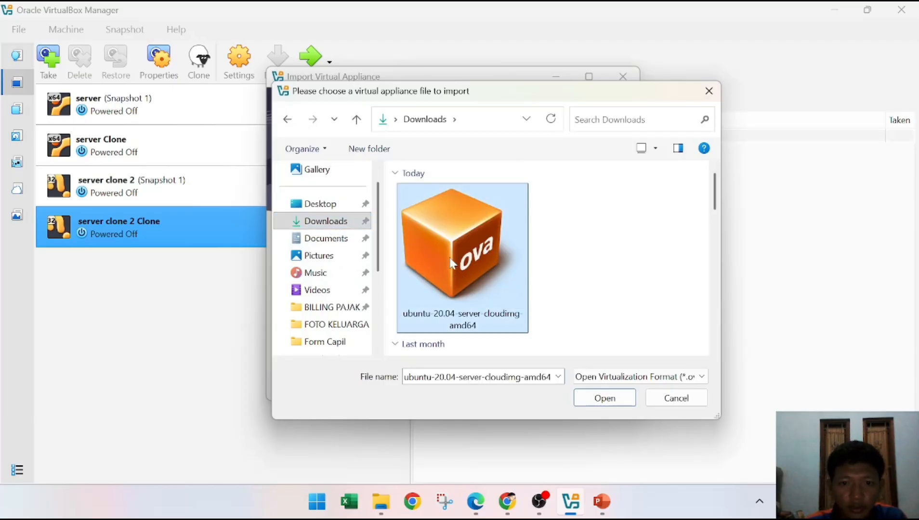
left_click(604, 399)
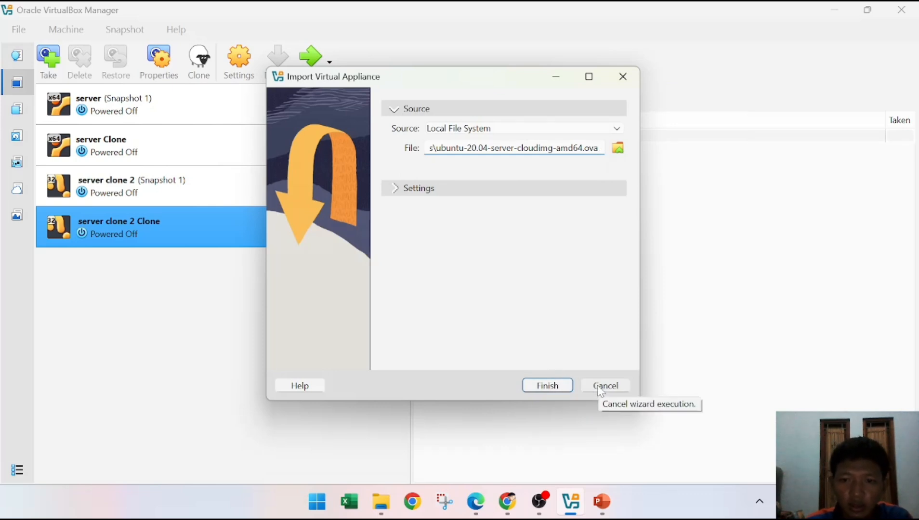
left_click(623, 77)
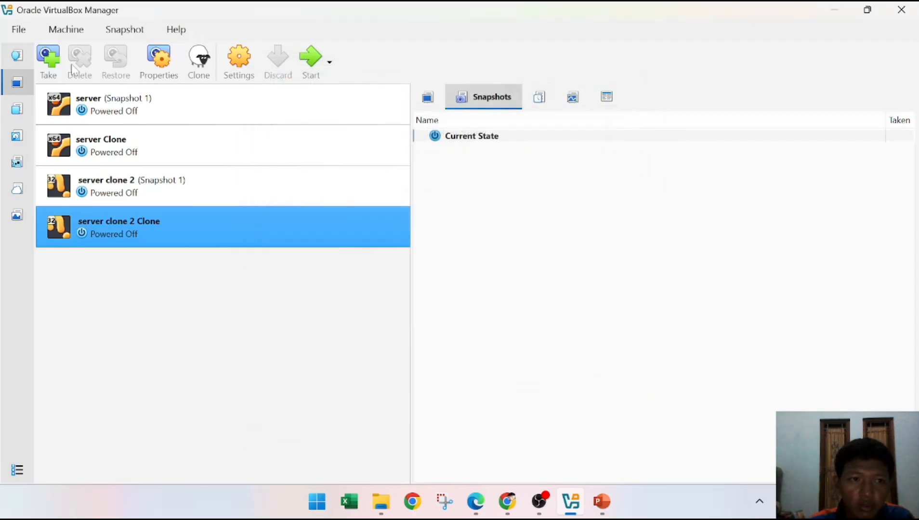
Choose server clone 2 as the machine for an appliance export, and close the wizard without exporting.
left_click(18, 31)
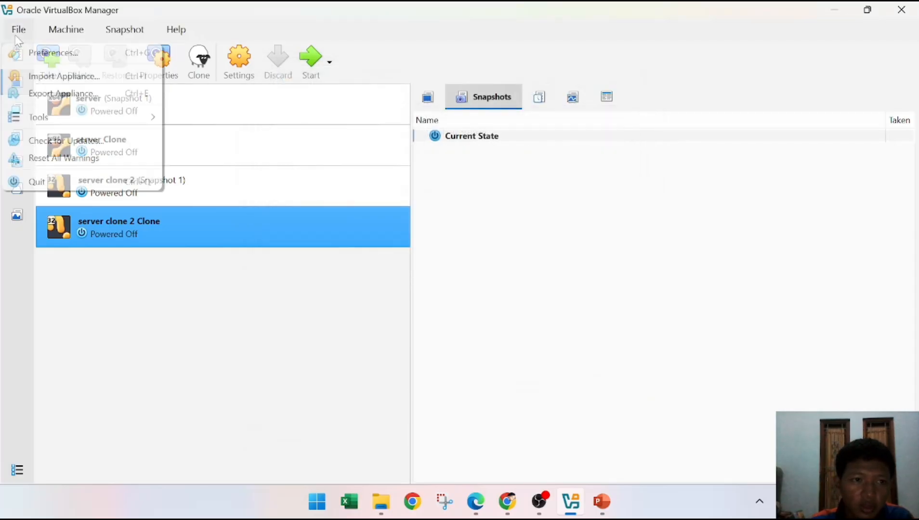
left_click(57, 93)
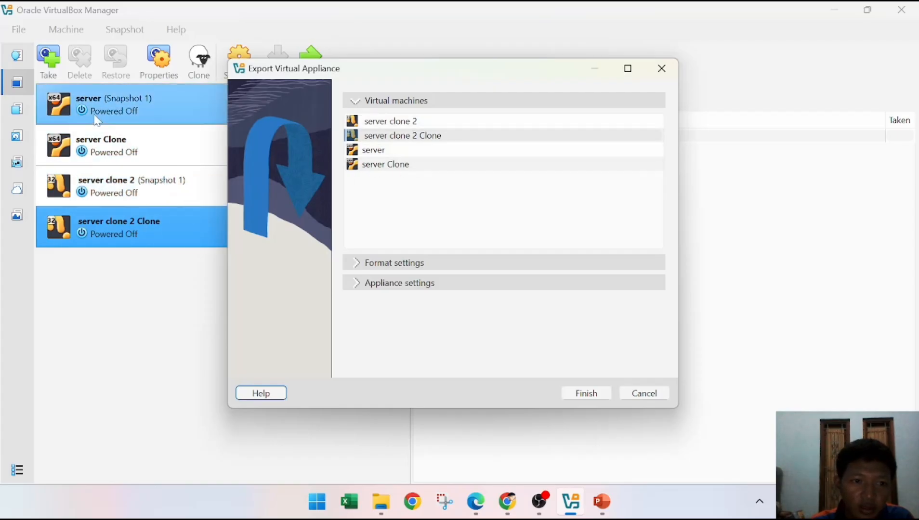
left_click(417, 124)
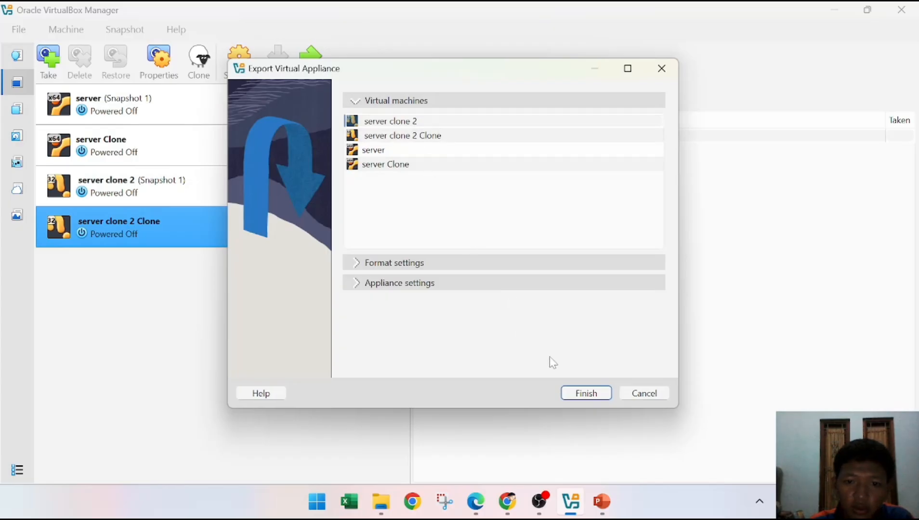
left_click(660, 68)
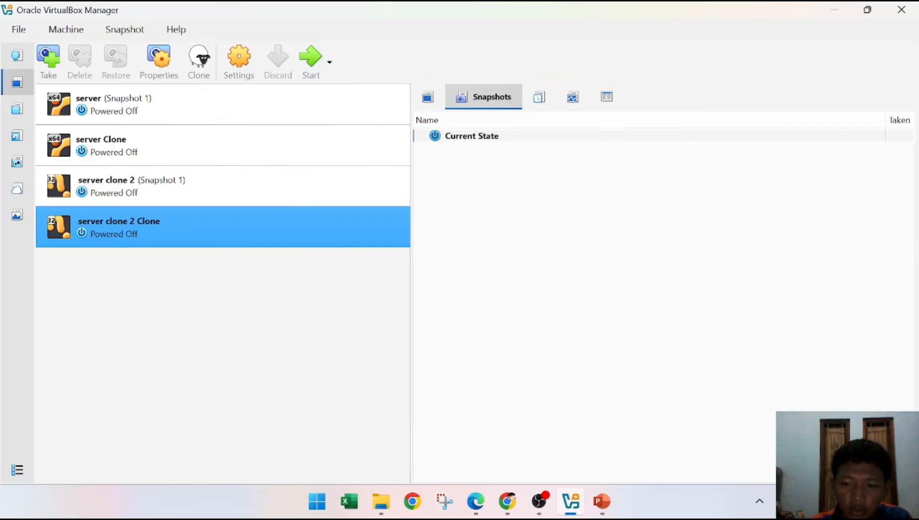
Switch to PowerPoint and display slide 8, Jenis Networking Adapter.
left_click(596, 504)
scroll(90, 384, "down", 2)
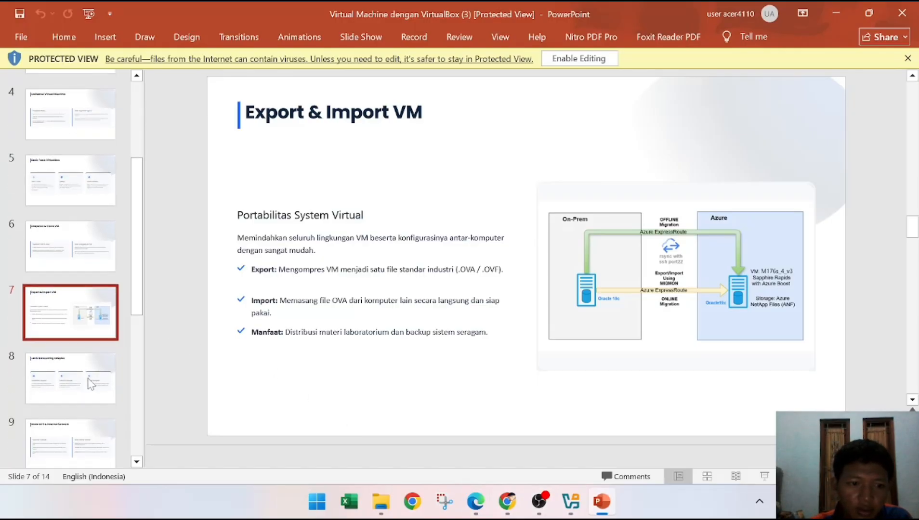
left_click(89, 384)
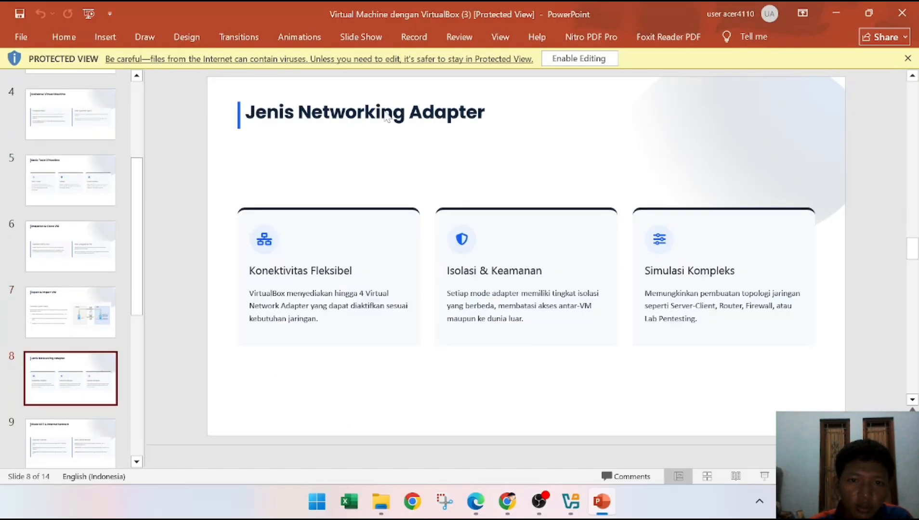
left_click(278, 133)
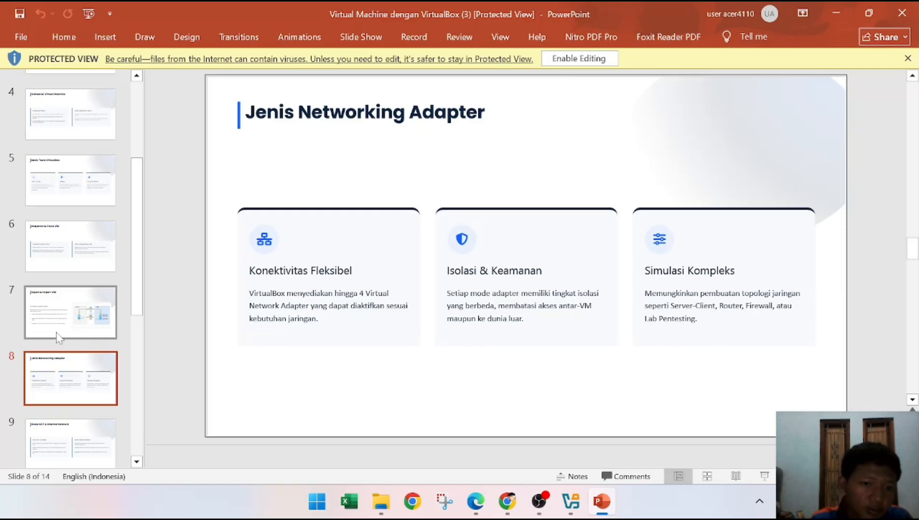
Advance through slide 9, Mode NAT & Internal Network, to slide 10 of the presentation.
scroll(59, 360, "down", 1)
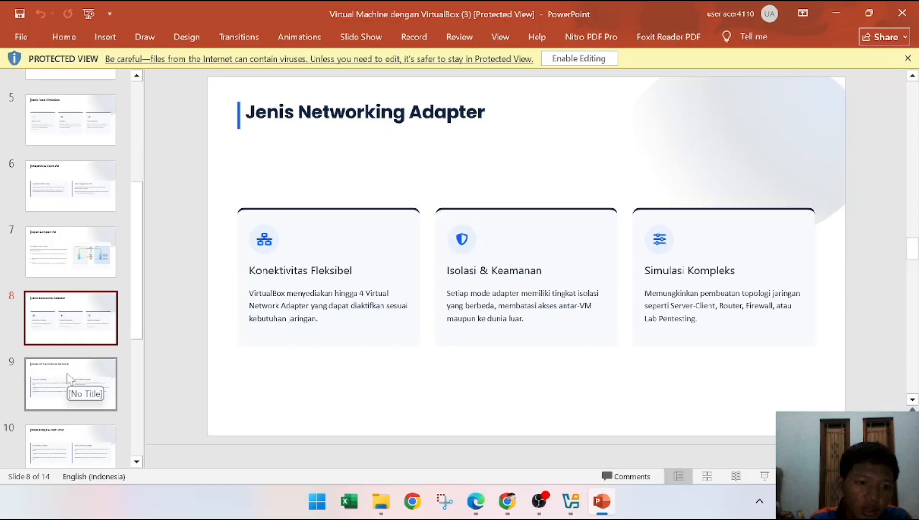
left_click(67, 373)
scroll(75, 355, "down", 2)
left_click(76, 356)
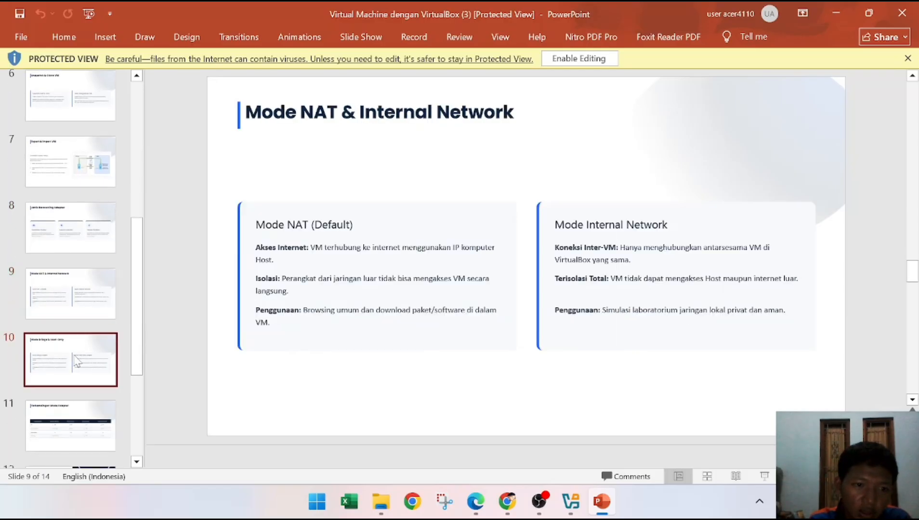
Compare slide 9, Mode NAT & Internal Network, with slide 10, Mode Bridge & Host-Only, ending on slide 9.
left_click(81, 252)
left_click(81, 285)
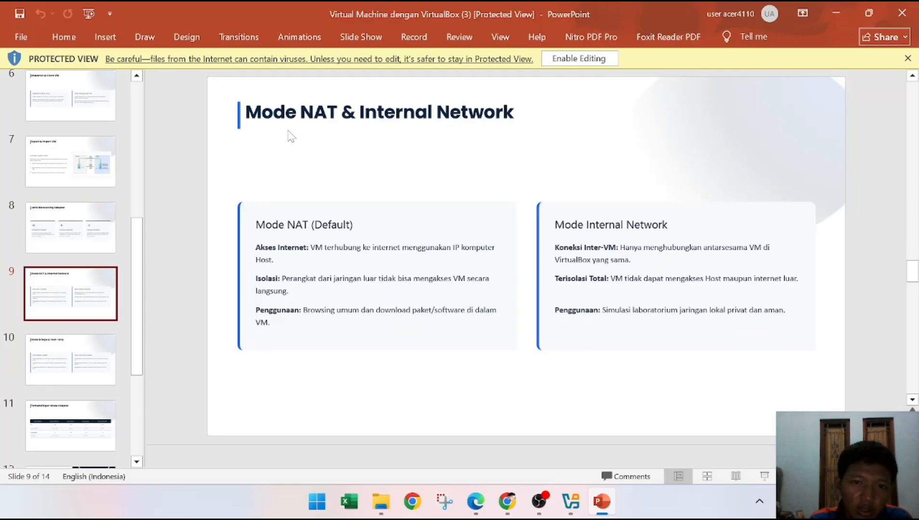
left_click(65, 381)
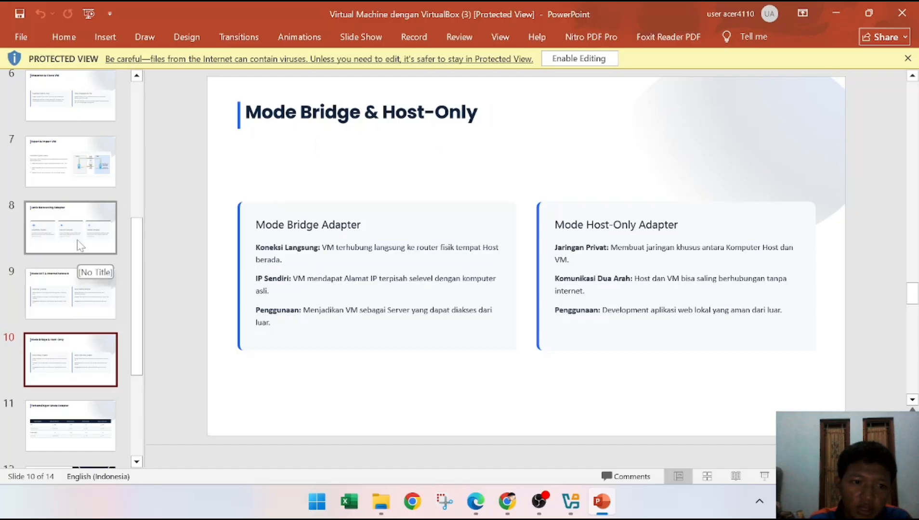
left_click(78, 282)
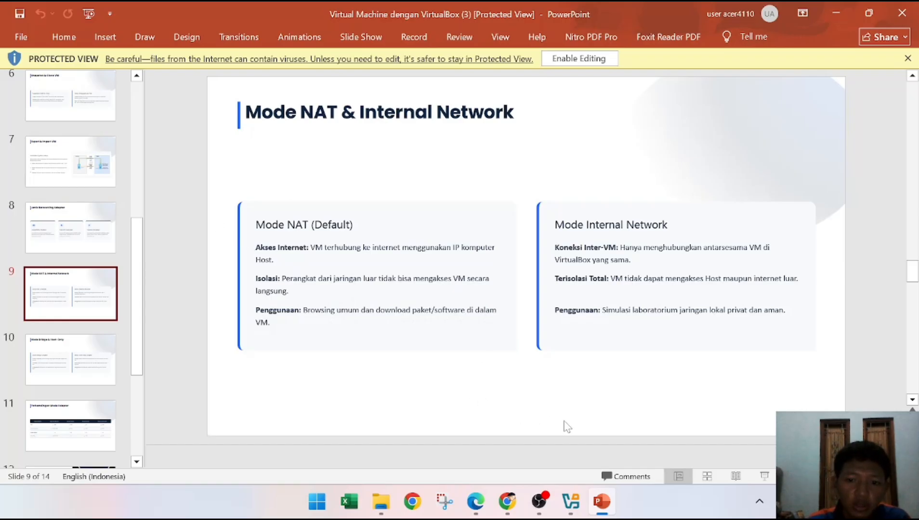
Switch to VirtualBox Manager and display the details of the server machine.
left_click(568, 502)
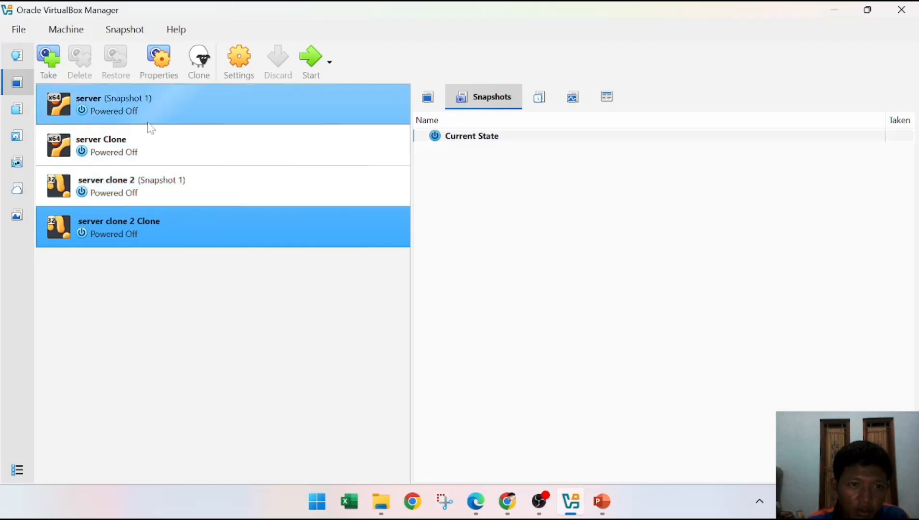
left_click_drag(147, 121, 257, 104)
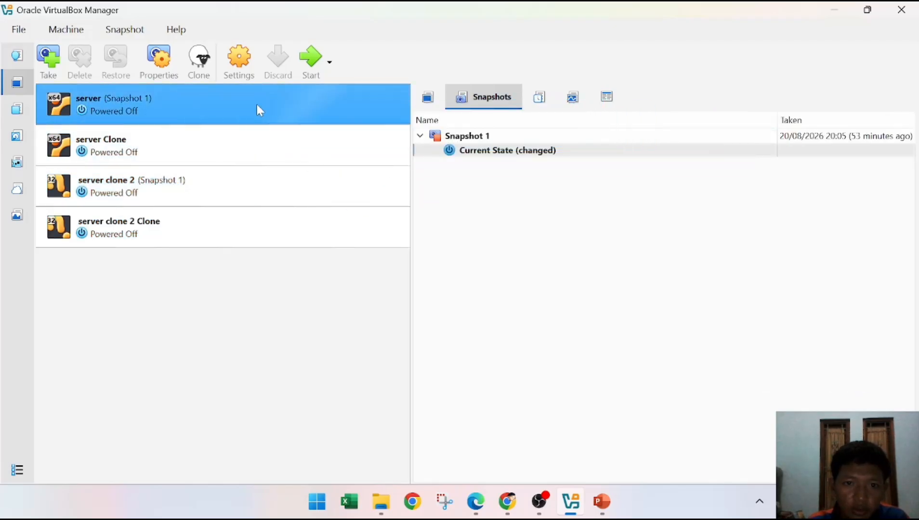
left_click(428, 97)
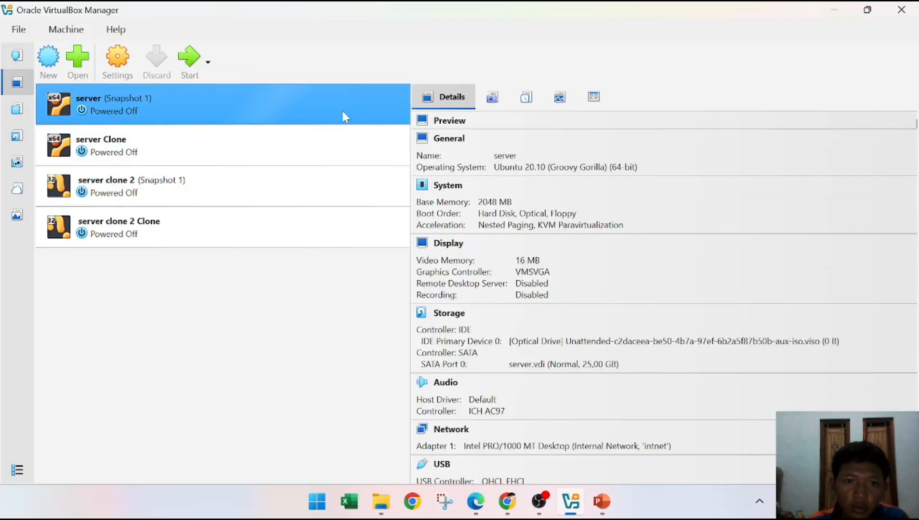
In the server machine's network settings, attach Adapter 1 to NAT and save the change.
right_click(267, 112)
left_click(305, 122)
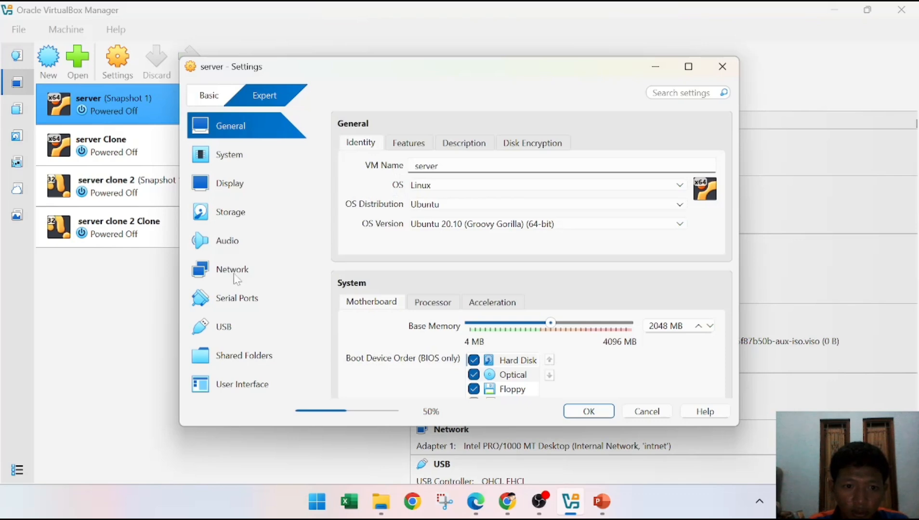
left_click(235, 276)
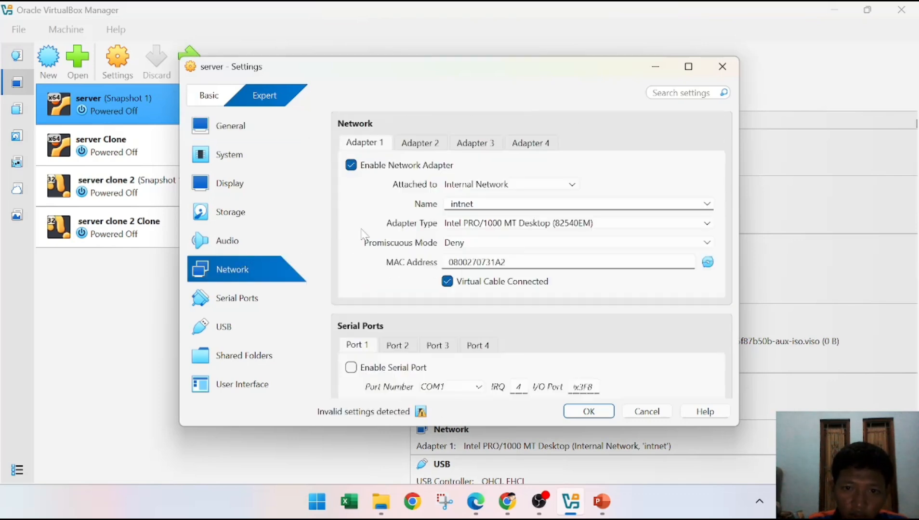
left_click(549, 185)
left_click(530, 195)
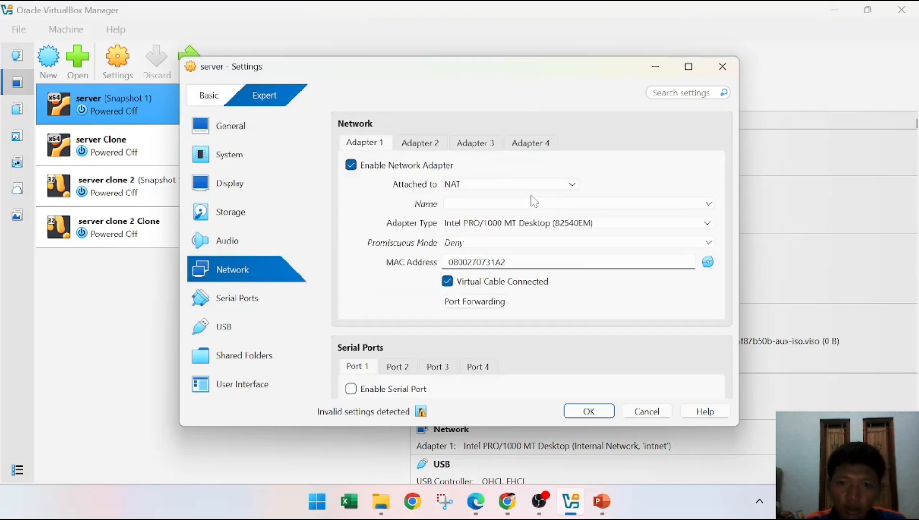
left_click(589, 413)
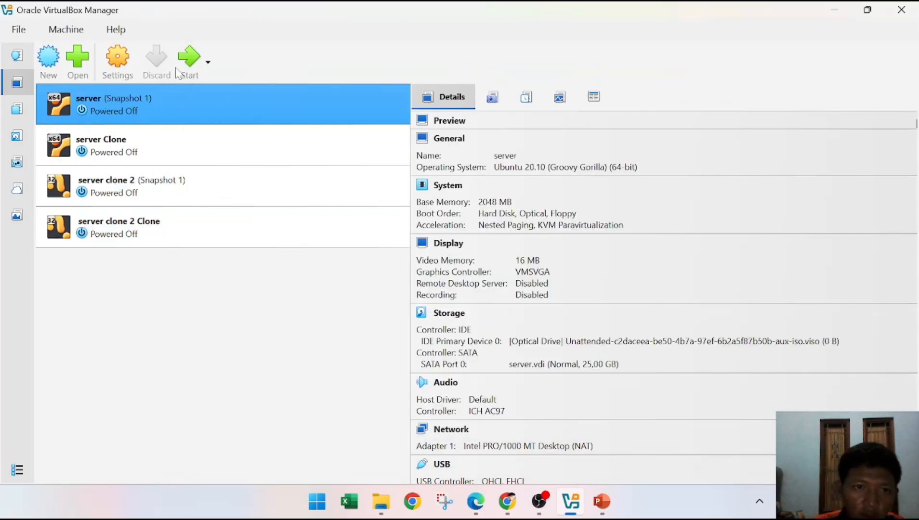
Start the server machine, enlarge its window, and make it active once it has booted.
left_click(188, 74)
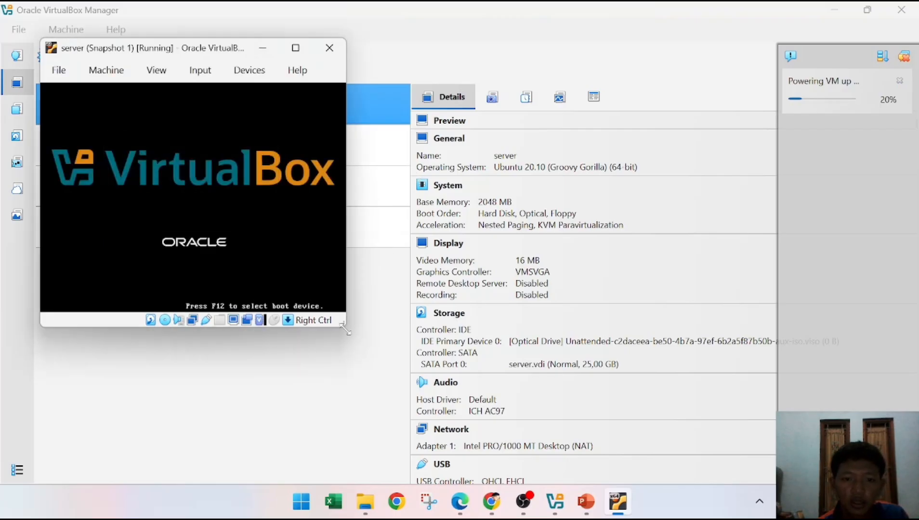
left_click_drag(355, 330, 771, 446)
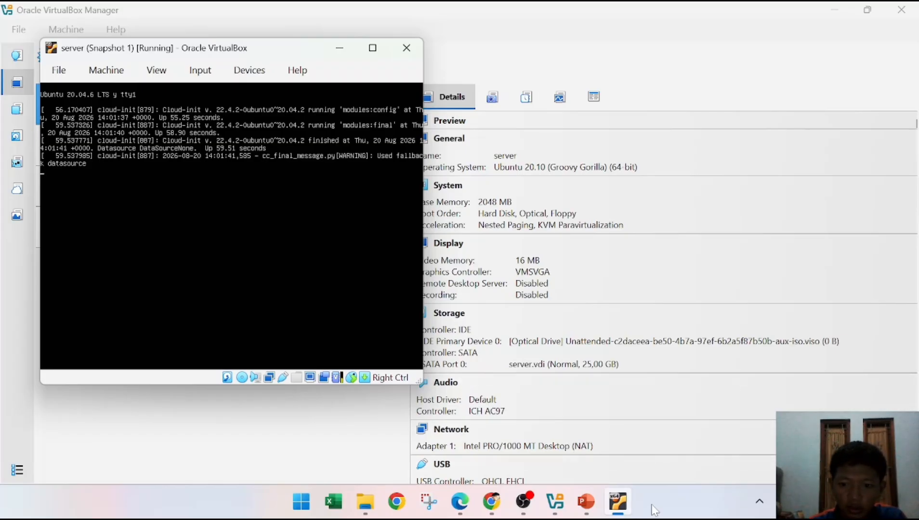
left_click(627, 503)
left_click(596, 440)
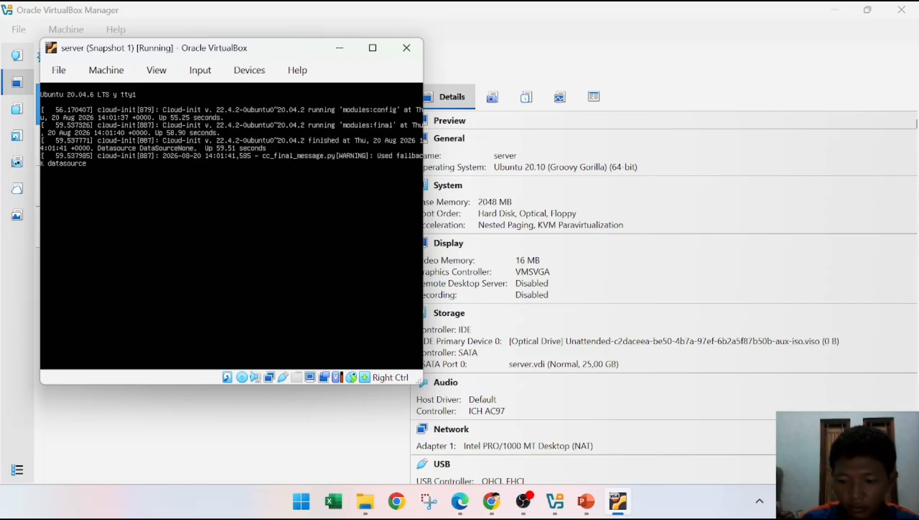
Log in to the Ubuntu server console with the username and the account password.
key("Return")
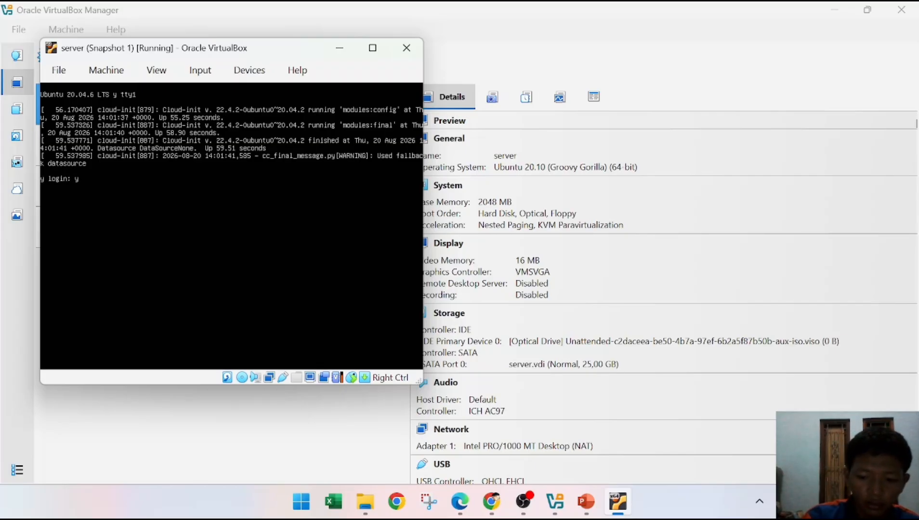
key("Return")
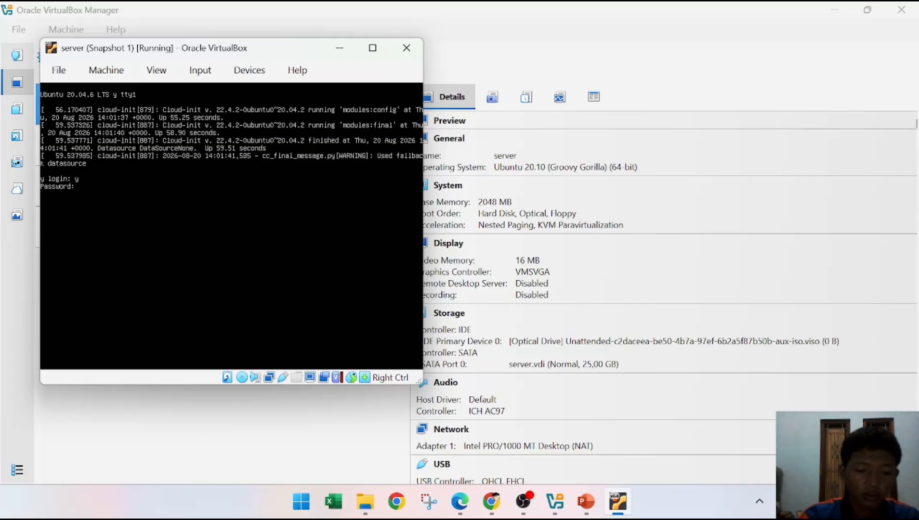
key("Return")
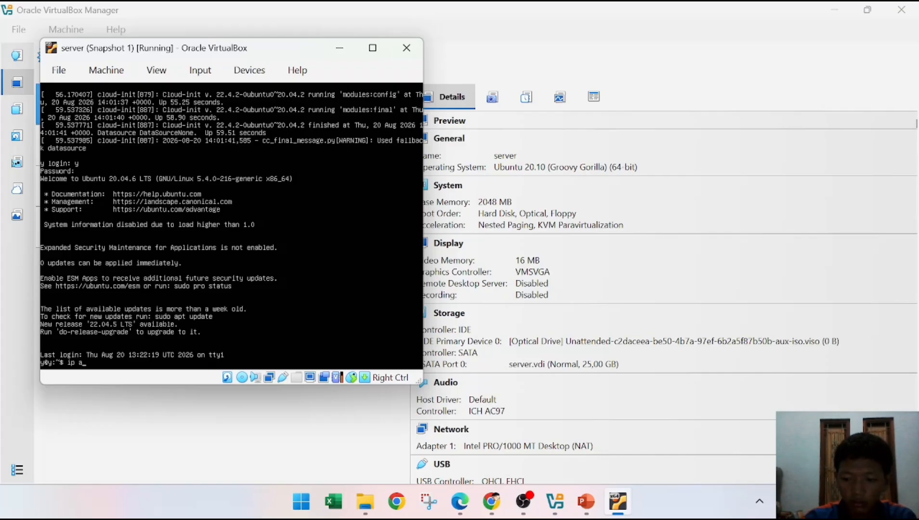
List the network interfaces with ip a, then test the internet connection with ping 8.8.8.8 and stop the ping.
key("Return")
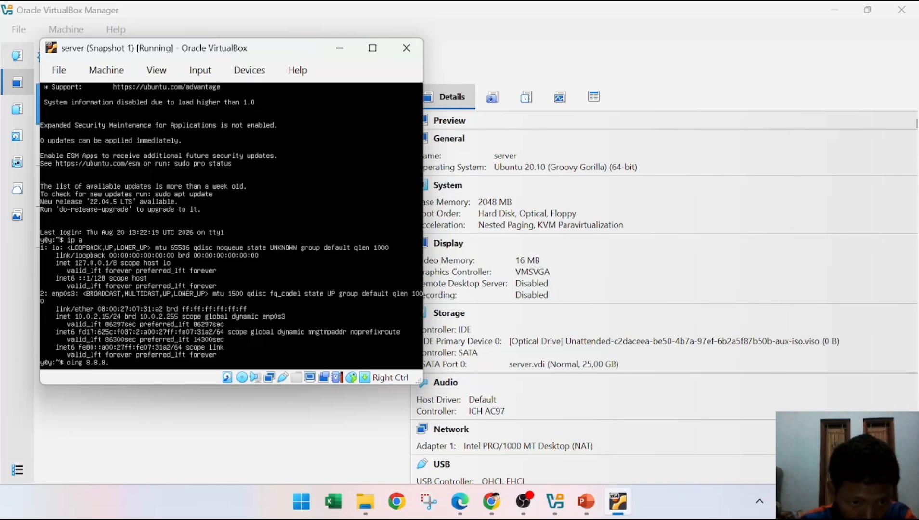
key("Return")
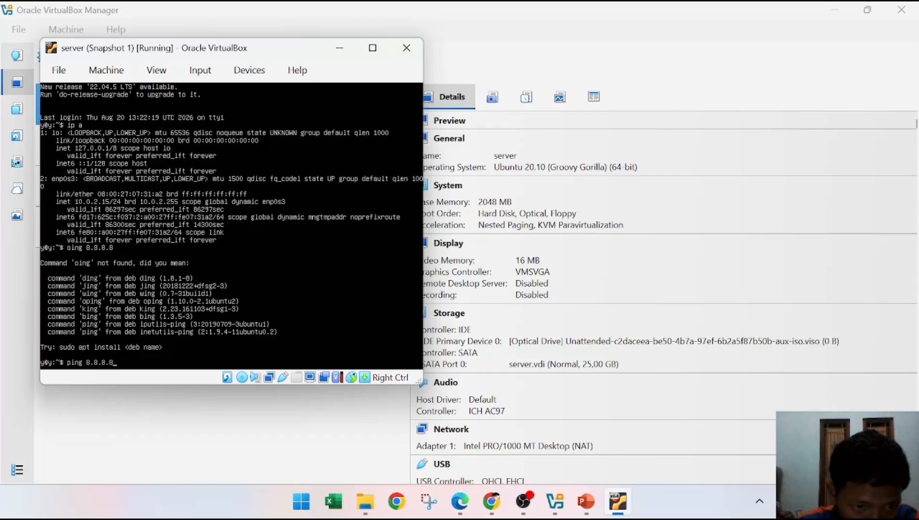
key("Return")
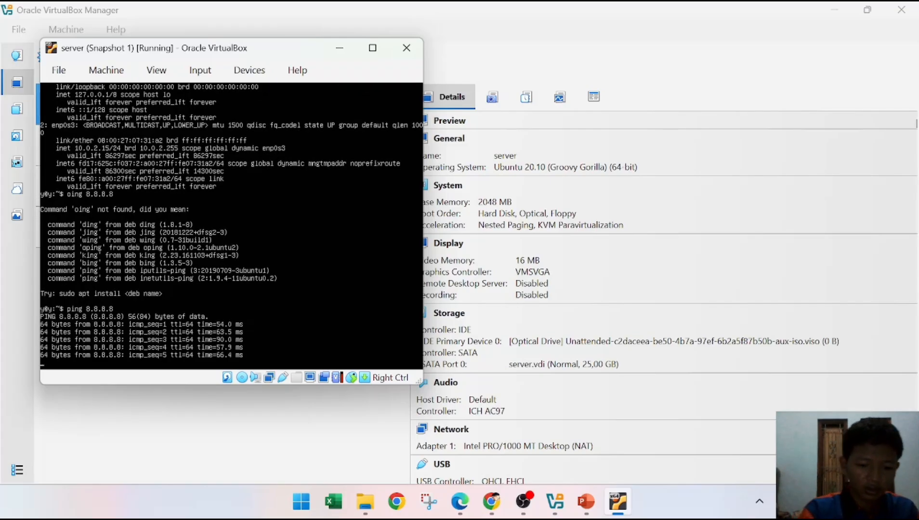
key("ctrl+c")
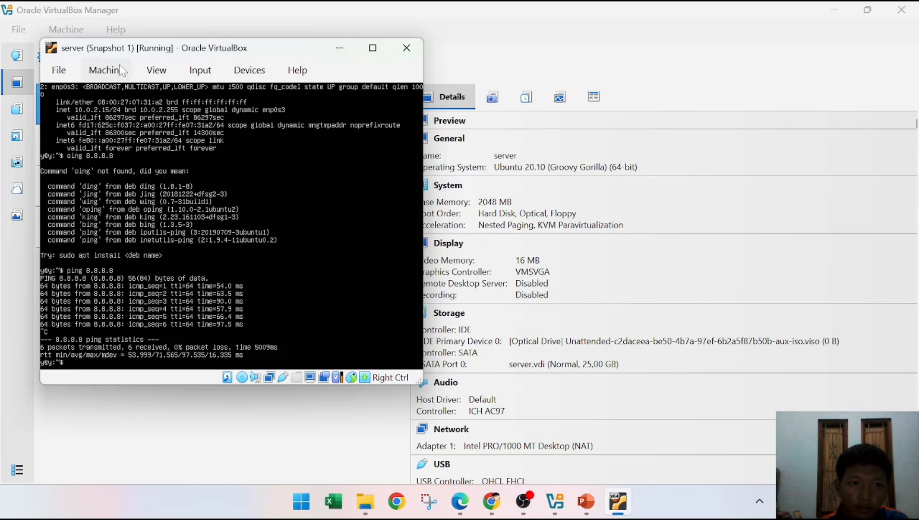
Shut down the server machine and switch to PowerPoint to show the Mode NAT & Internal Network slide.
left_click(103, 70)
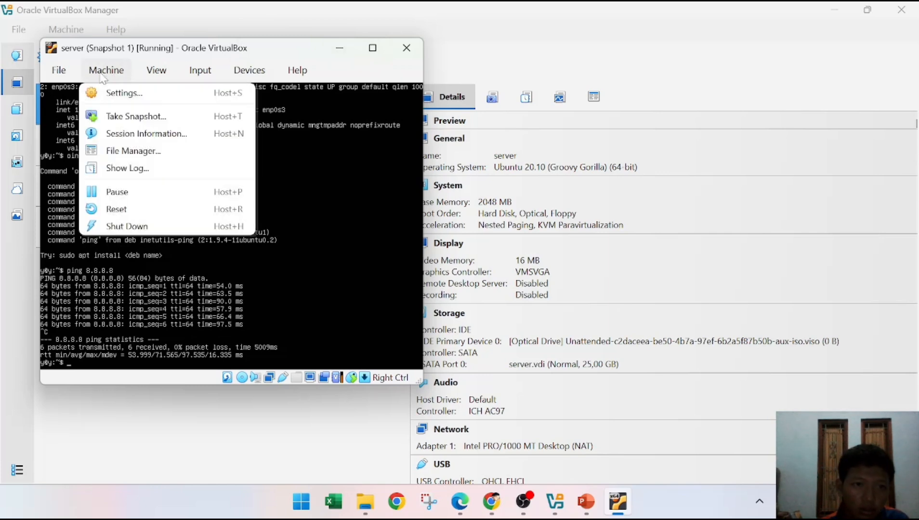
left_click(119, 226)
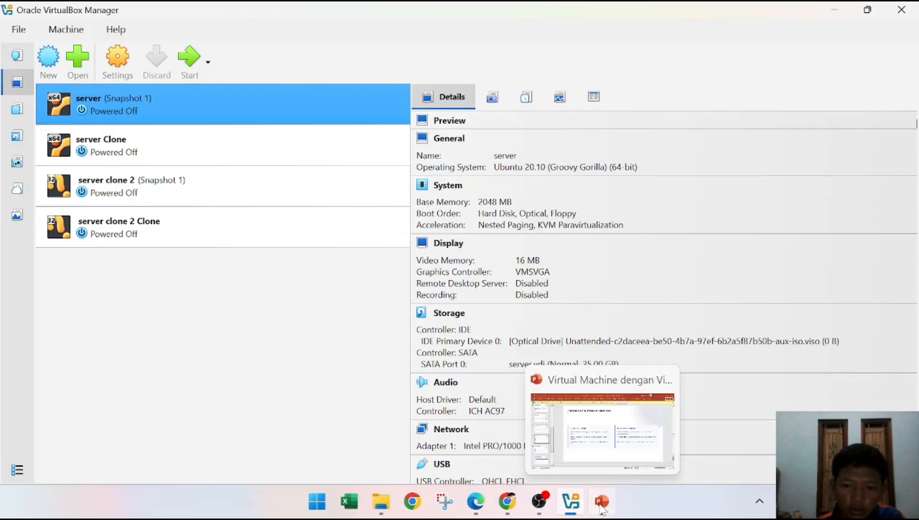
left_click(602, 503)
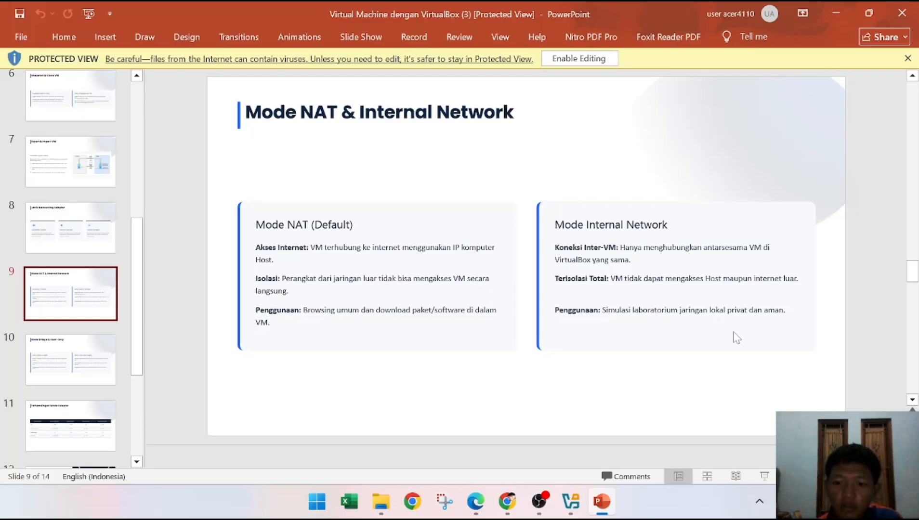
Switch to VirtualBox Manager, attach the server machine's Adapter 1 to Internal Network, and save the settings.
left_click(571, 503)
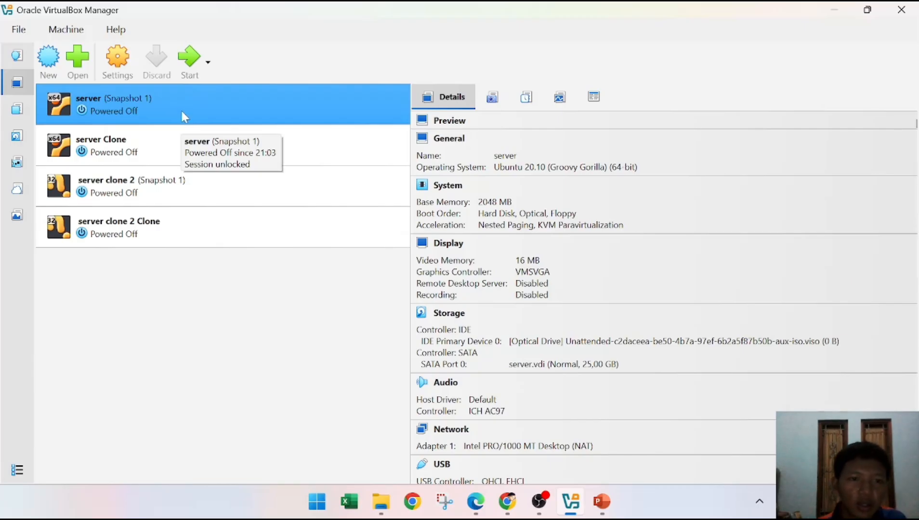
right_click(183, 114)
key("Escape")
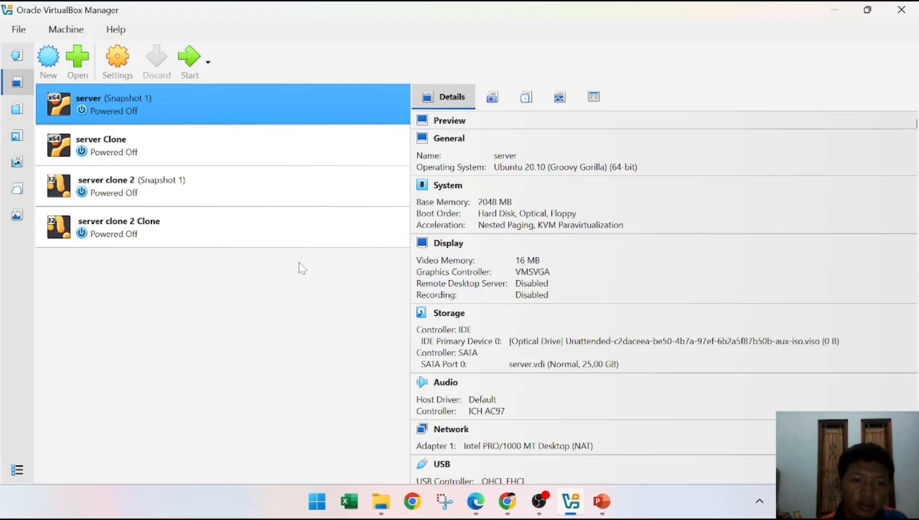
key("ctrl+s")
left_click(266, 278)
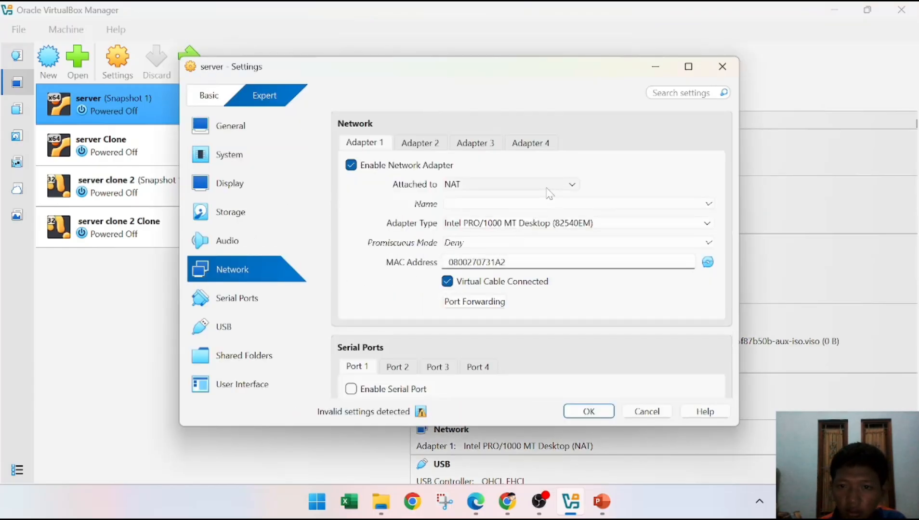
left_click(549, 193)
left_click(524, 223)
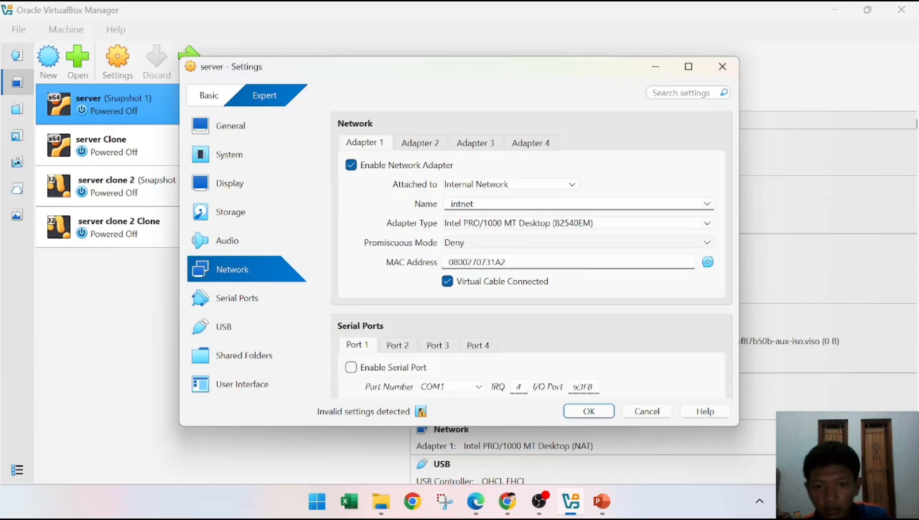
left_click(590, 412)
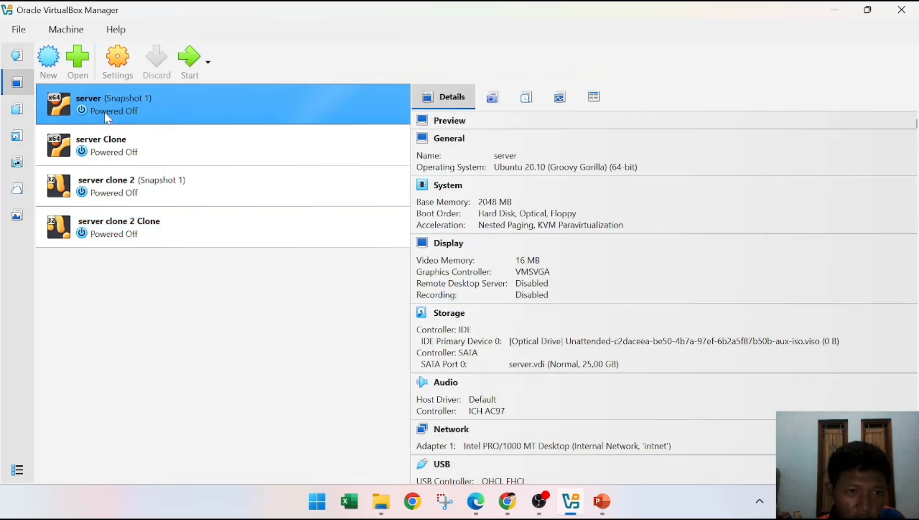
Attach Adapter 1 of the server Clone machine to Internal Network with the name intnet, and save the settings.
left_click(125, 145)
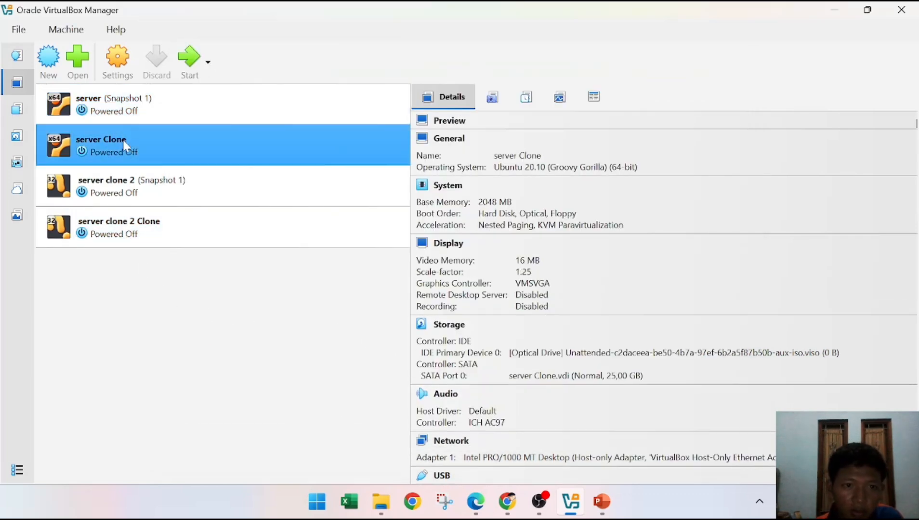
right_click(125, 144)
left_click(162, 159)
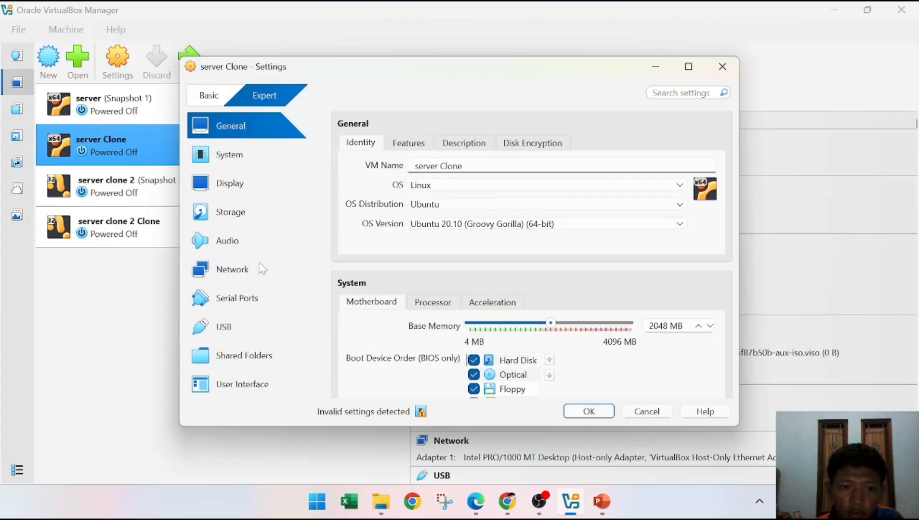
left_click(261, 268)
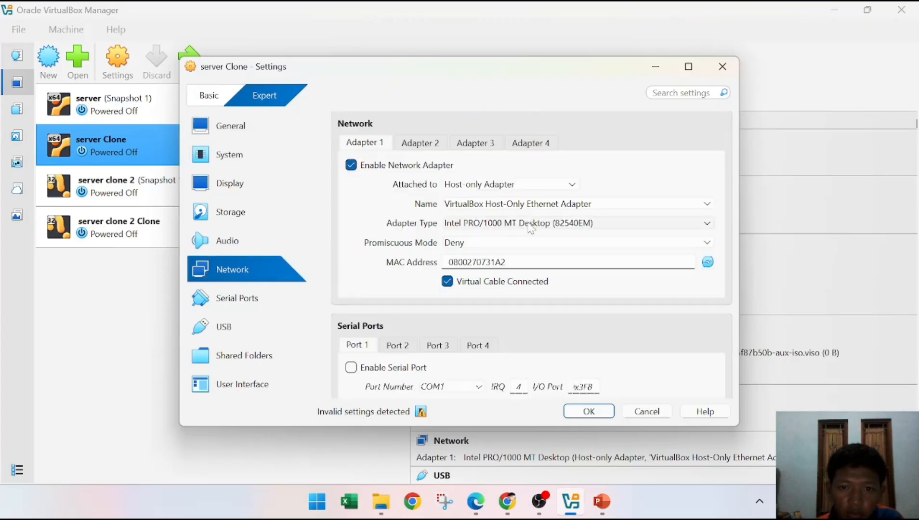
left_click(559, 188)
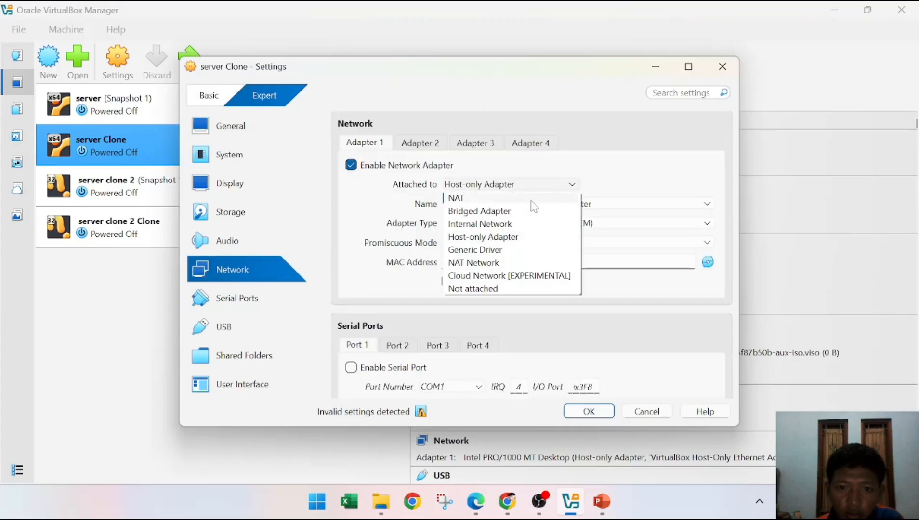
left_click(523, 225)
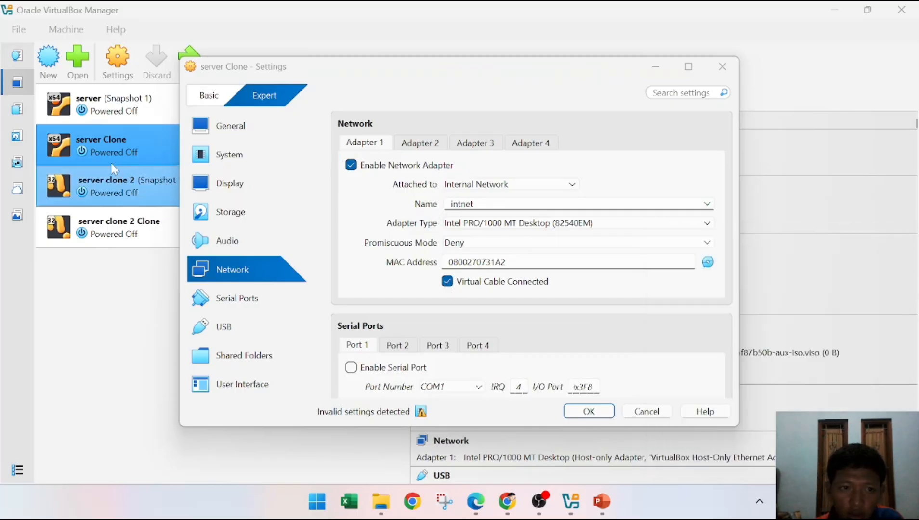
left_click(595, 413)
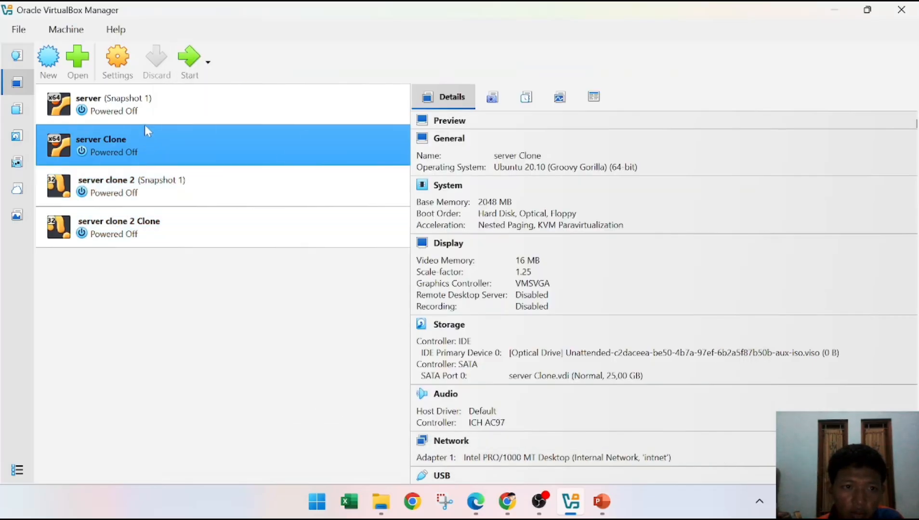
Start the server machine with its adapter on the internal network.
left_click(147, 119)
left_click(189, 57)
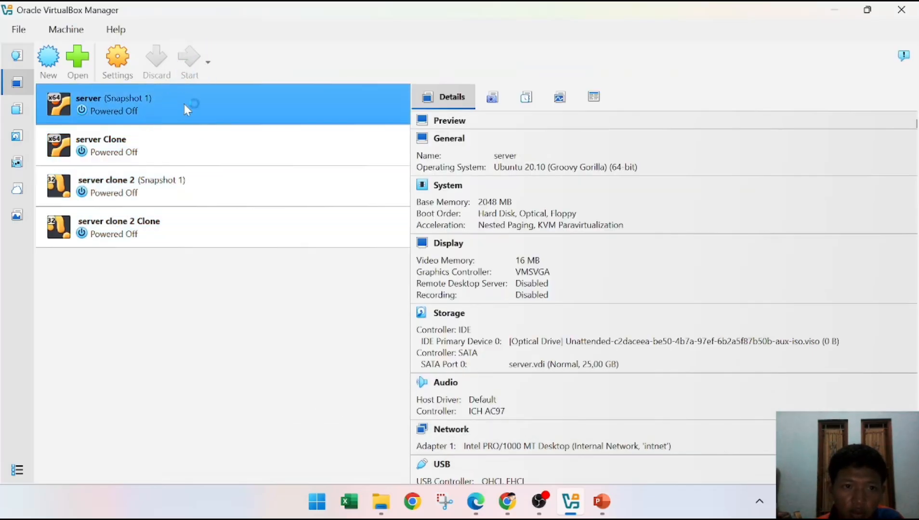
Start the server Clone machine, restore its maximized window to normal size, and place it beside the server machine's console.
left_click(194, 144)
left_click(189, 58)
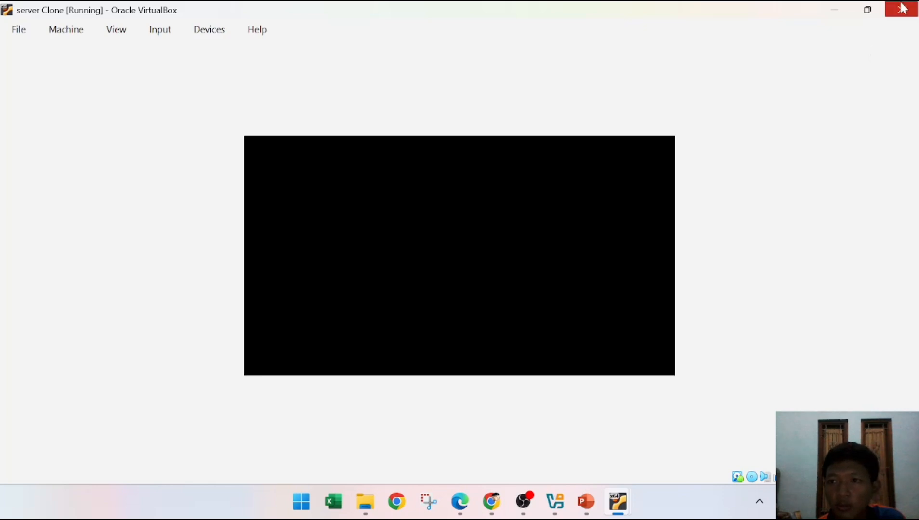
left_click(870, 14)
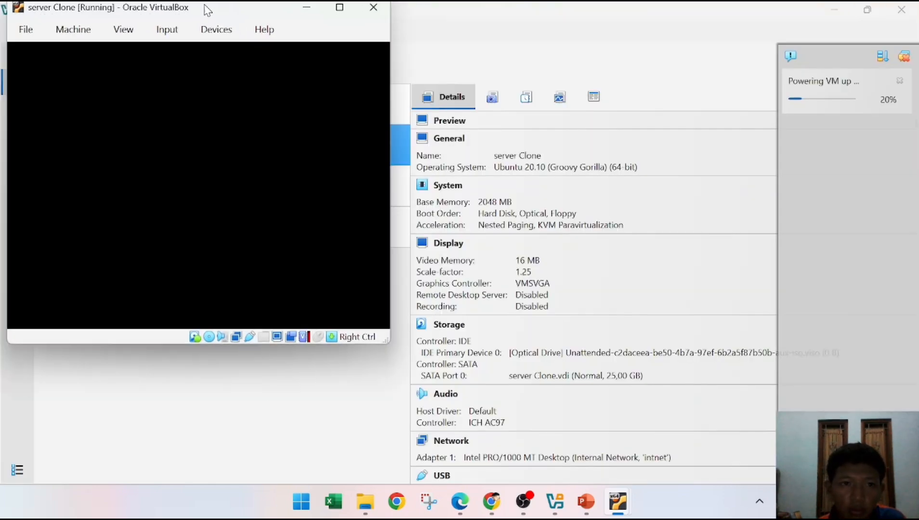
mouse_move(200, 11)
left_mouse_down()
mouse_move(712, 66)
mouse_move(652, 25)
left_mouse_up()
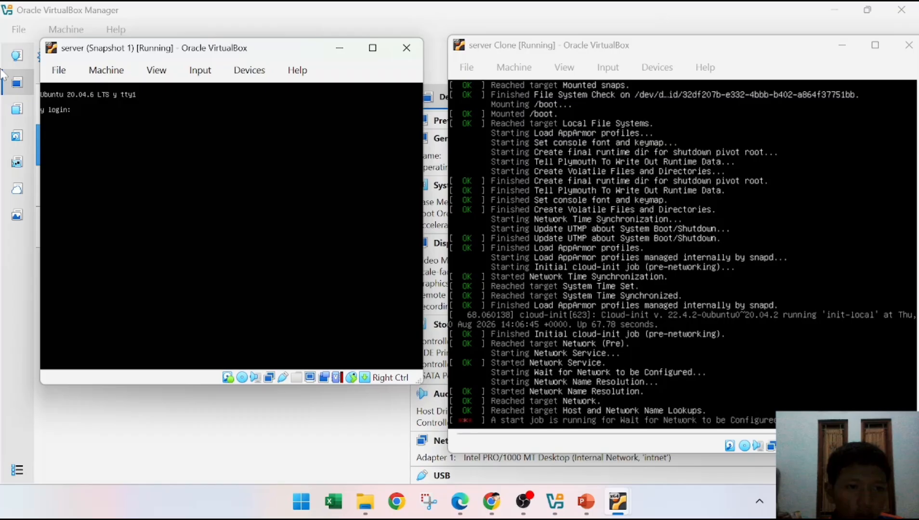
Log in to the server machine's console with username y and the account password.
type("y")
key("Return")
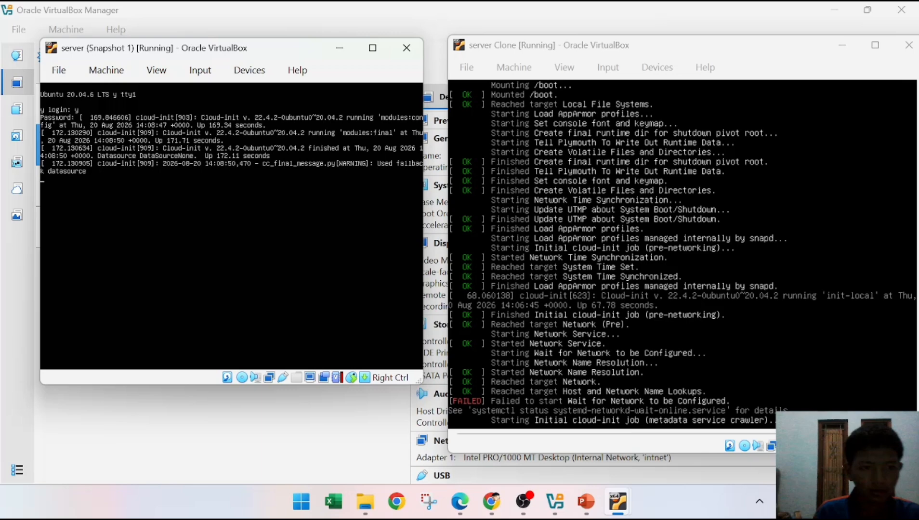
key("Return")
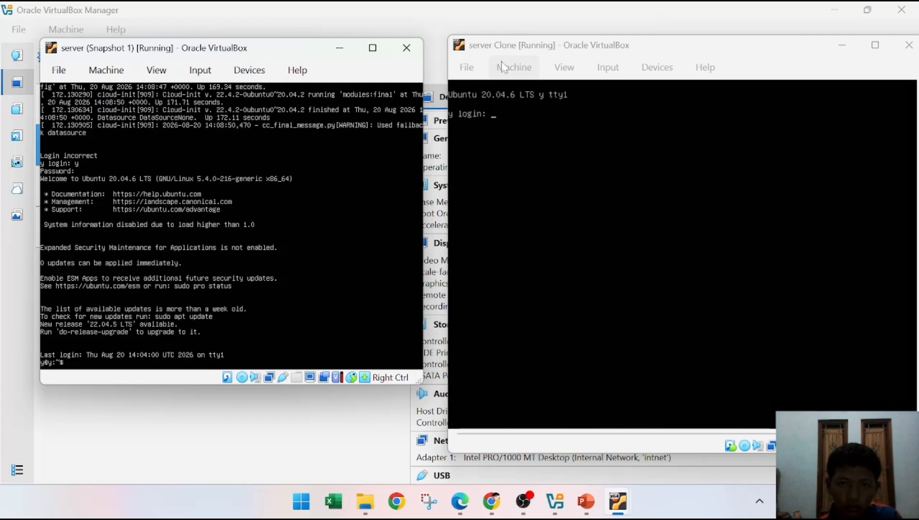
Log in to the server Clone machine's console with username y and the account password.
type("y")
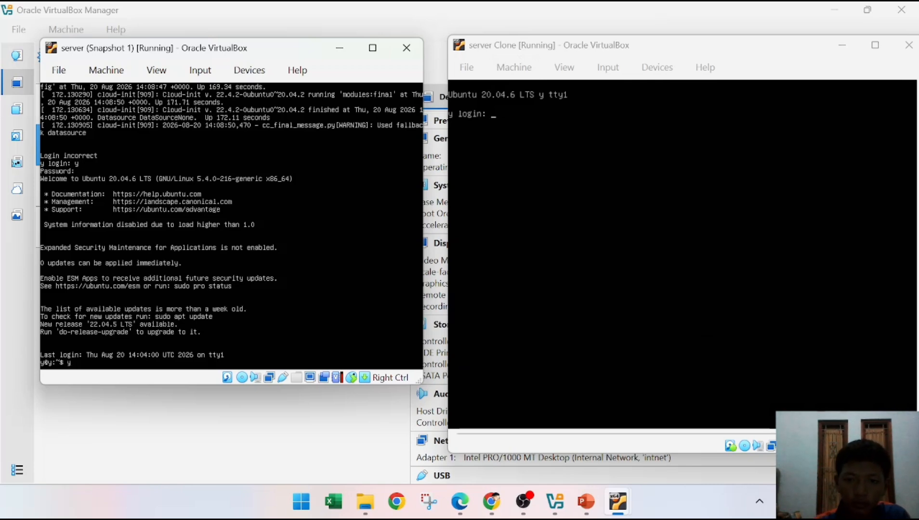
left_click(682, 255)
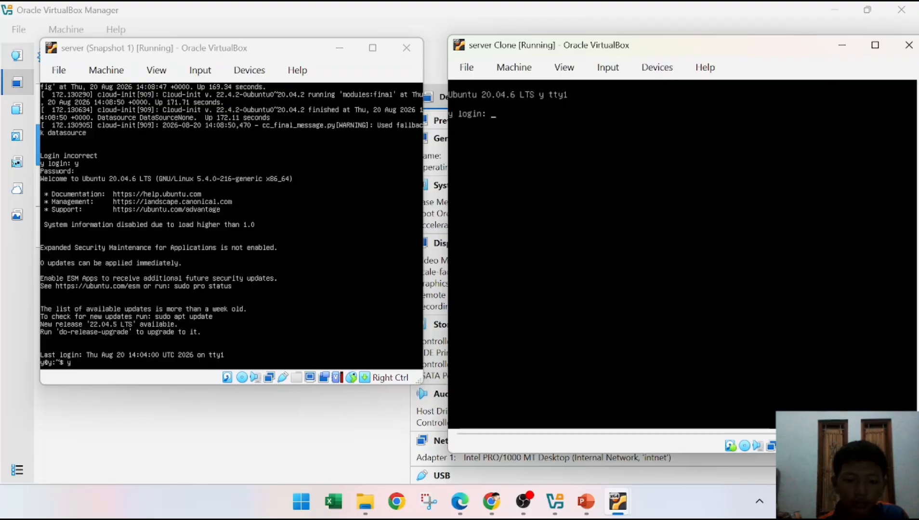
type("y")
key("Return")
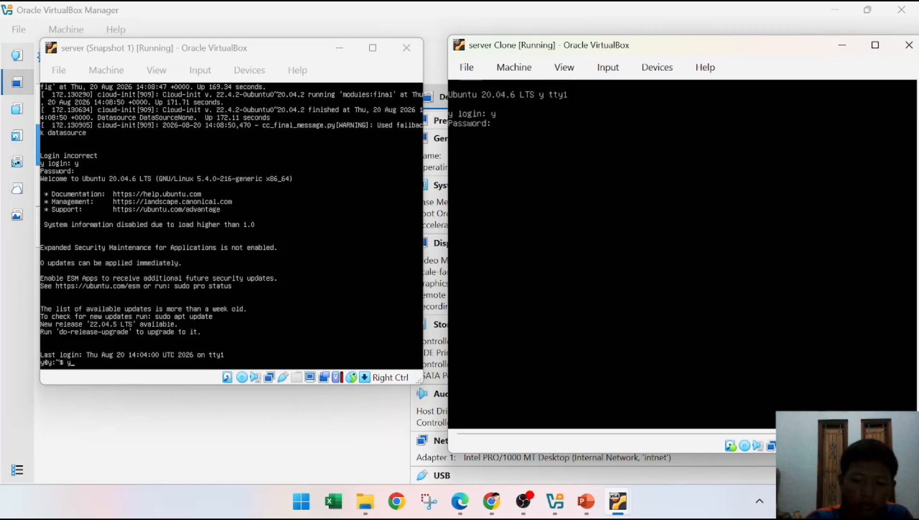
key("Return")
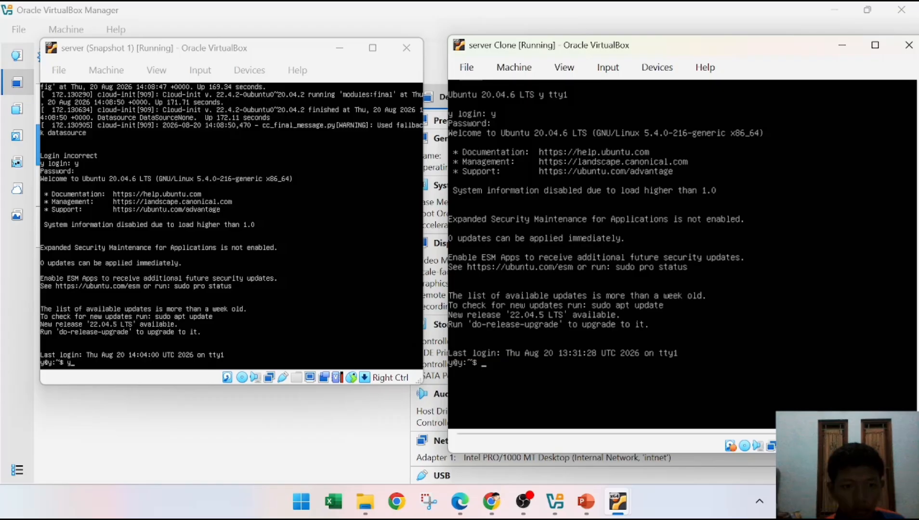
On the server machine, run sudo ip addr add 192.168.1.12/24 dev enp0s3 with the sudo password, and list its addresses with ip a.
left_click(232, 249)
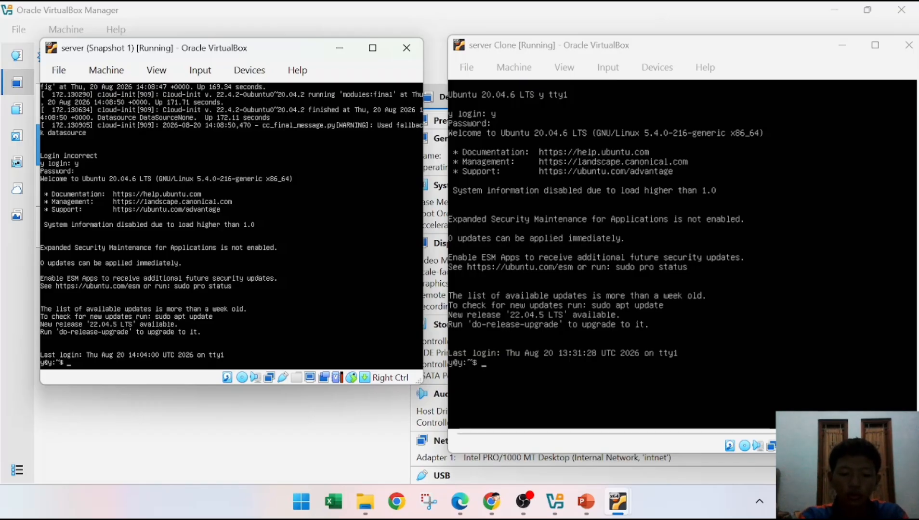
type("udo y")
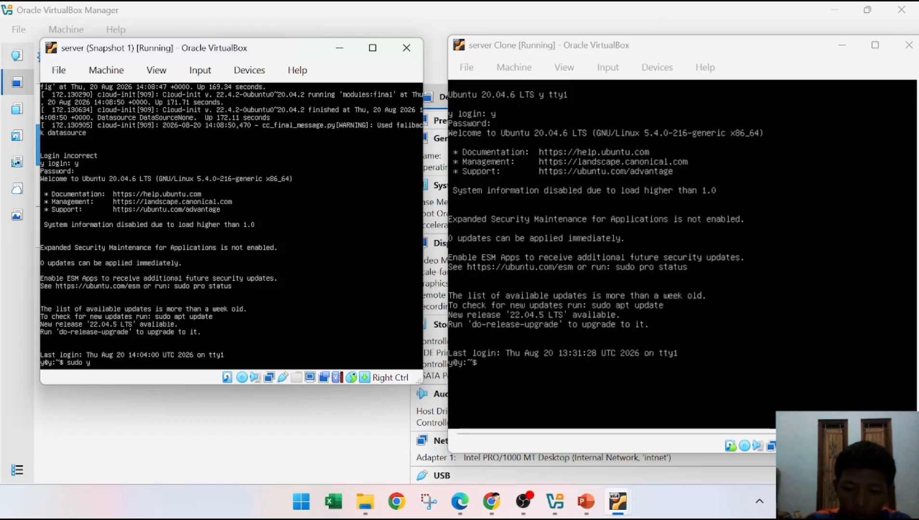
key("BackSpace")
type("ip")
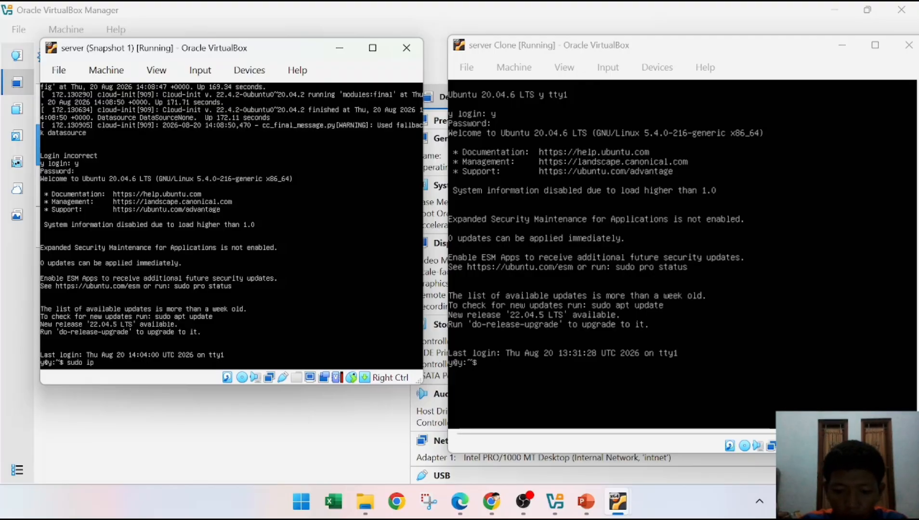
type(" ad")
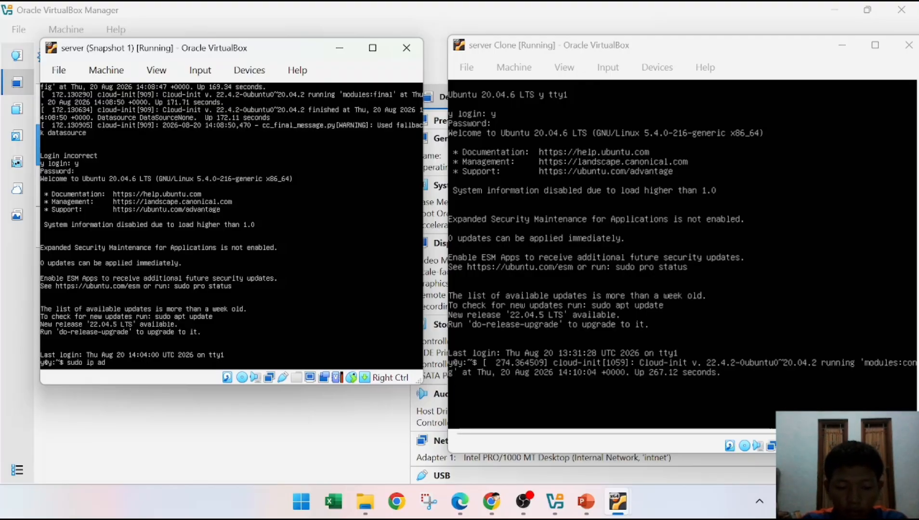
type("dr")
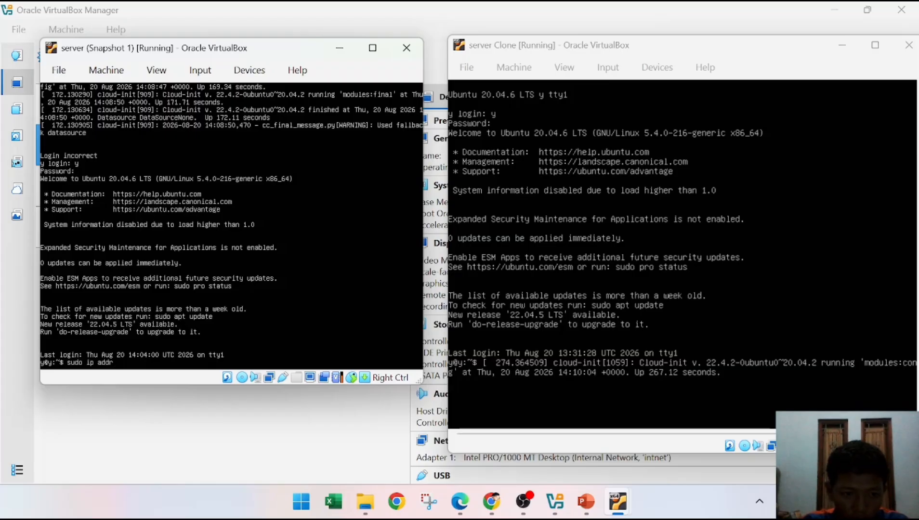
type(" add 192.")
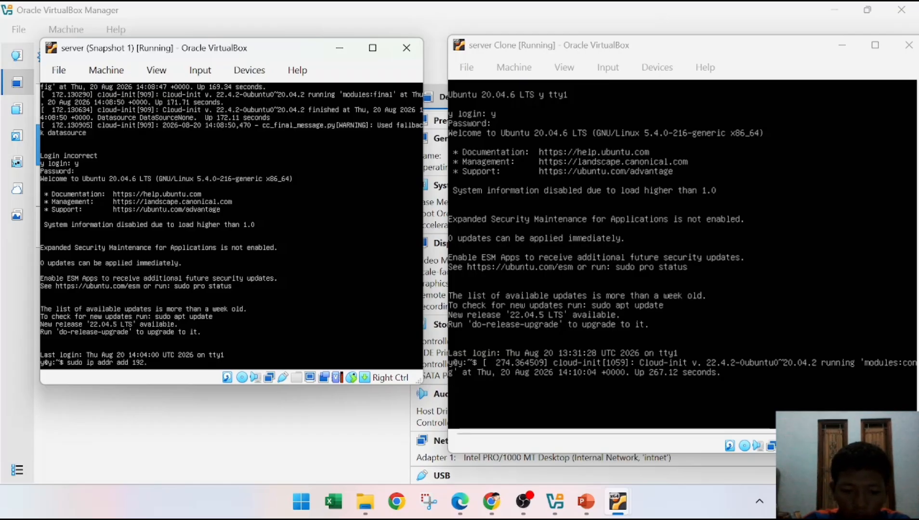
type("68")
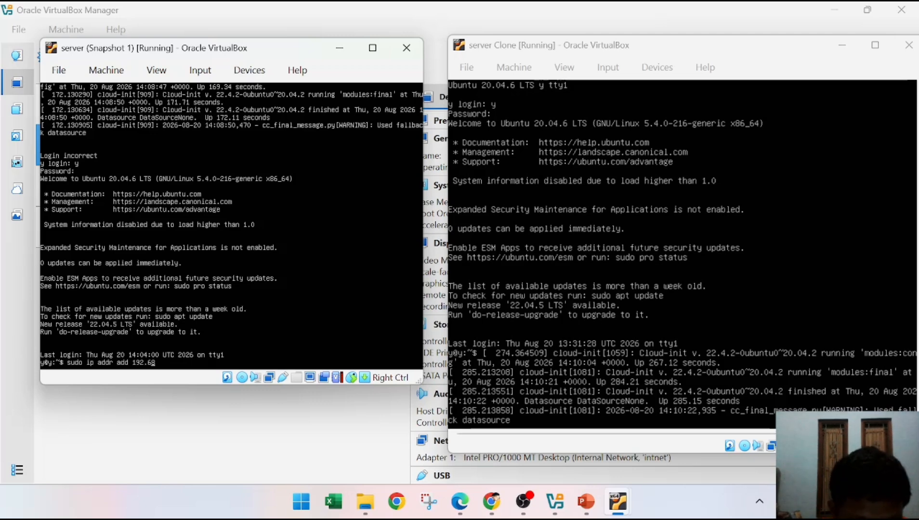
key("BackSpace")
key("BackSpace")
type("168")
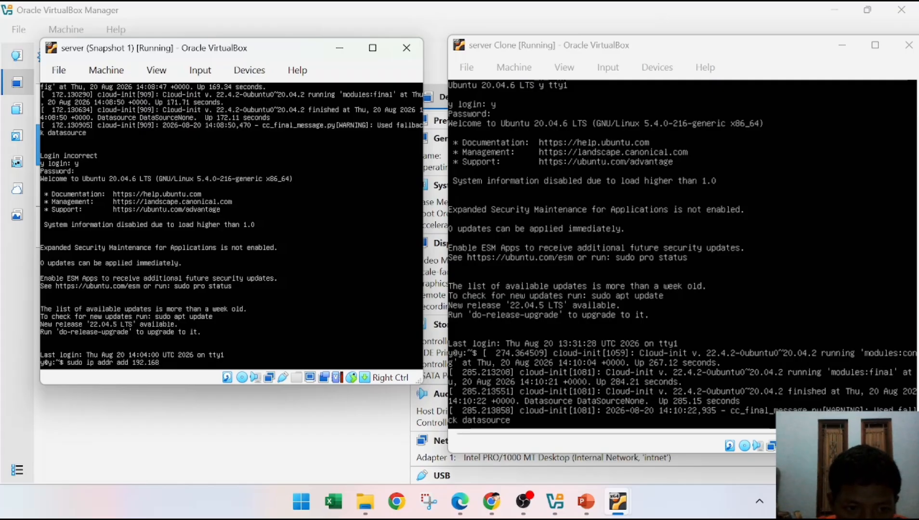
type(".")
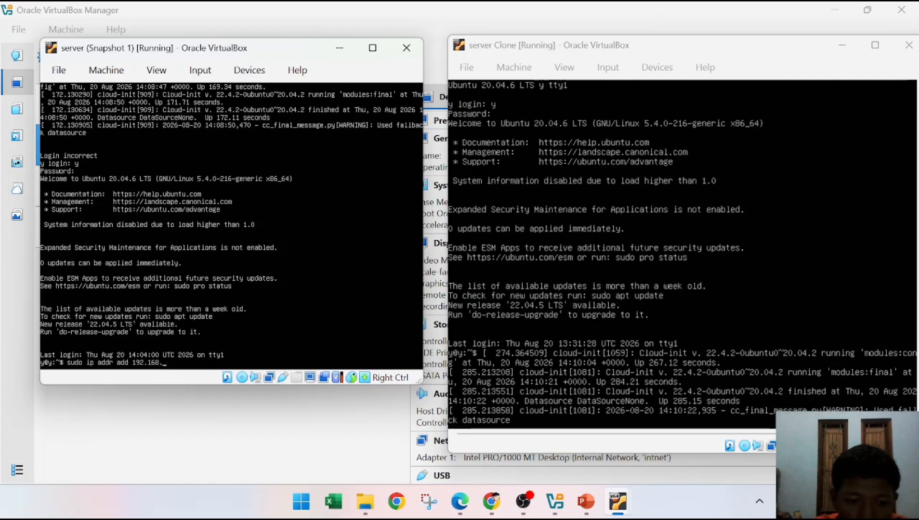
type("1")
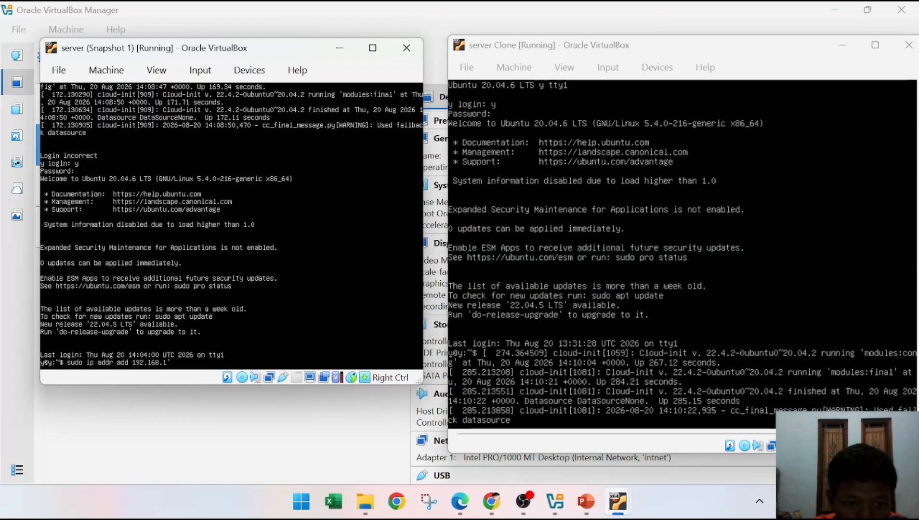
type("'11")
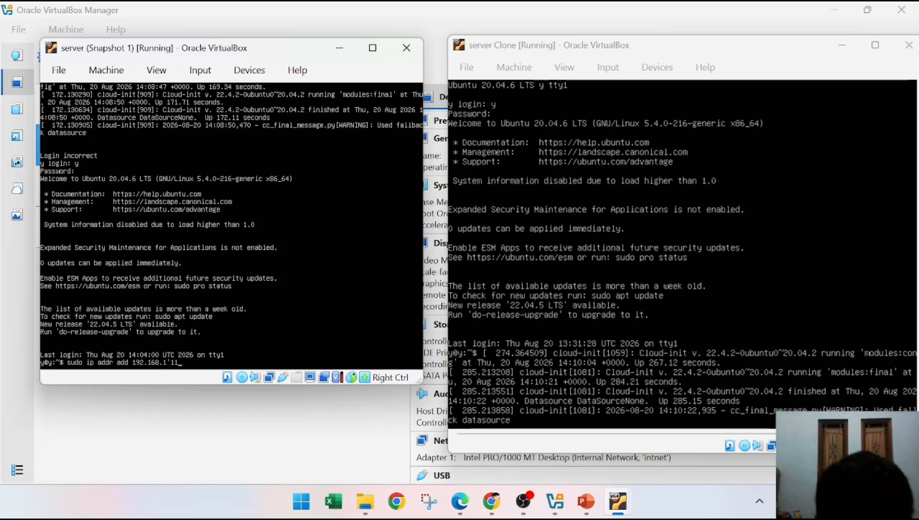
key("BackSpace")
key("BackSpace")
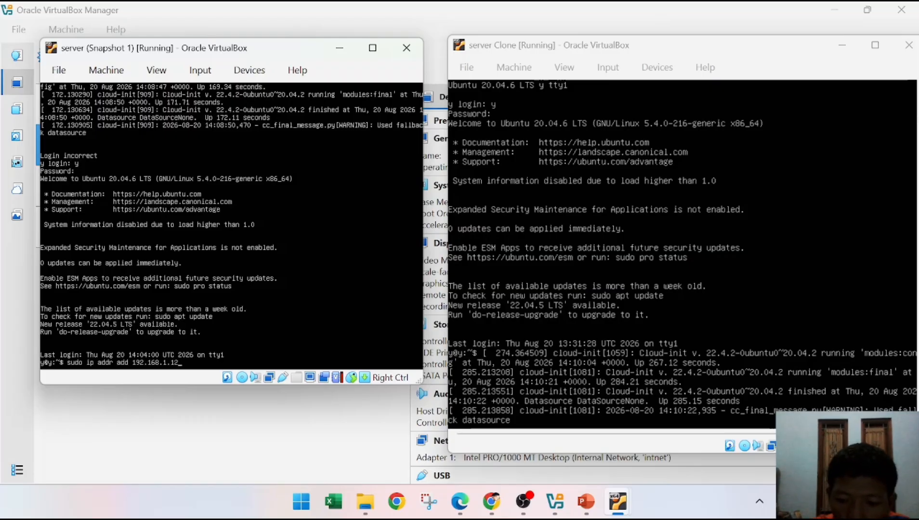
type("/")
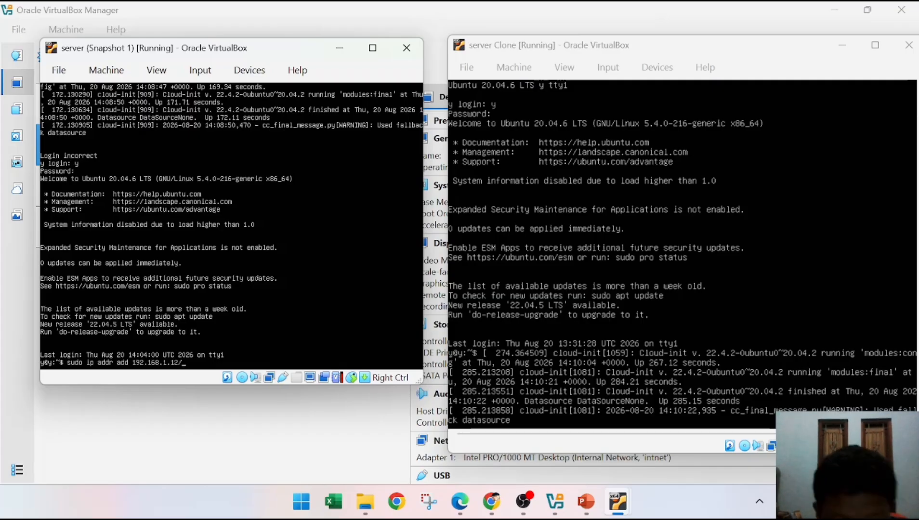
type("24")
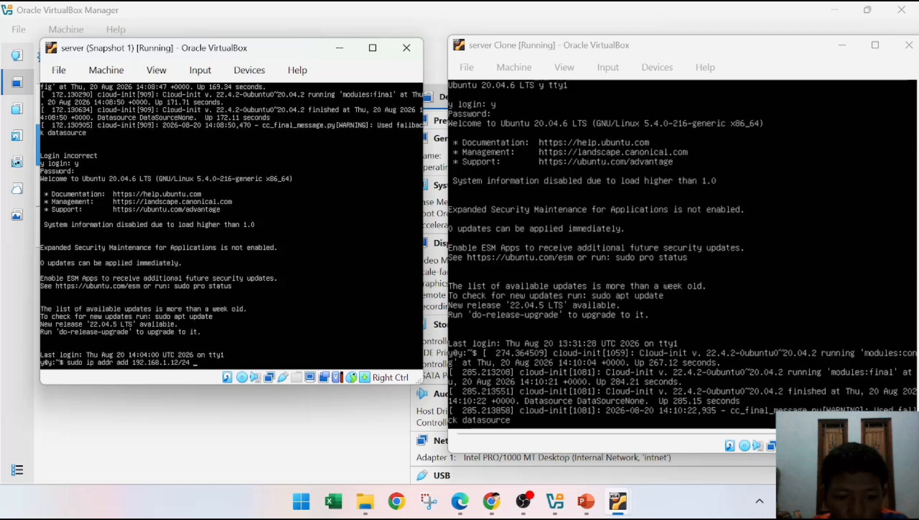
type(" dev")
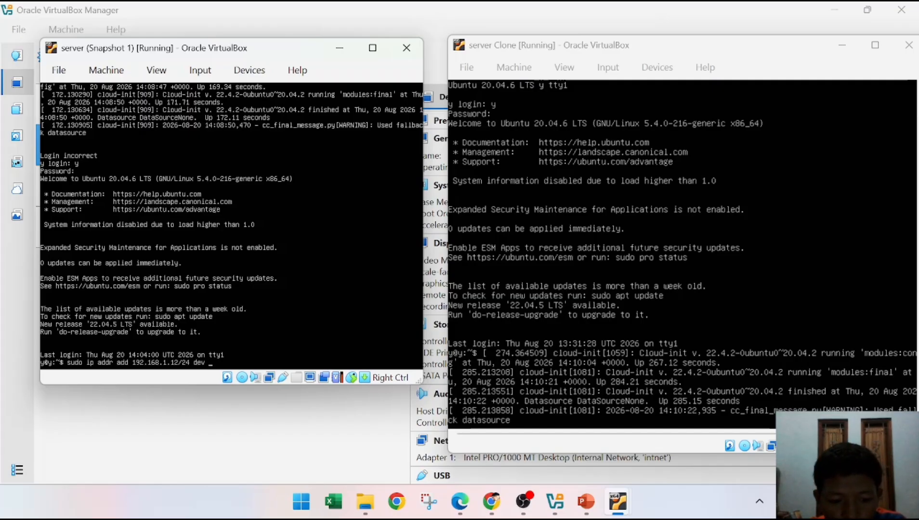
type(" en")
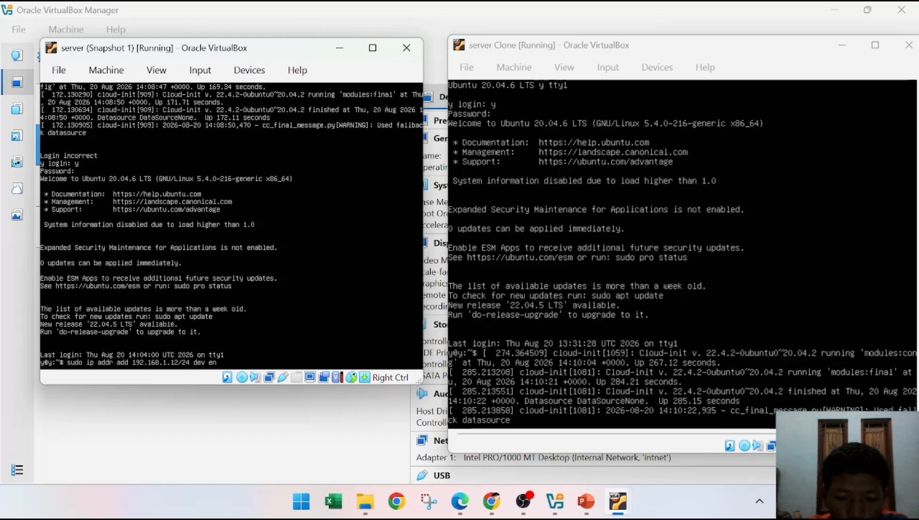
type("p0s3")
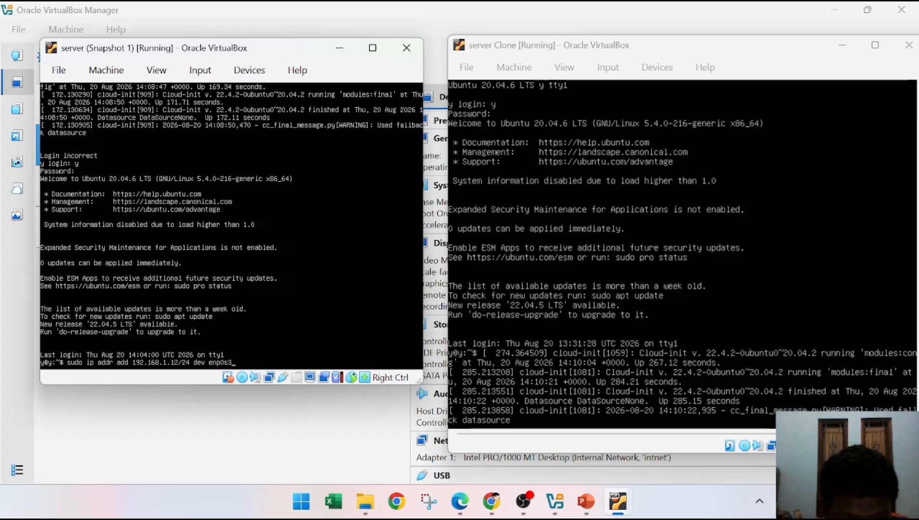
key("Return")
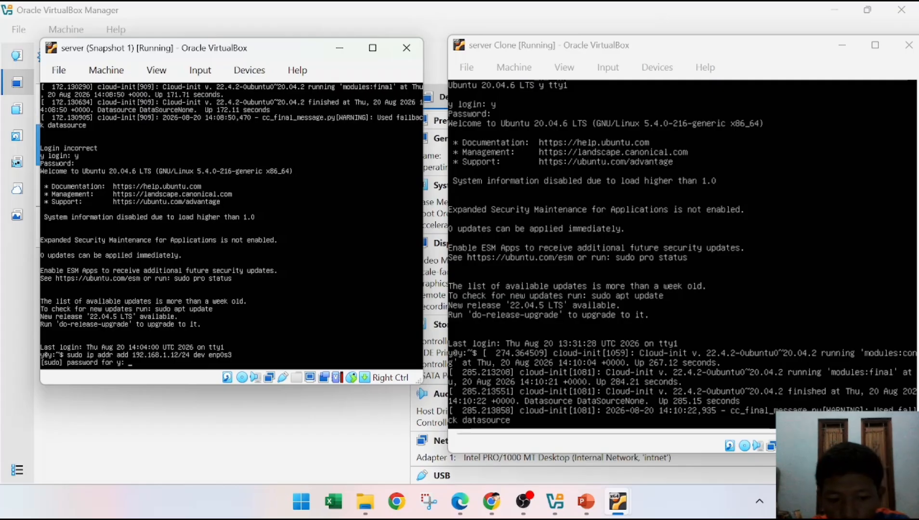
key("Return")
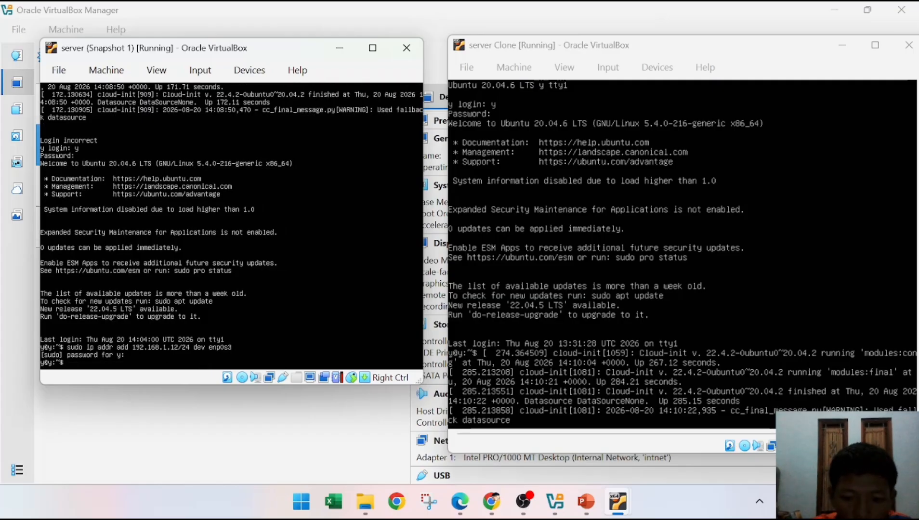
type("ip a")
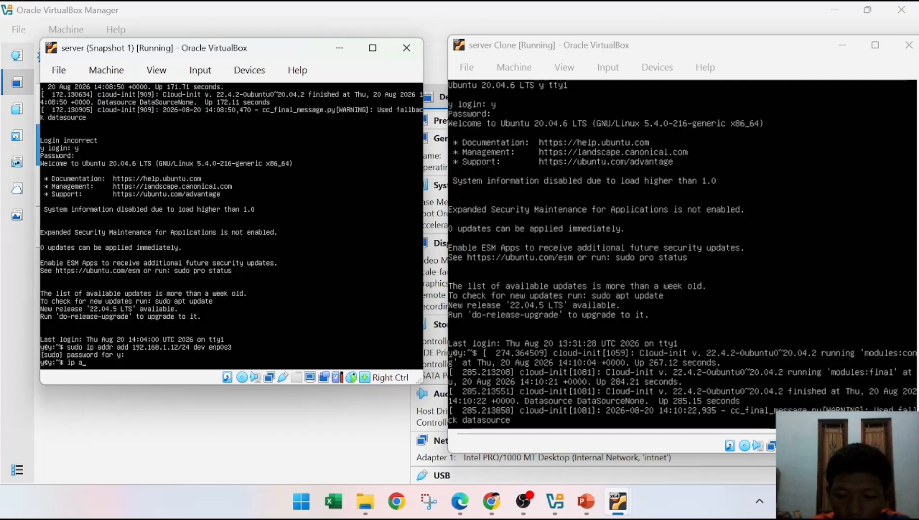
key("Return")
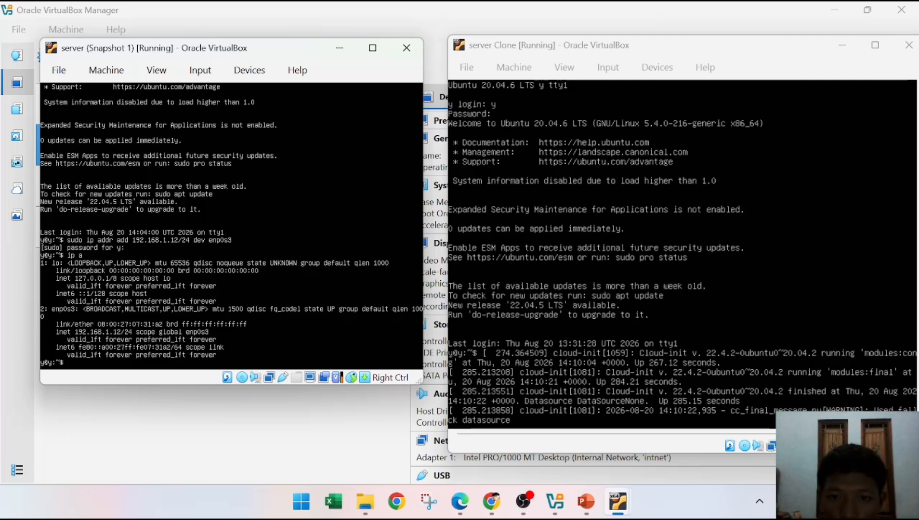
Set the server Clone machine's virtual screen scale to 125% and widen its window to fit the full console text.
left_click(682, 254)
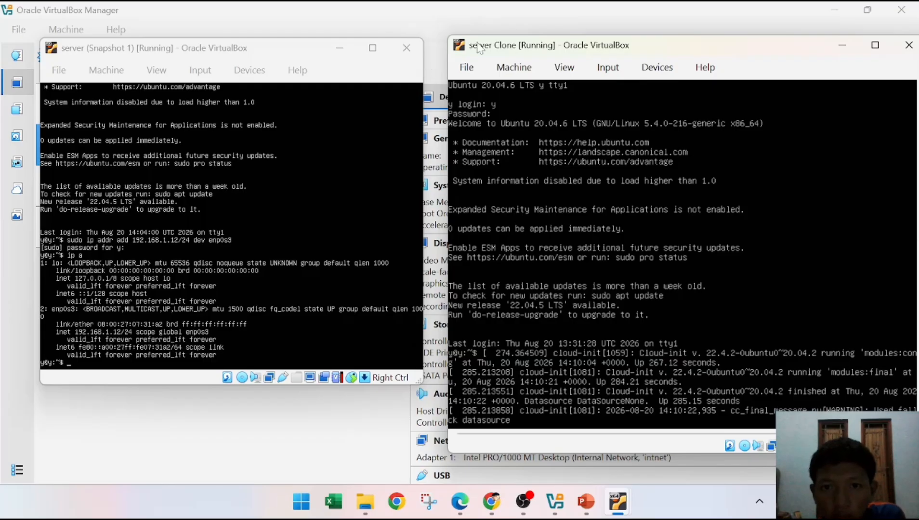
left_click(565, 68)
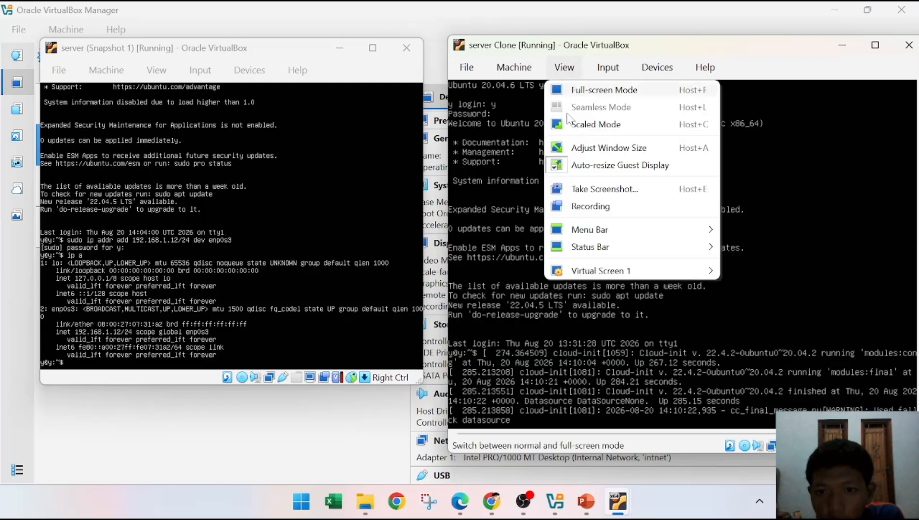
mouse_move(625, 277)
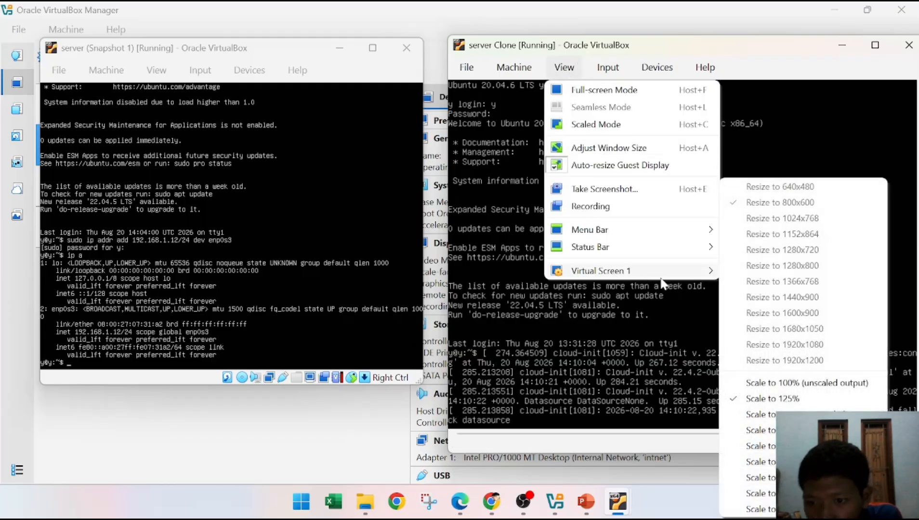
left_click(796, 399)
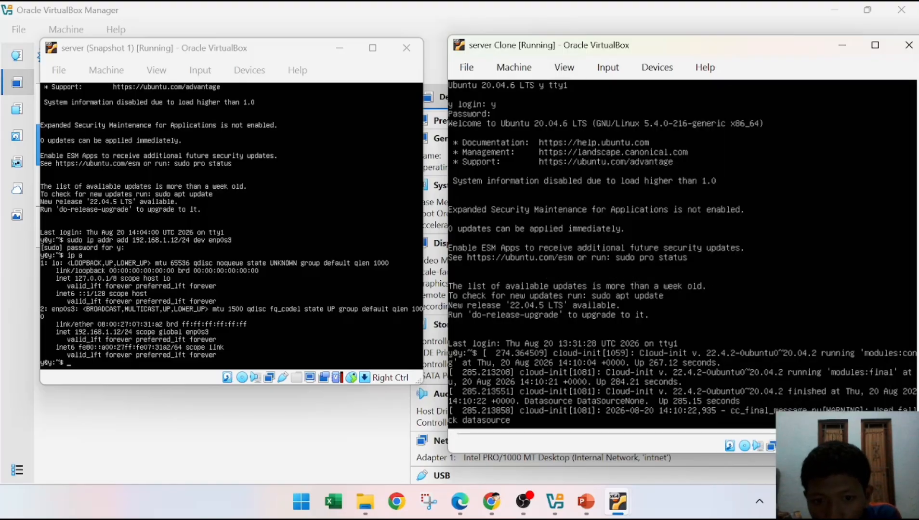
left_click_drag(448, 449, 375, 446)
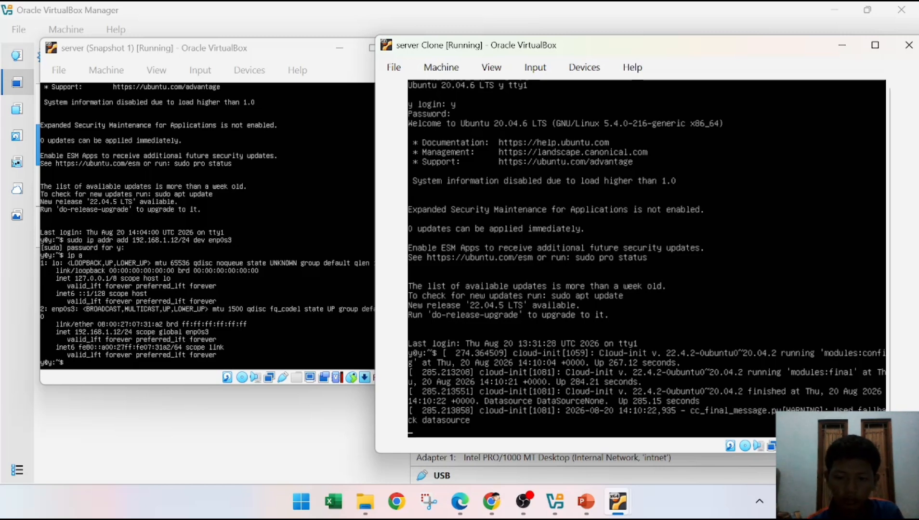
On the server Clone machine, run sudo ip addr add 192.168.1.13/24 dev enp0s3 and authorize it with the sudo password.
key("Return")
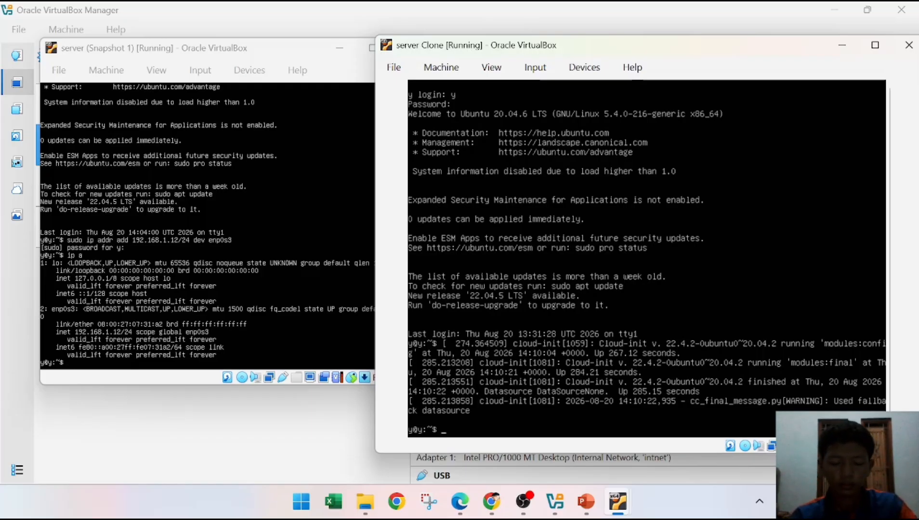
type("s")
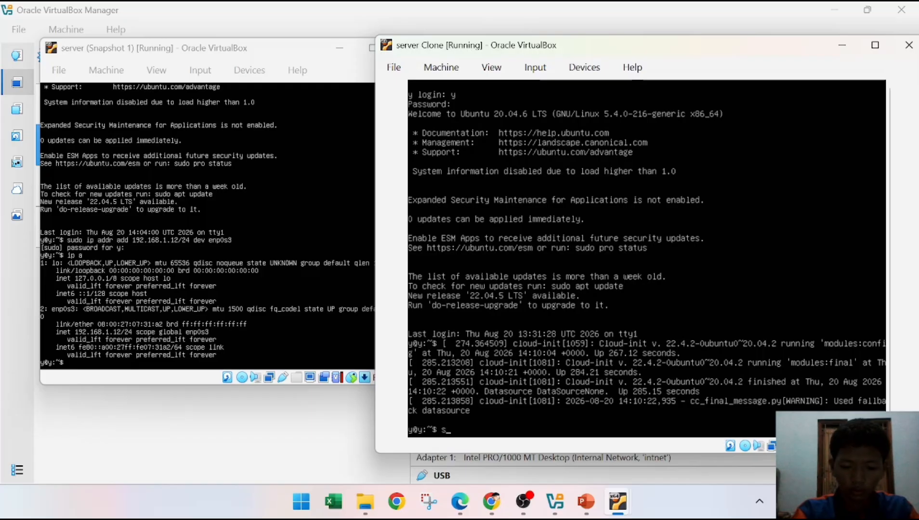
type("udo")
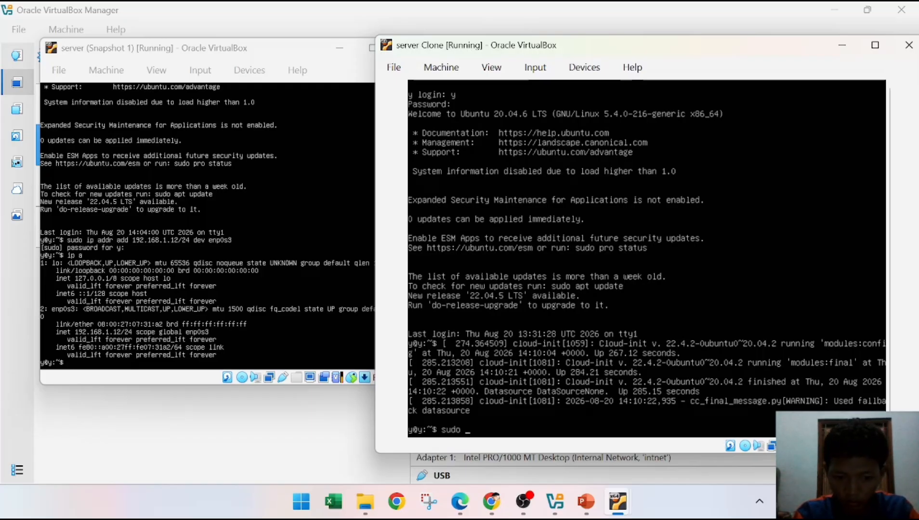
type(" ip")
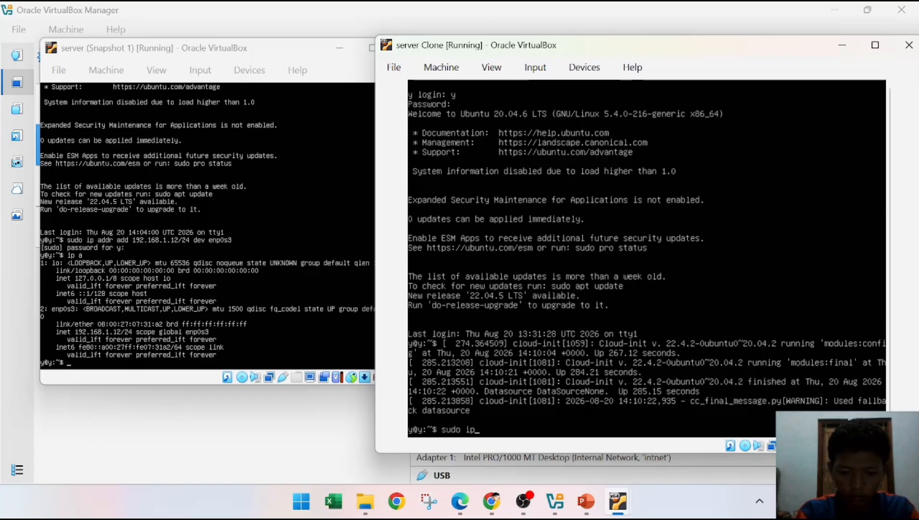
type(" addr")
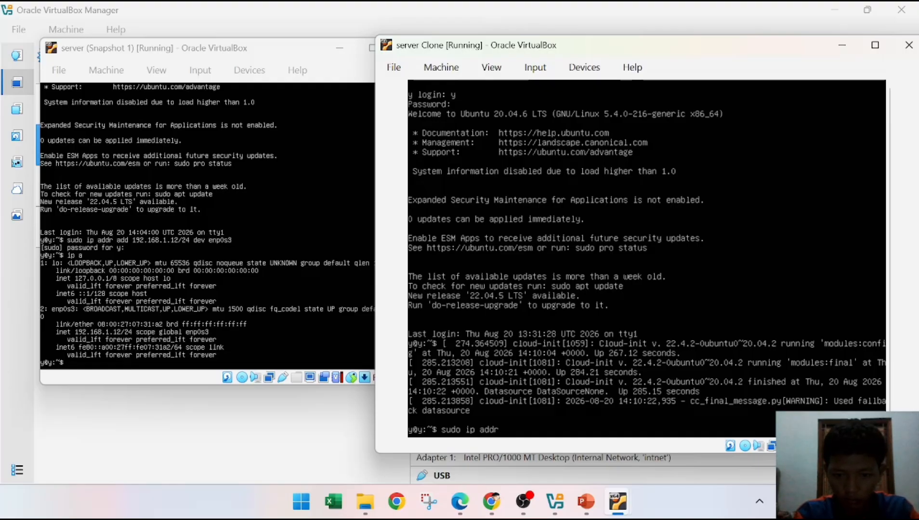
type(" add ")
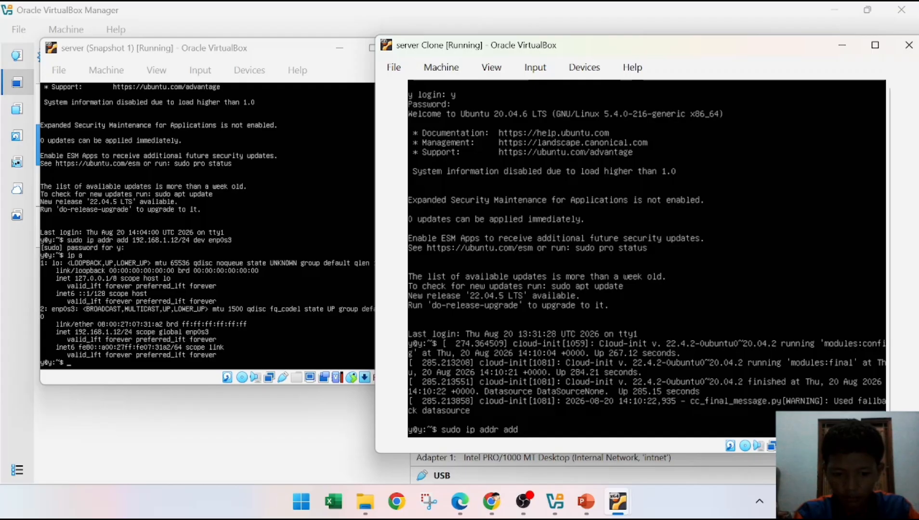
type("19")
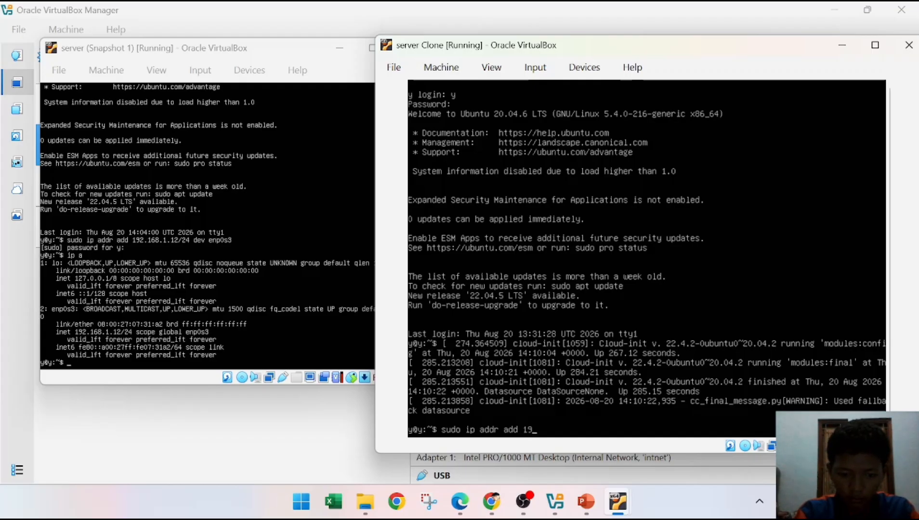
type("2.")
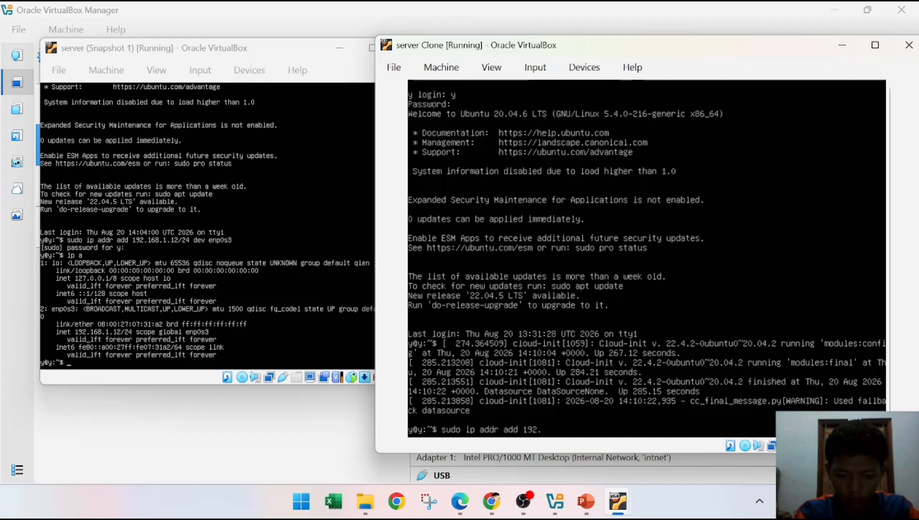
type("68")
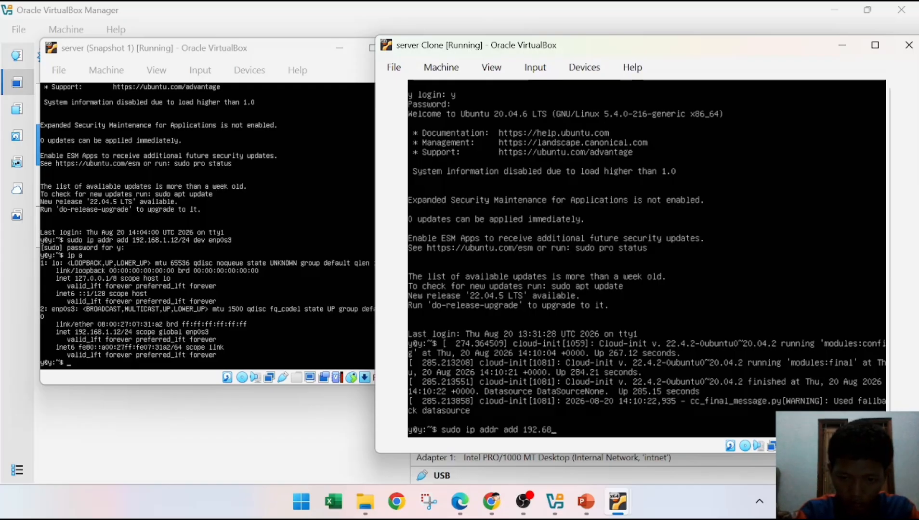
key("BackSpace")
key("BackSpace")
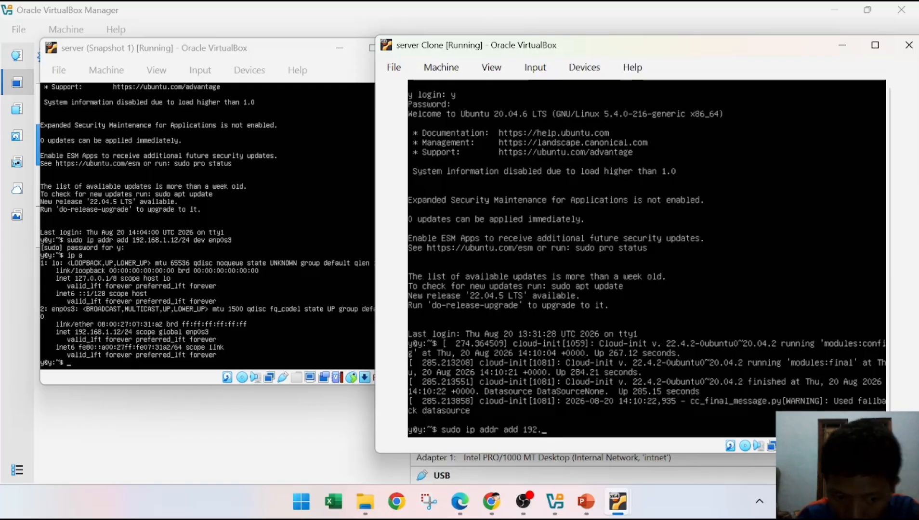
type("168")
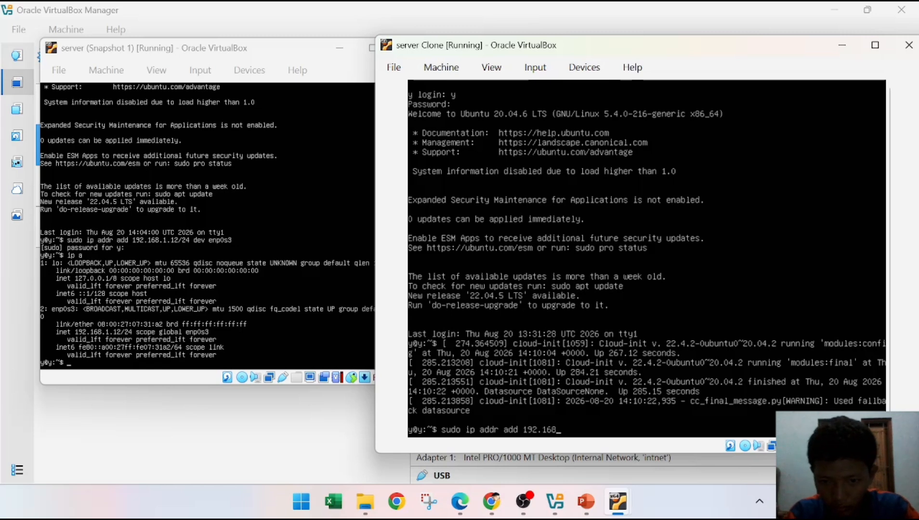
type(".1.")
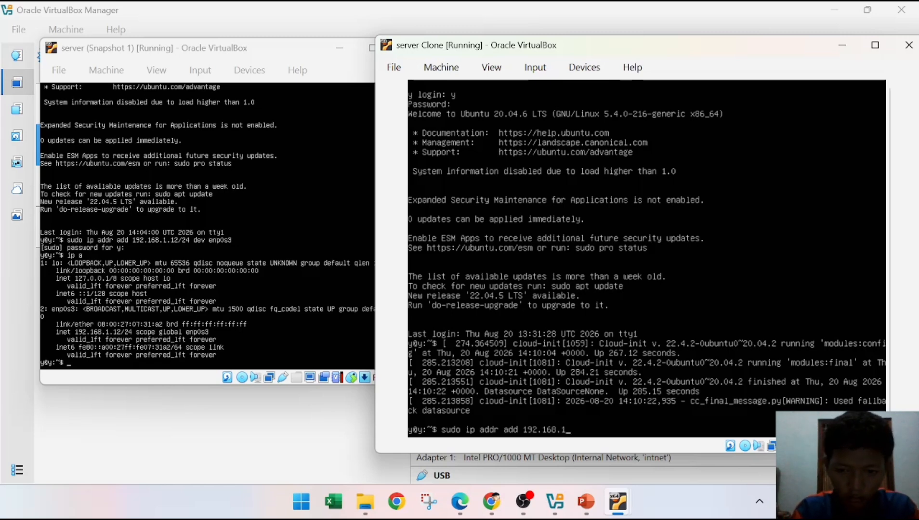
type("1")
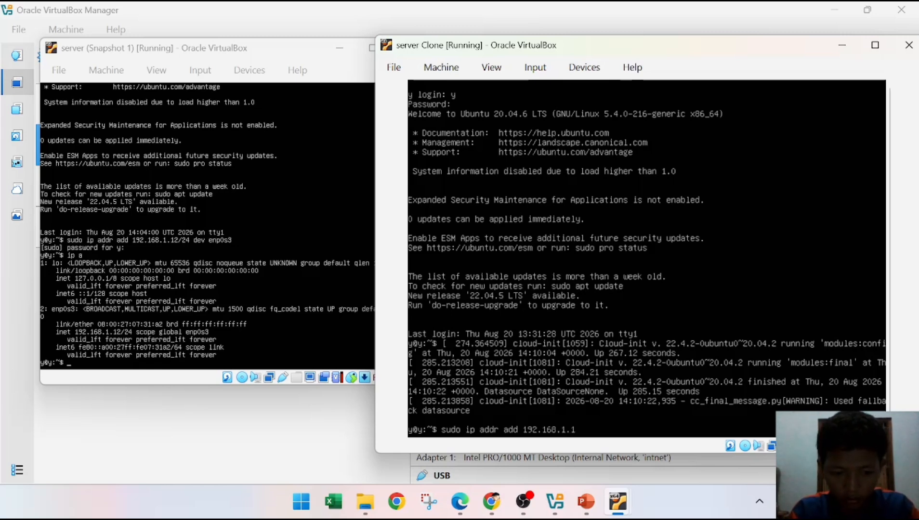
type("3/13")
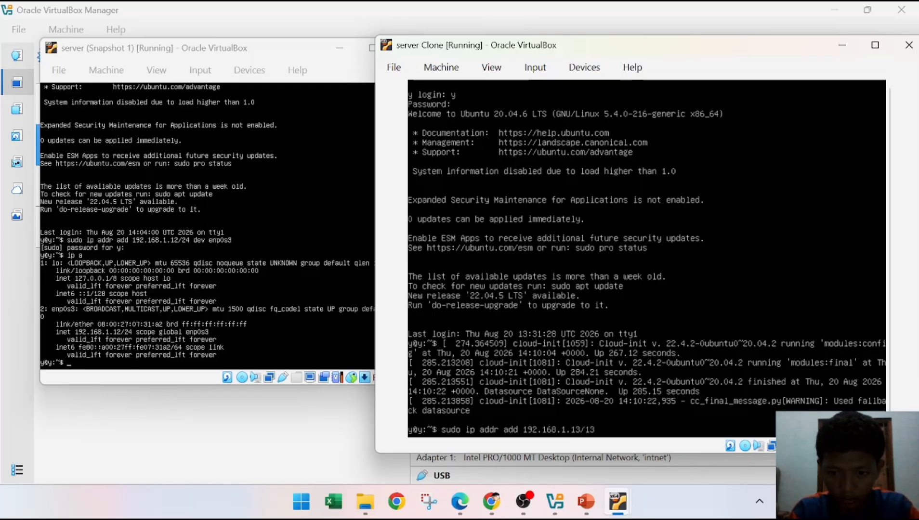
type("/24")
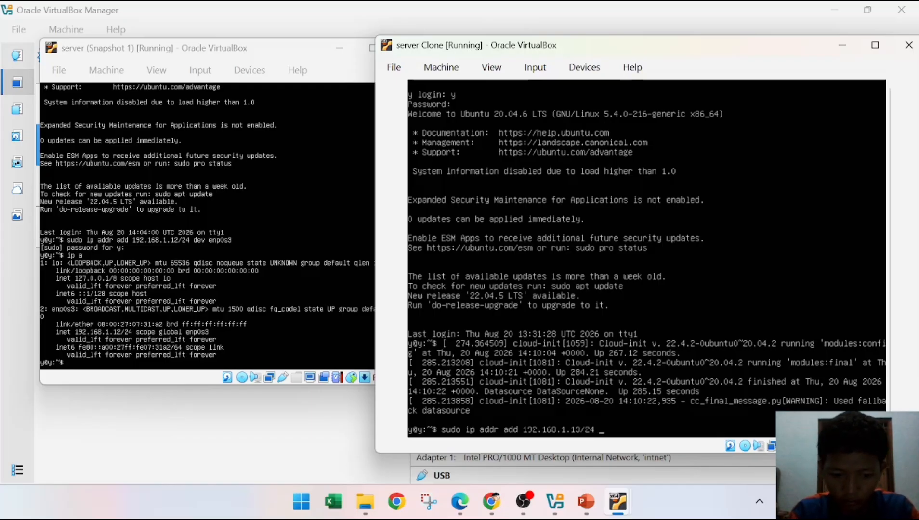
type(" dev en")
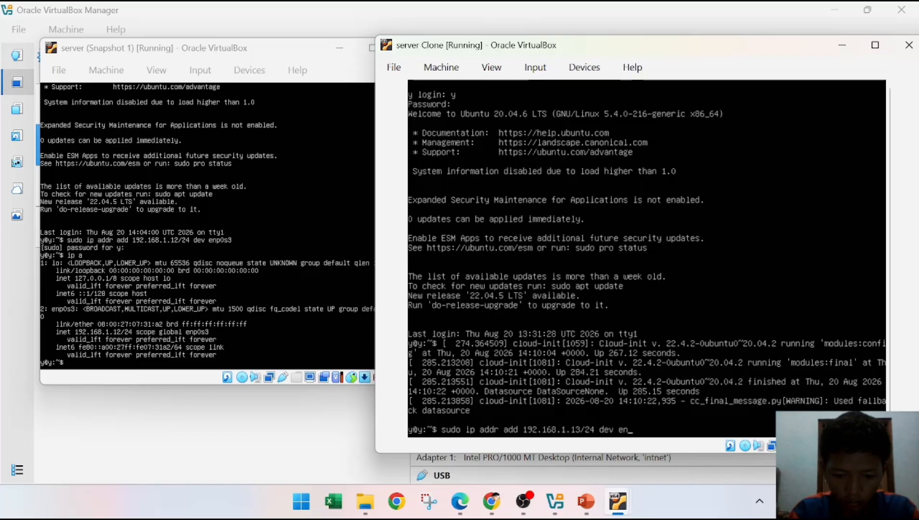
type("p")
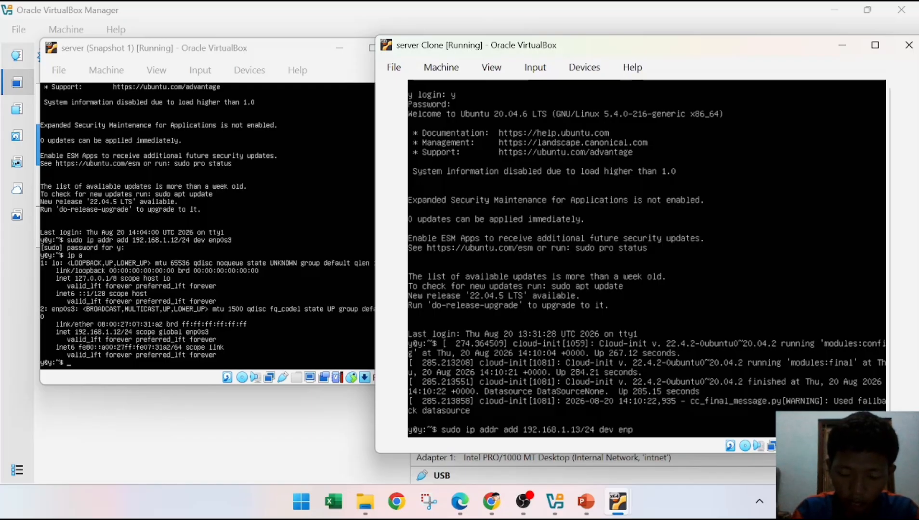
type("0s3")
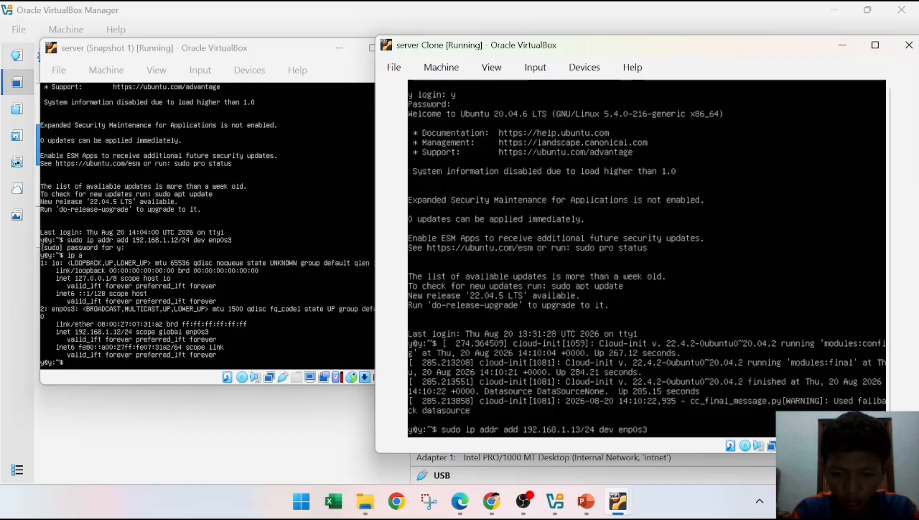
key("Return")
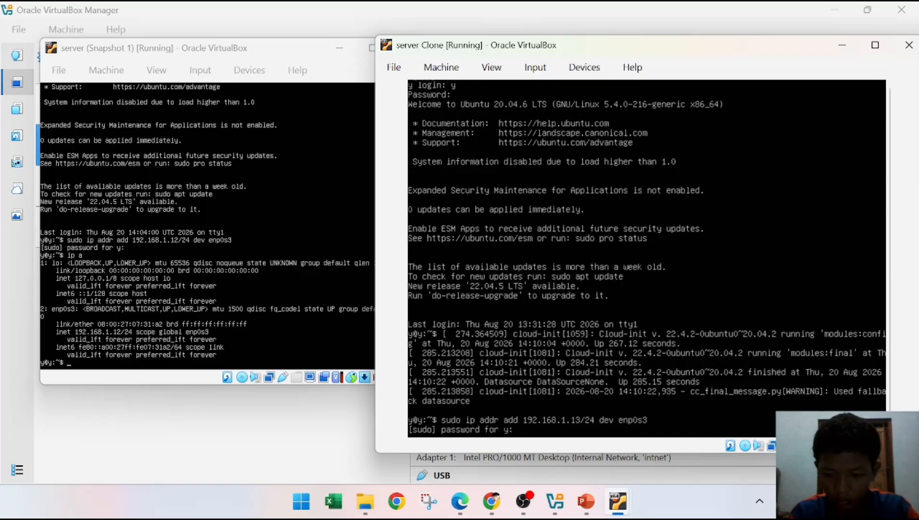
key("Return")
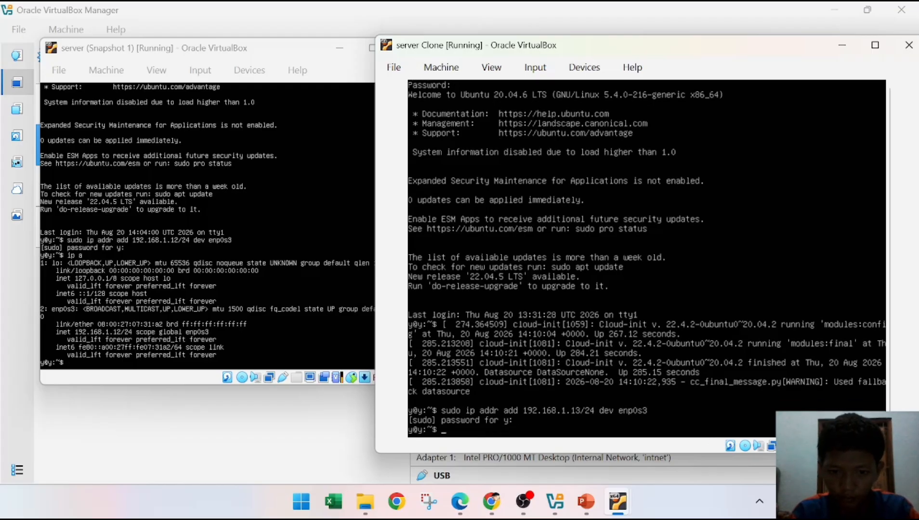
List the server Clone machine's network interfaces and addresses with ip a.
type("i")
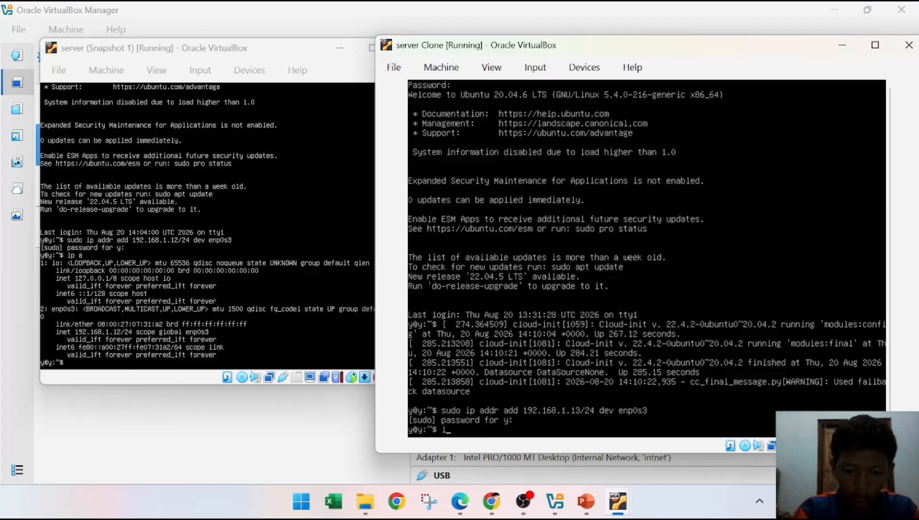
type("p a")
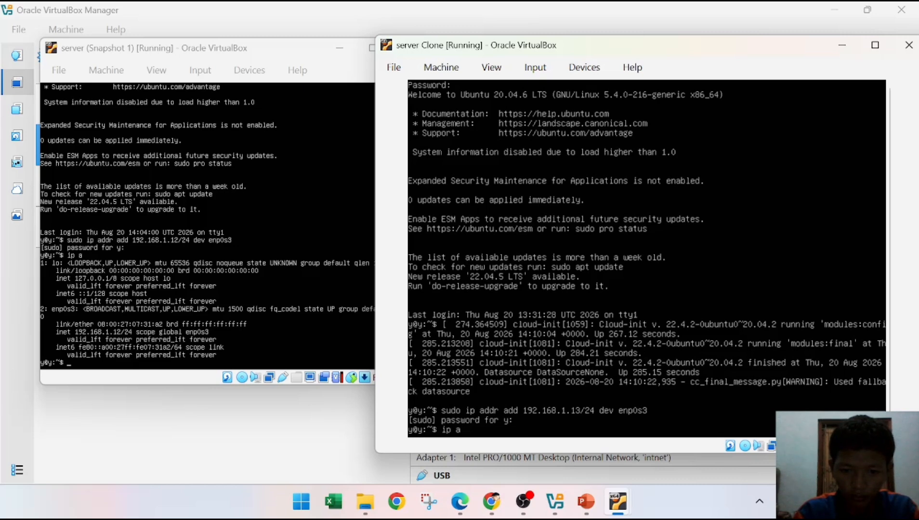
key("Return")
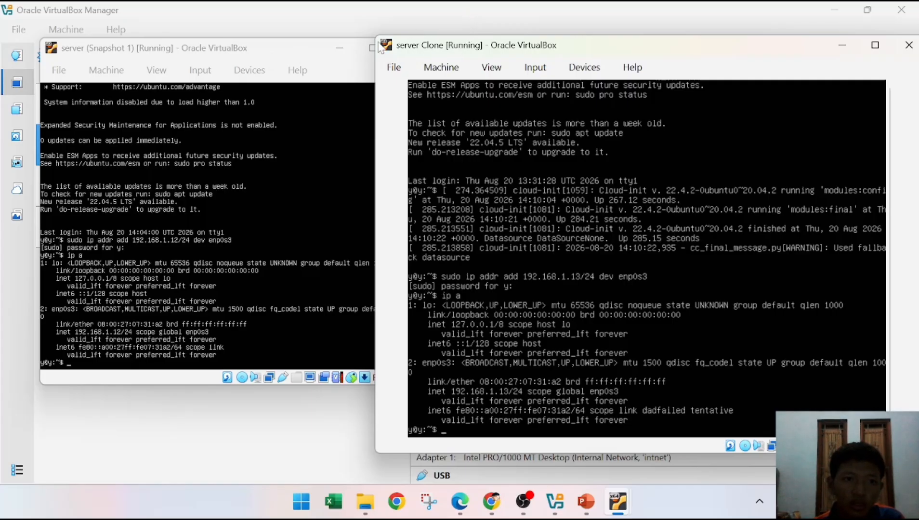
Enlarge the server machine's window to fit its full console, then ping 192.168.1.13 from it and stop the ping after several replies.
left_click(103, 385)
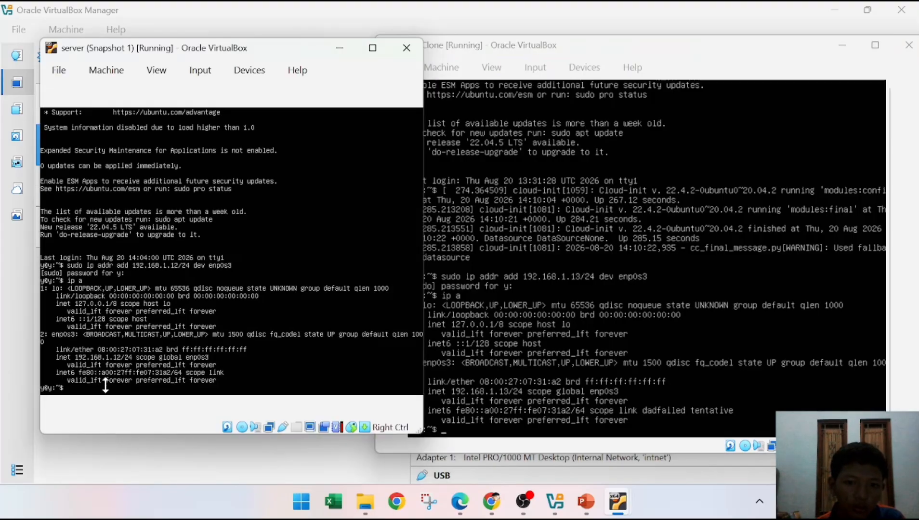
left_click_drag(374, 384, 417, 379)
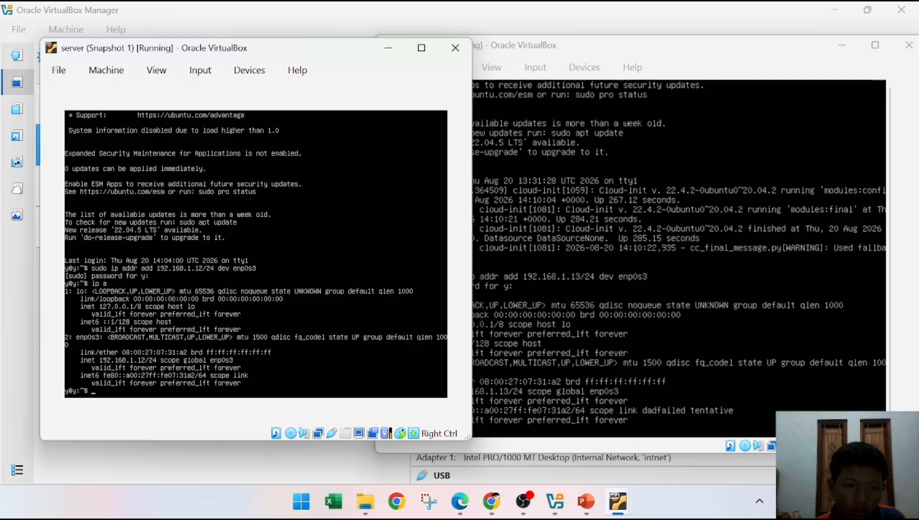
type("ping ")
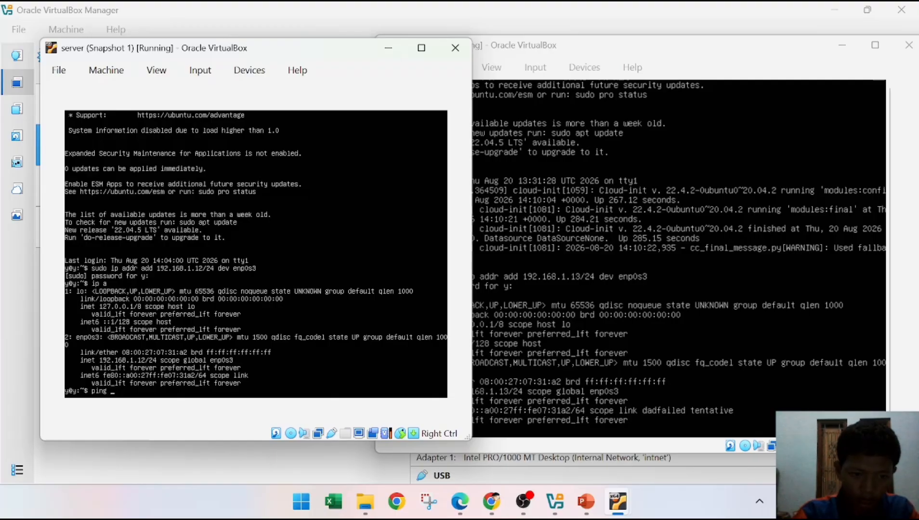
type("192.")
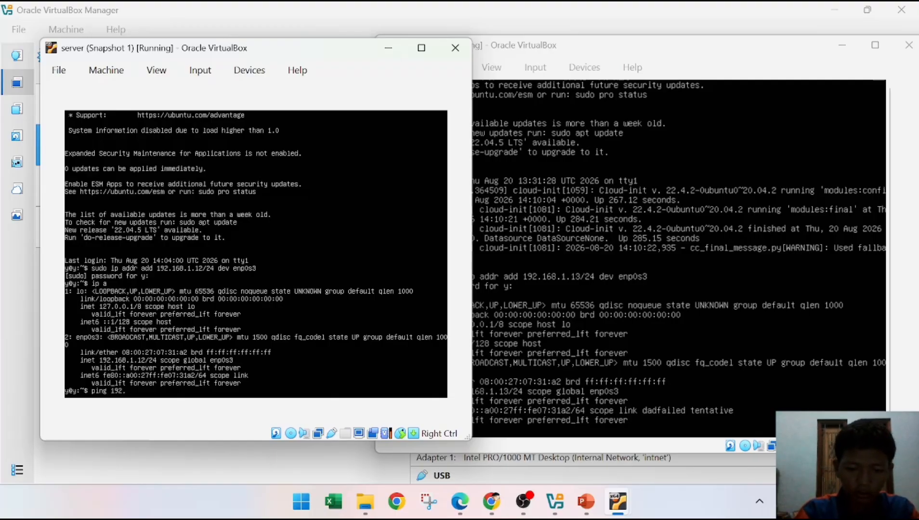
type("168")
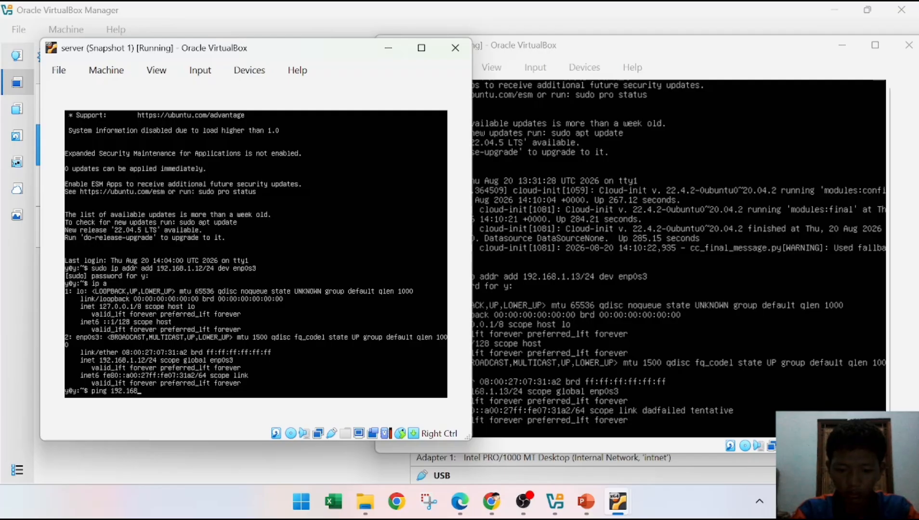
type(".1.")
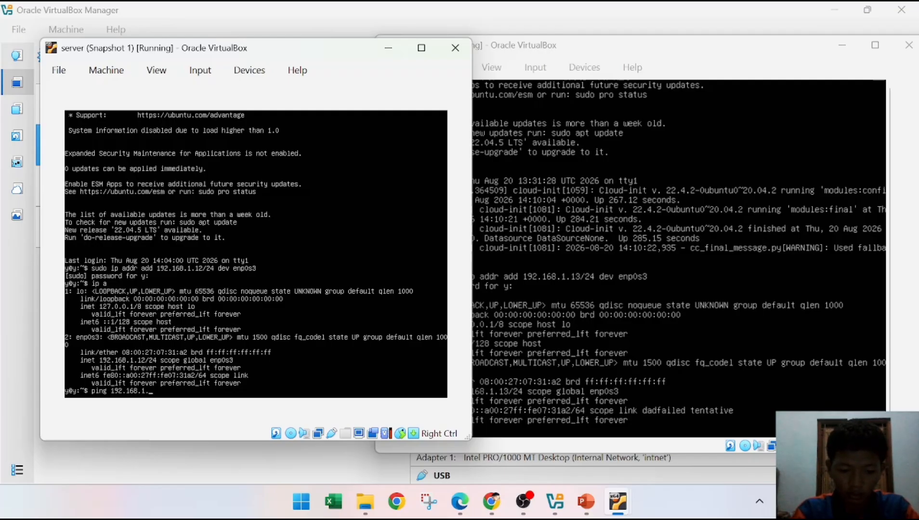
type("1")
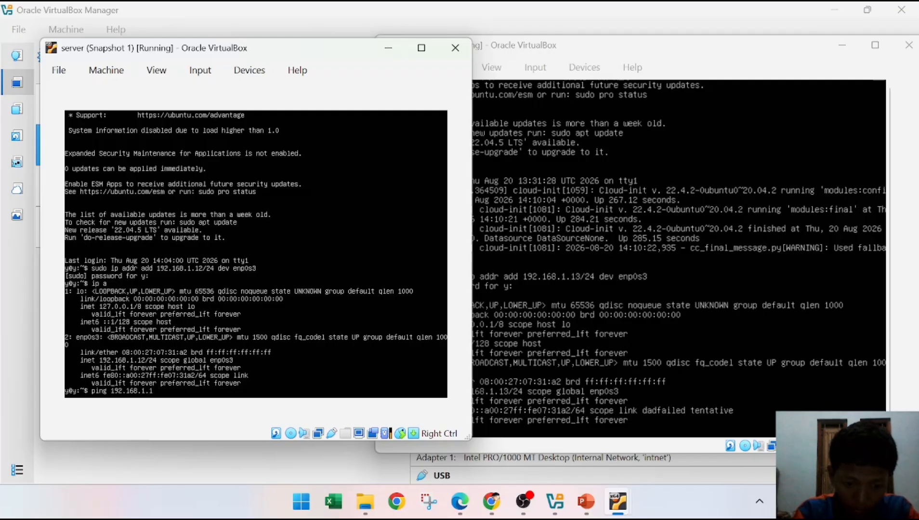
type("3")
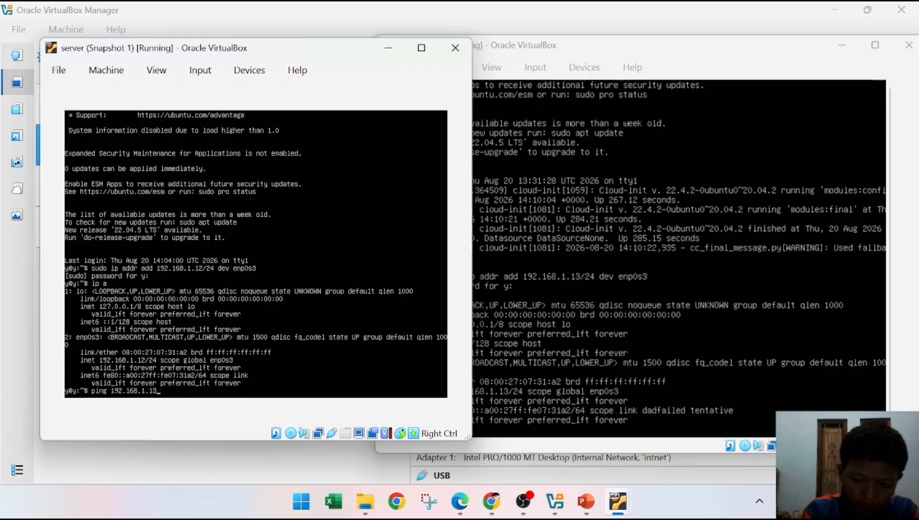
key("Return")
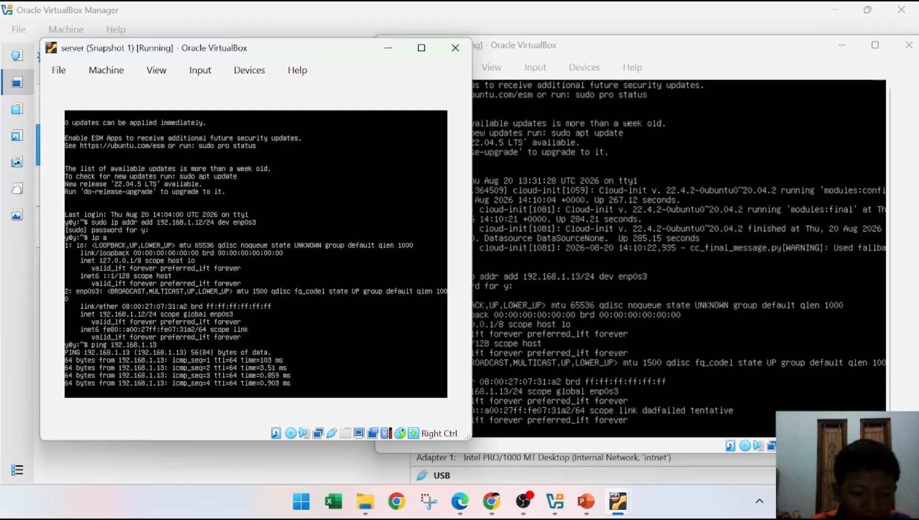
key("ctrl+c")
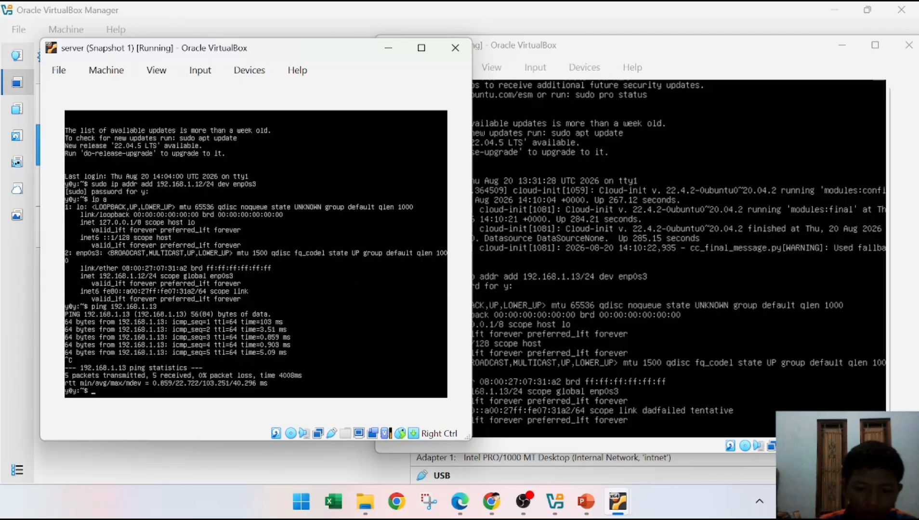
From the server Clone machine, ping 192.168.1.12 and stop the ping after several replies.
key("alt+Tab")
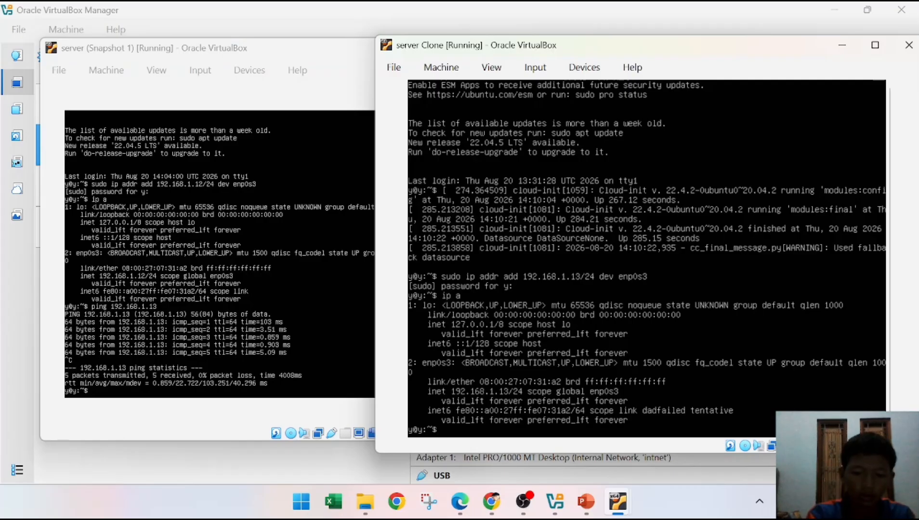
type("ping")
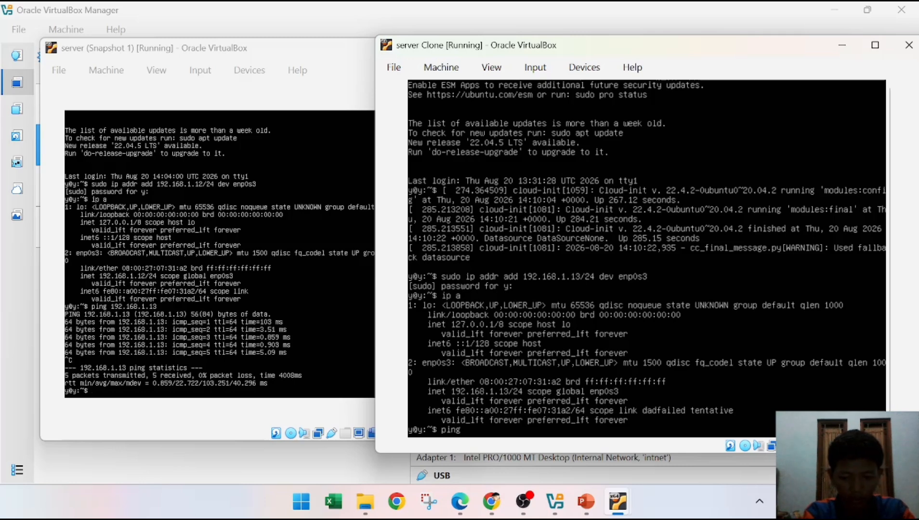
type(" 192.1")
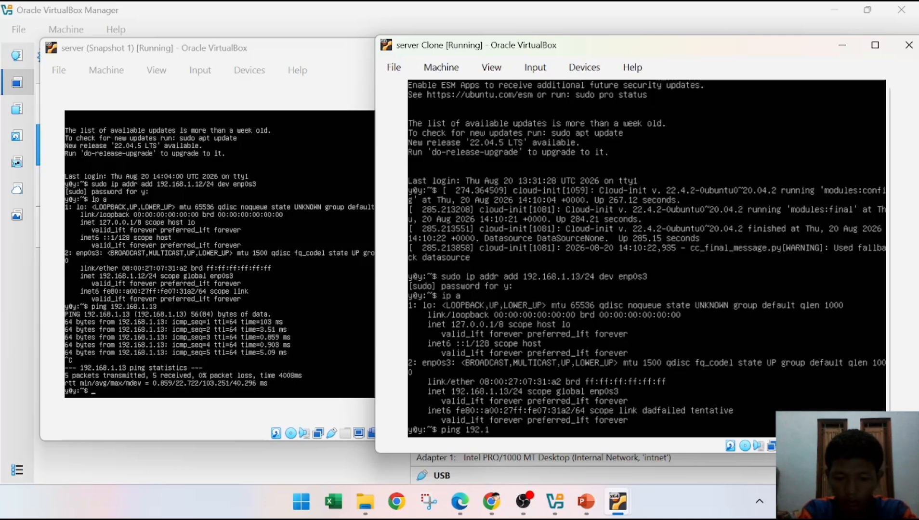
type("68..2")
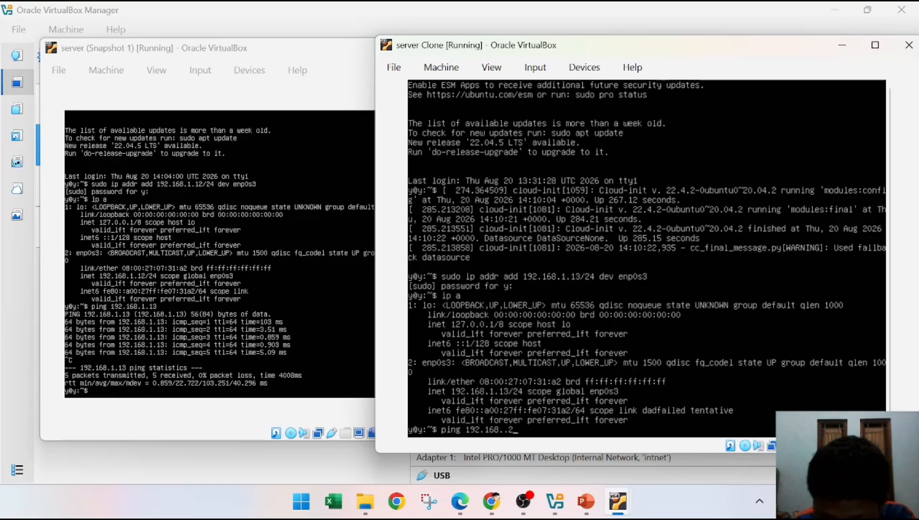
key("BackSpace")
key("BackSpace")
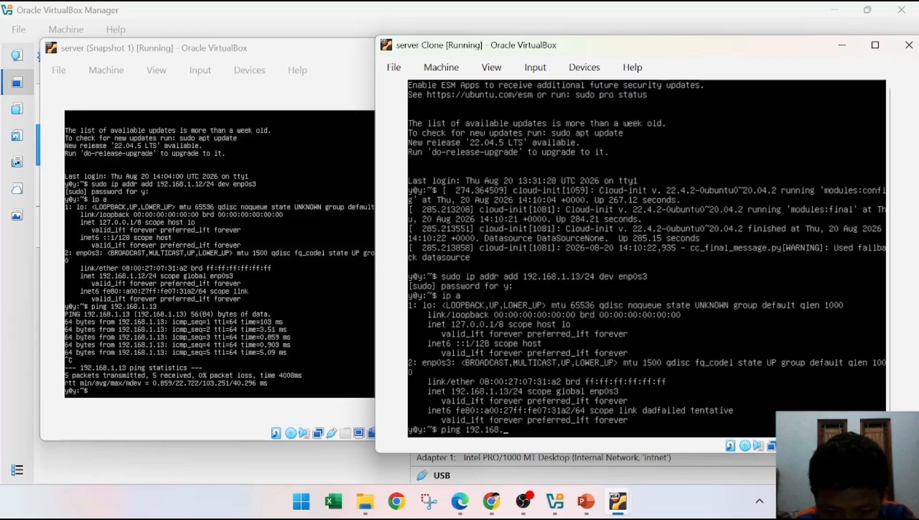
type("1.12")
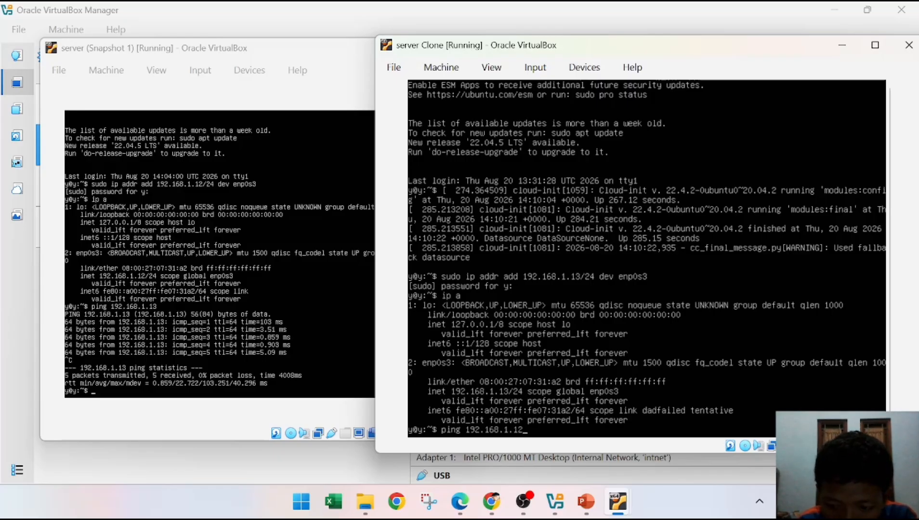
key("Return")
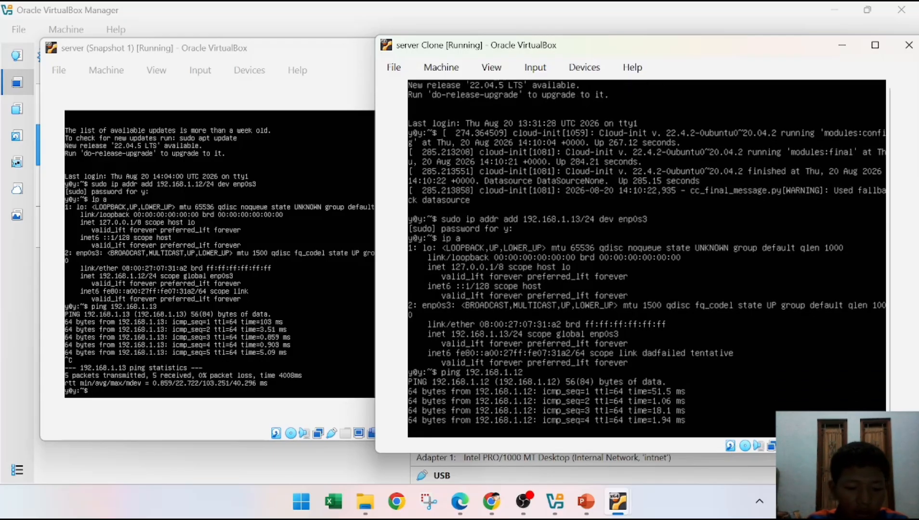
key("ctrl+c")
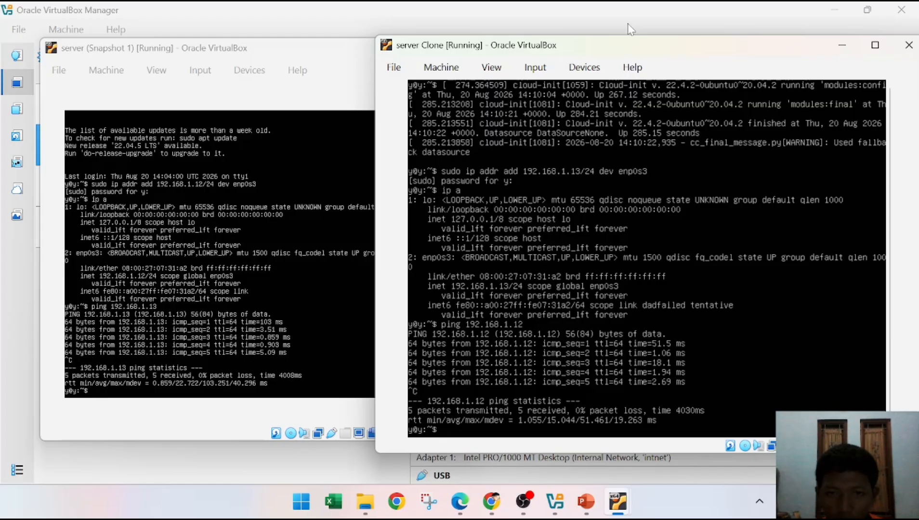
Shut down the server Clone machine and the server machine.
left_click(436, 67)
left_click(481, 223)
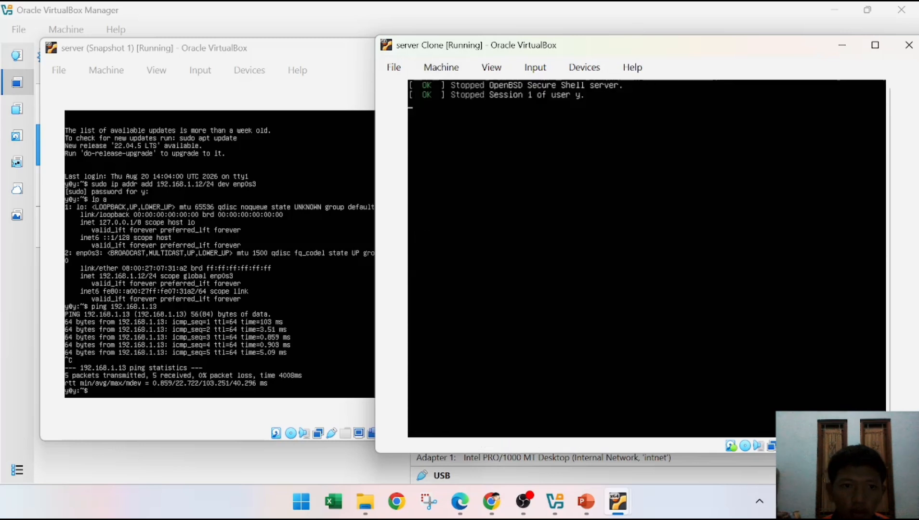
left_click(123, 76)
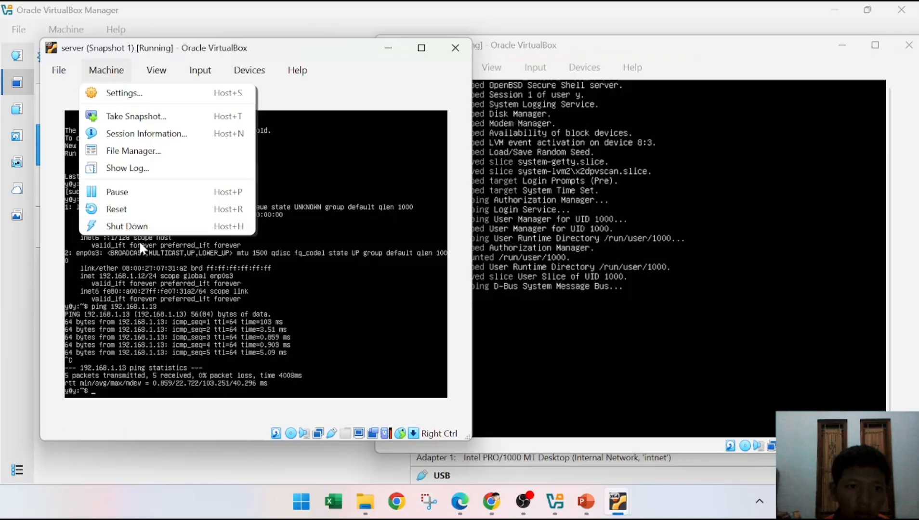
left_click(127, 226)
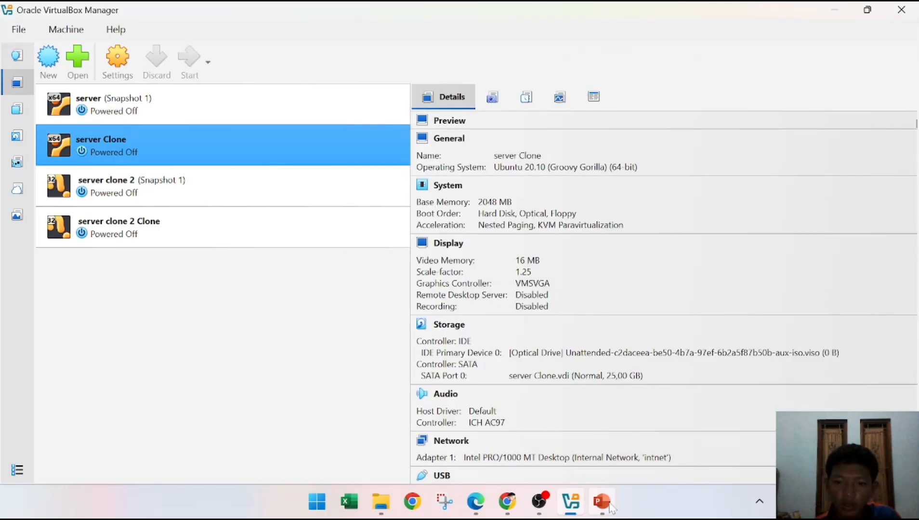
Switch to the PowerPoint presentation and show slide 10, Mode Bridge & Host-Only.
left_click(608, 507)
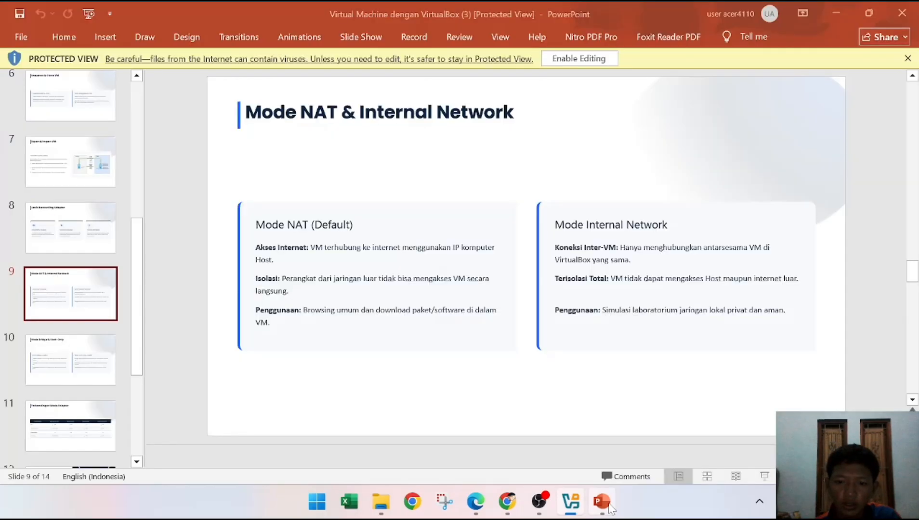
left_click(34, 376)
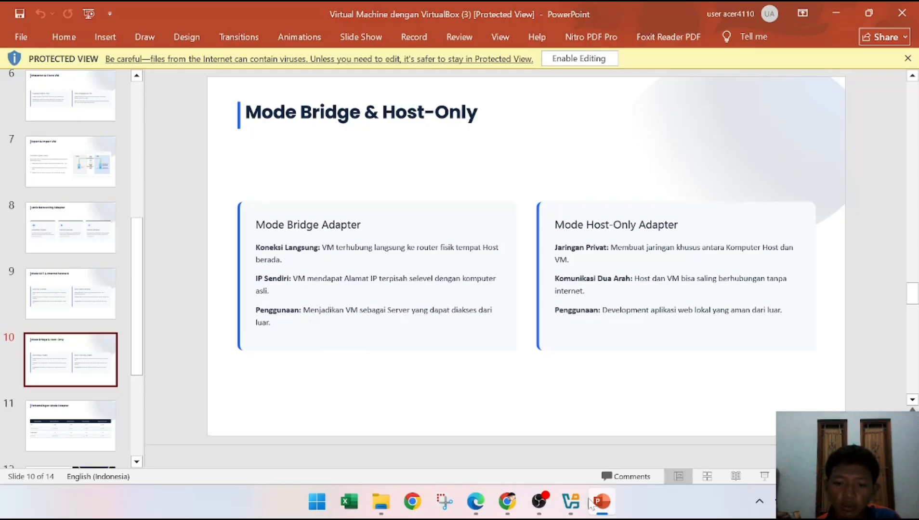
Switch to VirtualBox Manager, choose Bridged Adapter as the server machine's Adapter 1 attachment, and accept the settings.
left_click(571, 502)
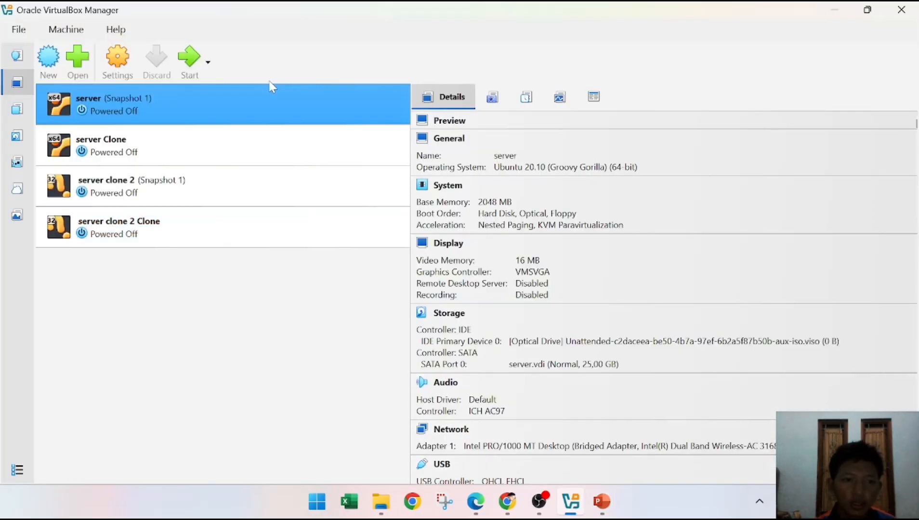
right_click(230, 103)
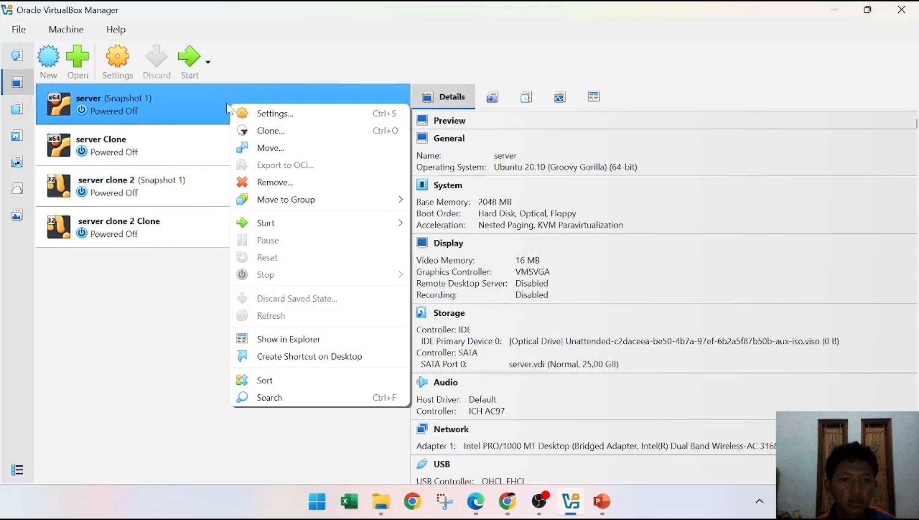
left_click(261, 119)
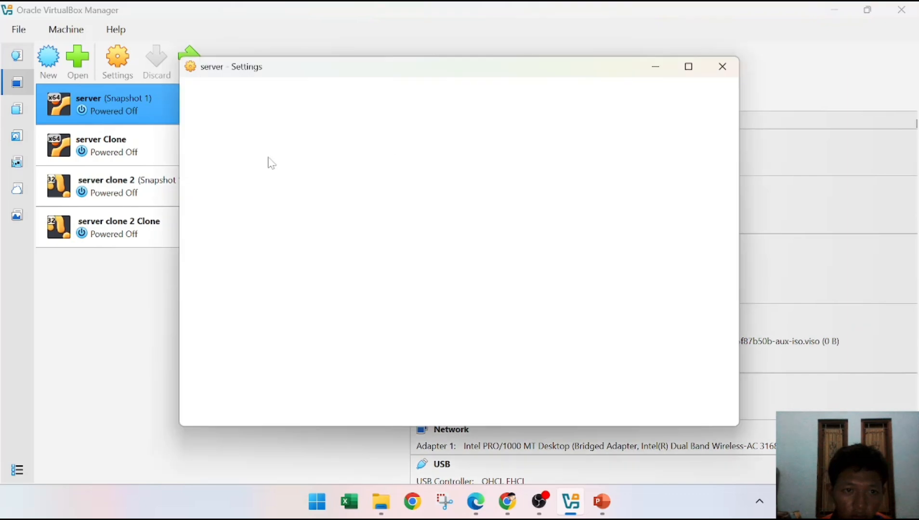
left_click(236, 269)
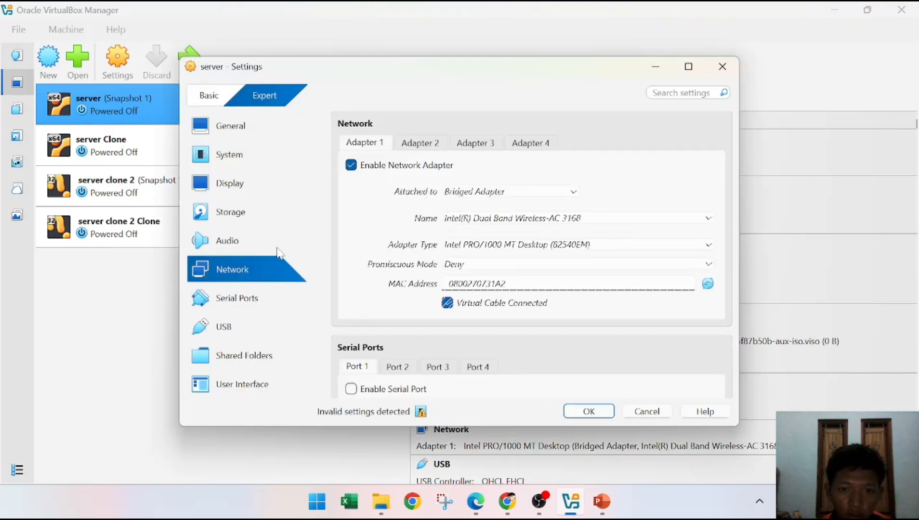
left_click(549, 187)
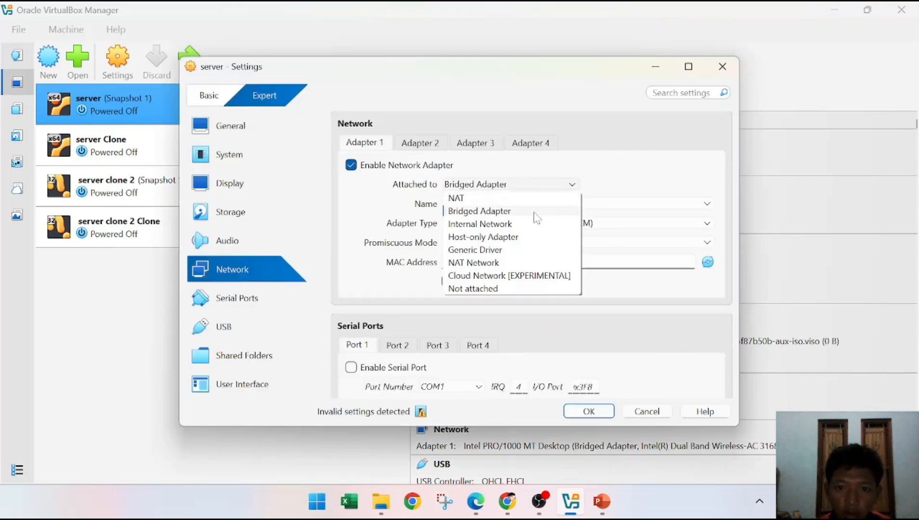
left_click(454, 213)
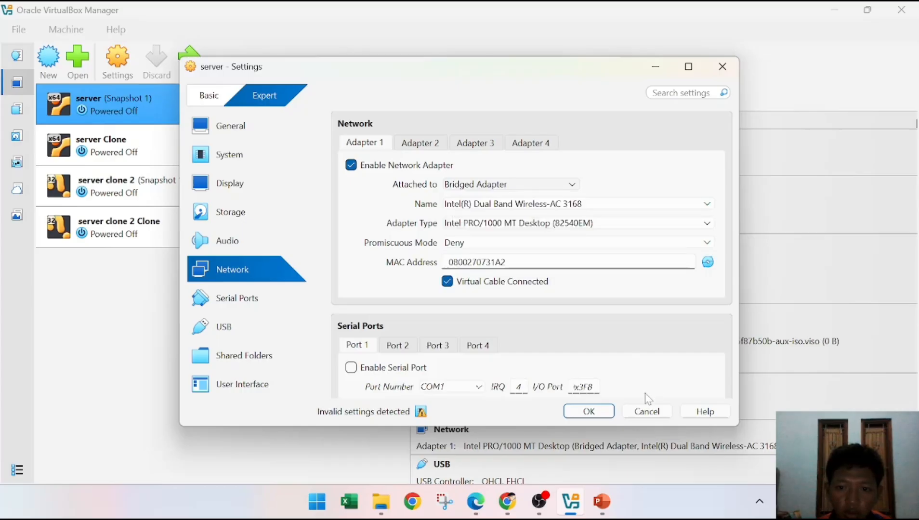
left_click(603, 414)
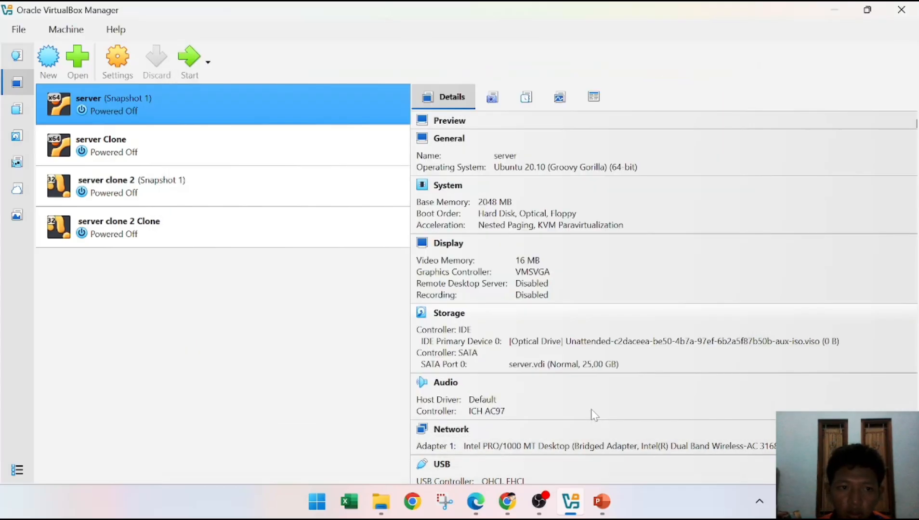
Start the server machine and log in at its console with the account's username and password.
left_click(191, 58)
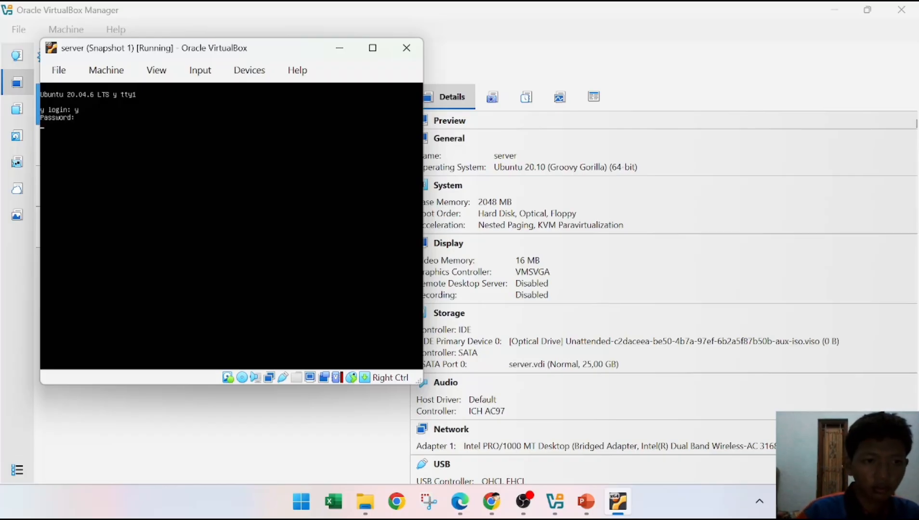
key("Return")
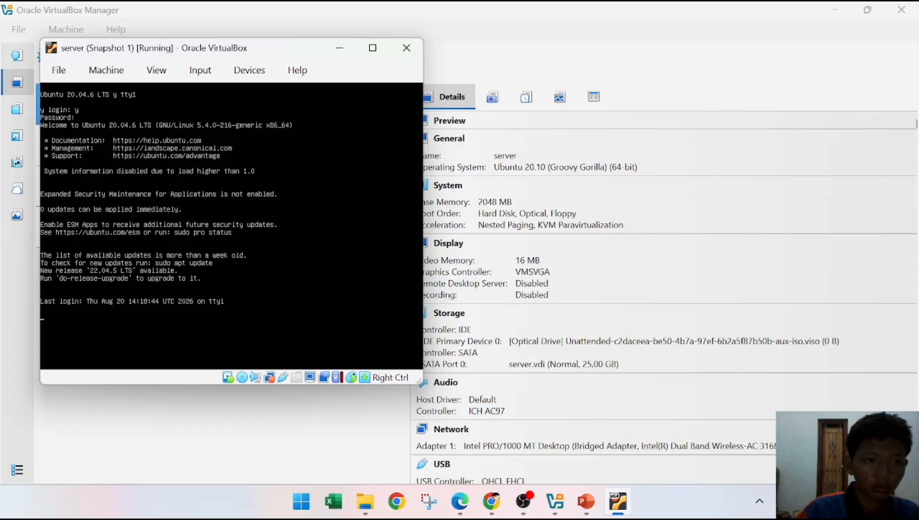
key("Return")
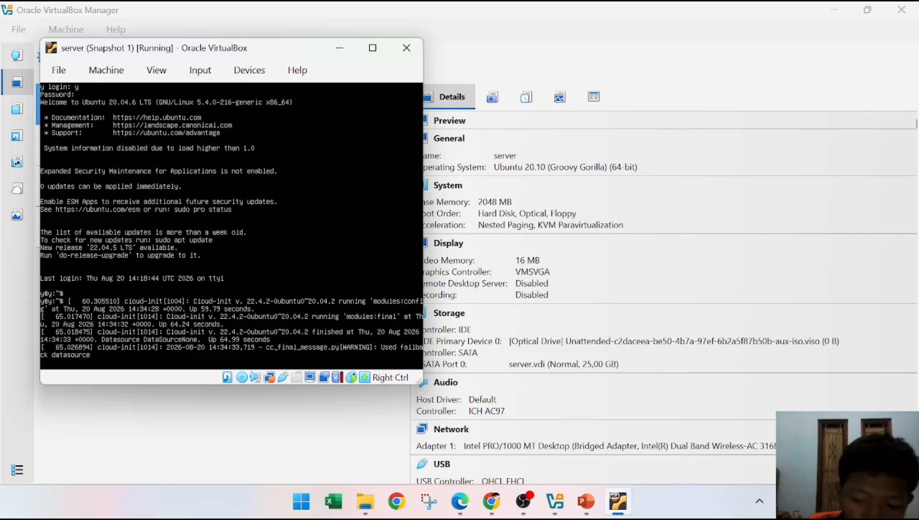
List the server machine's network interfaces and addresses with ip a.
key("Return")
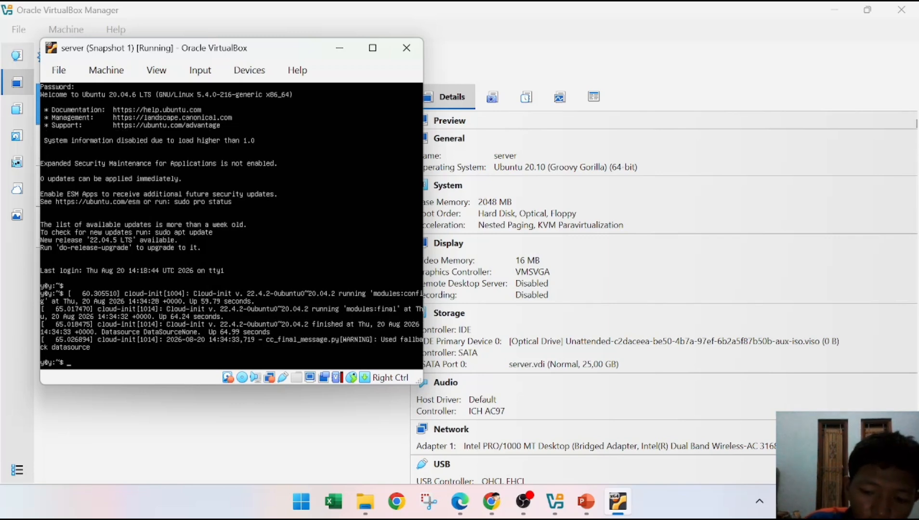
type("ip a")
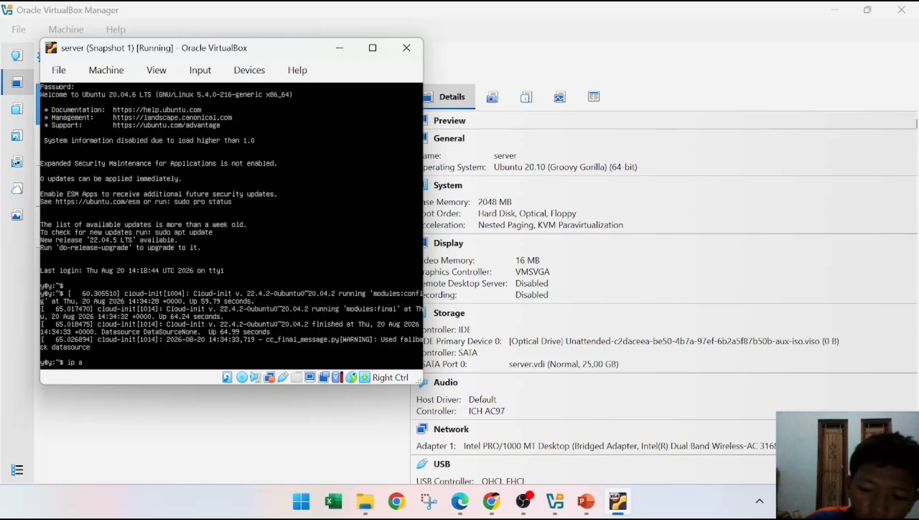
key("Return")
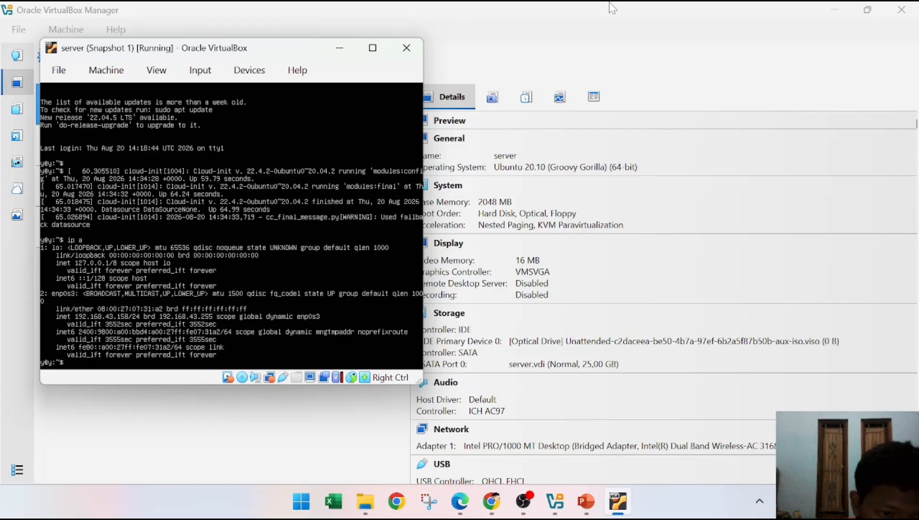
left_click(657, 191)
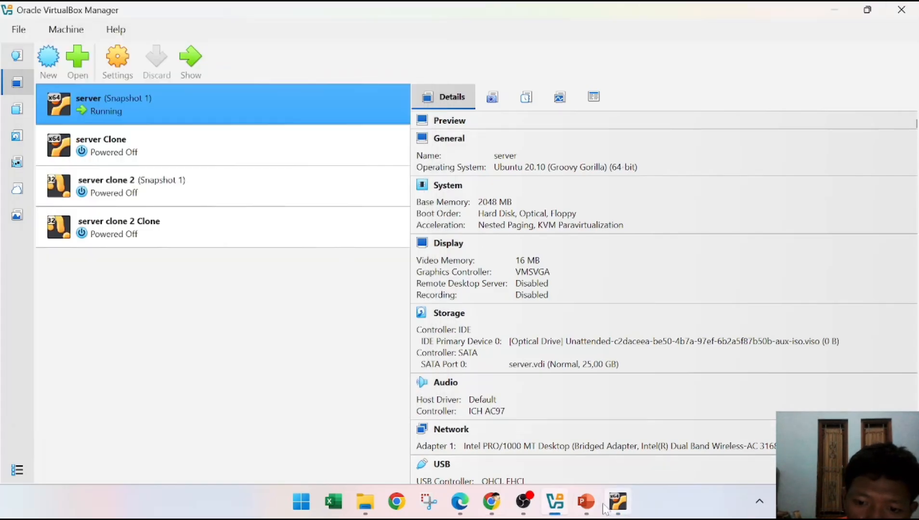
From the server machine, ping 8.8.8.8 and stop the ping after several replies.
left_click(618, 501)
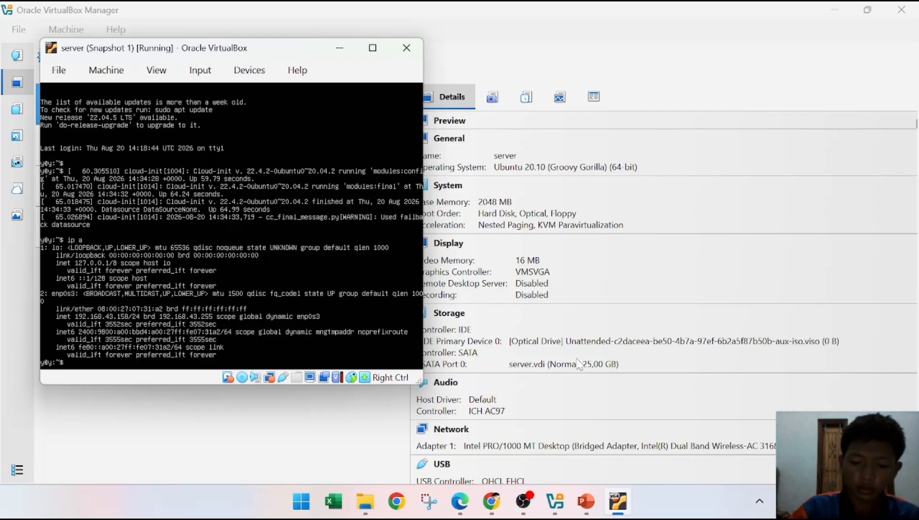
type("ping")
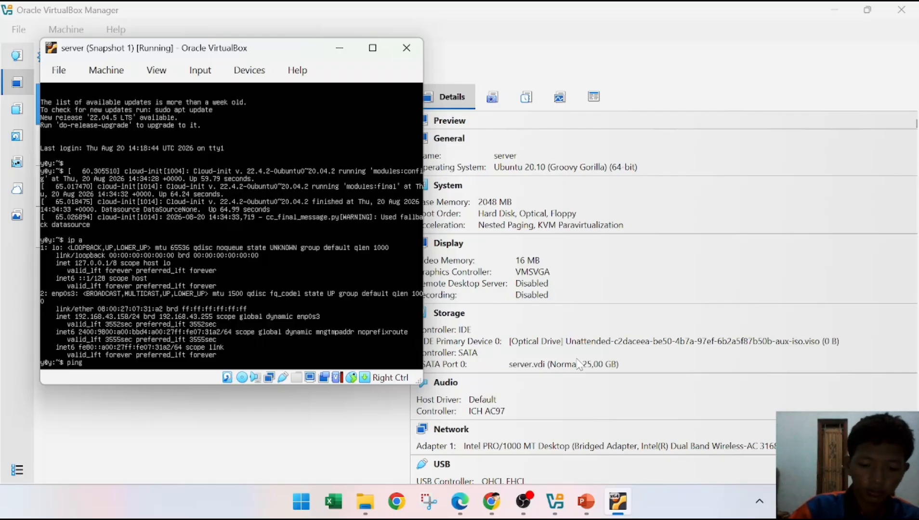
type(" 8.8")
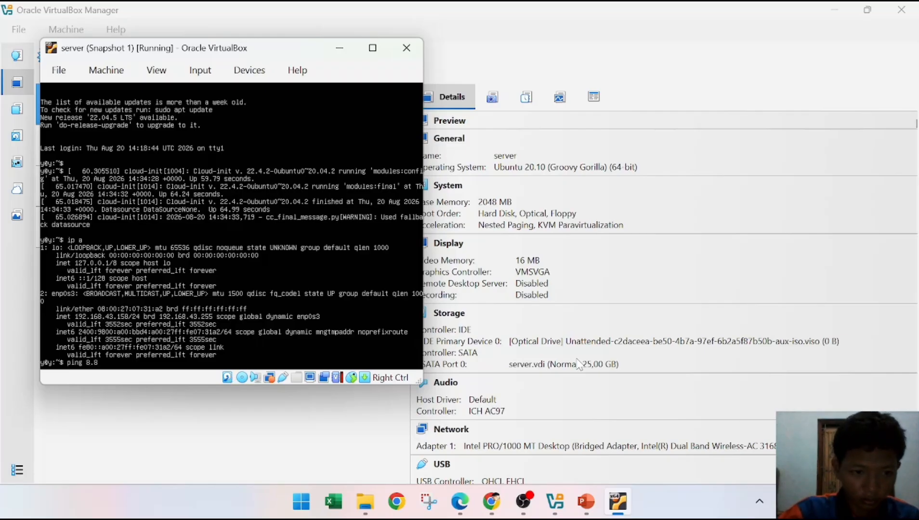
type(".8.8")
key("Return")
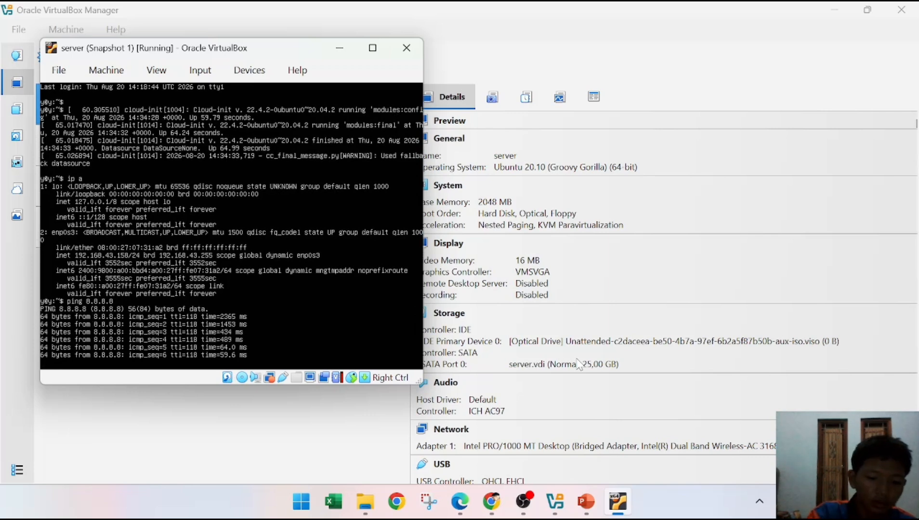
key("ctrl+c")
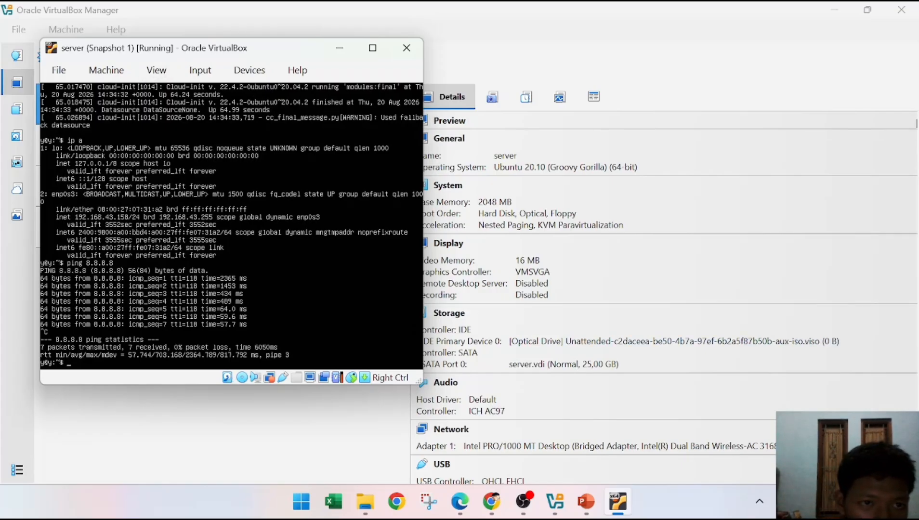
Shut down the server machine and switch back to the PowerPoint slide on Bridge and Host-Only modes.
left_click(114, 74)
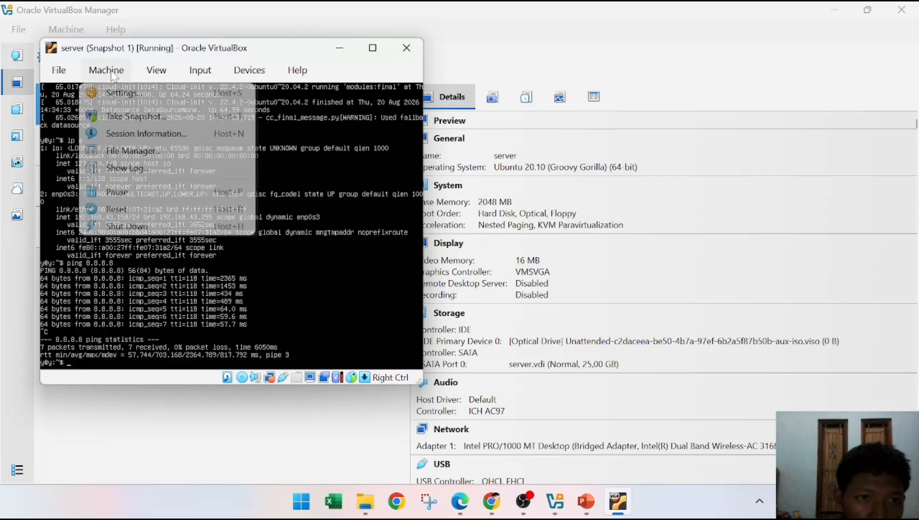
left_click(179, 228)
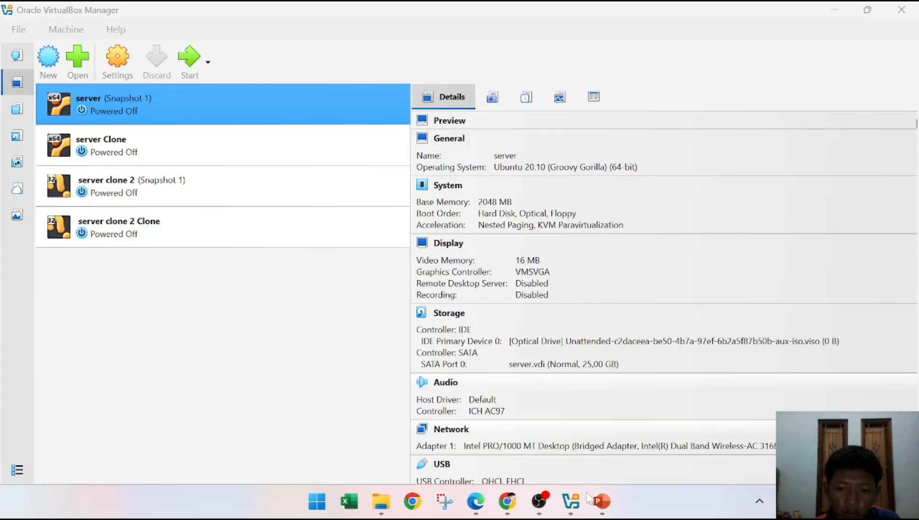
left_click(600, 501)
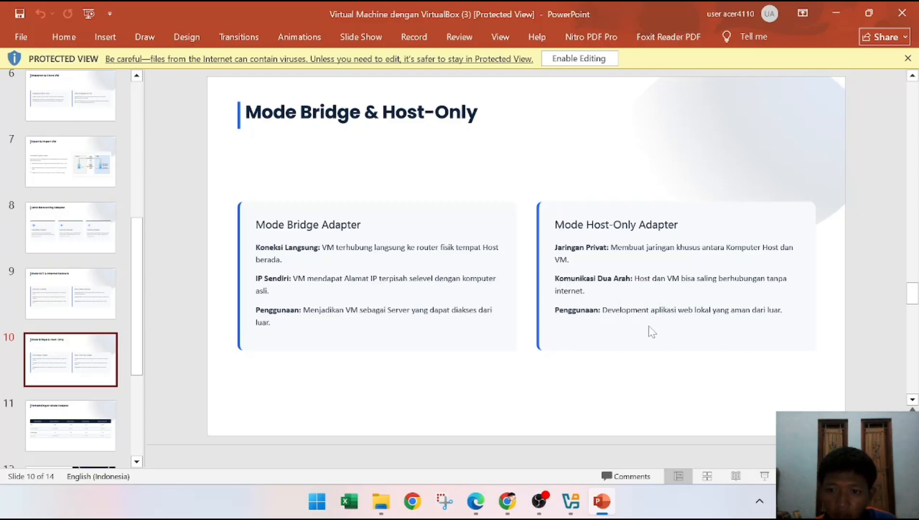
Switch to VirtualBox Manager and attach the server machine's network Adapter 1 to Host-only Adapter.
left_click(567, 509)
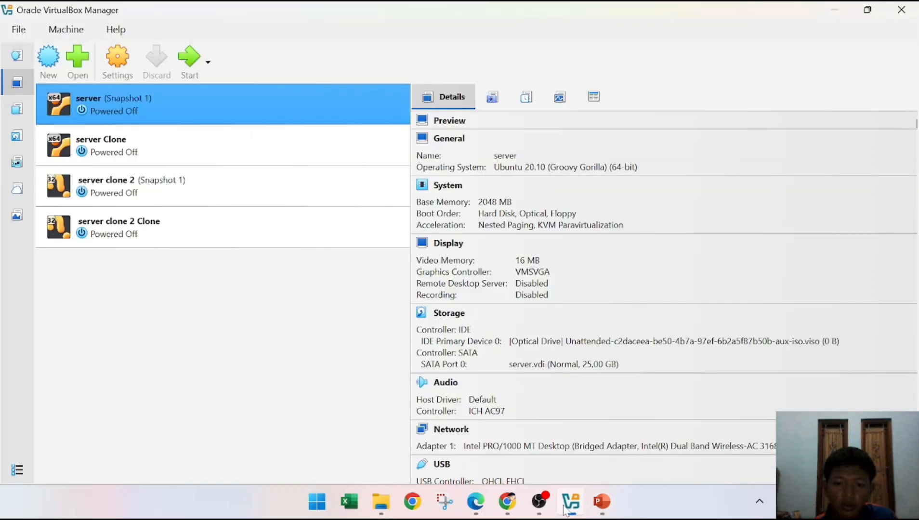
right_click(231, 109)
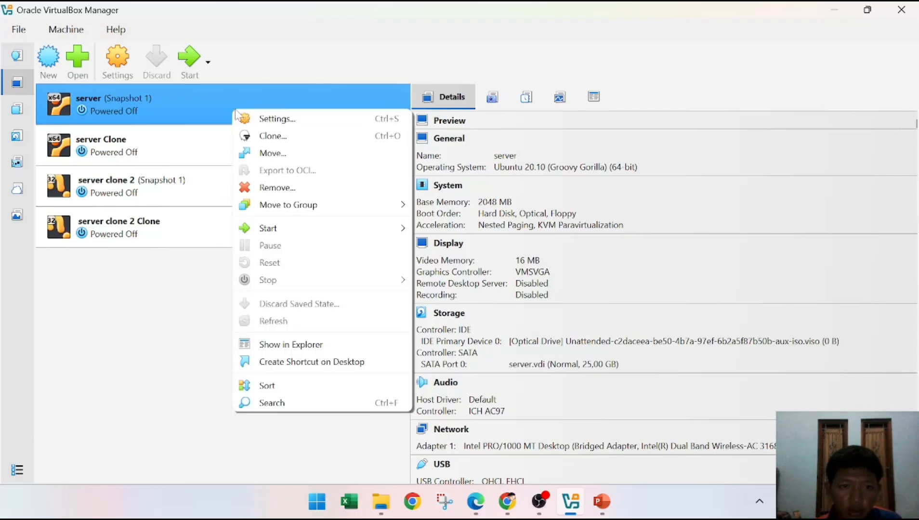
key("Escape")
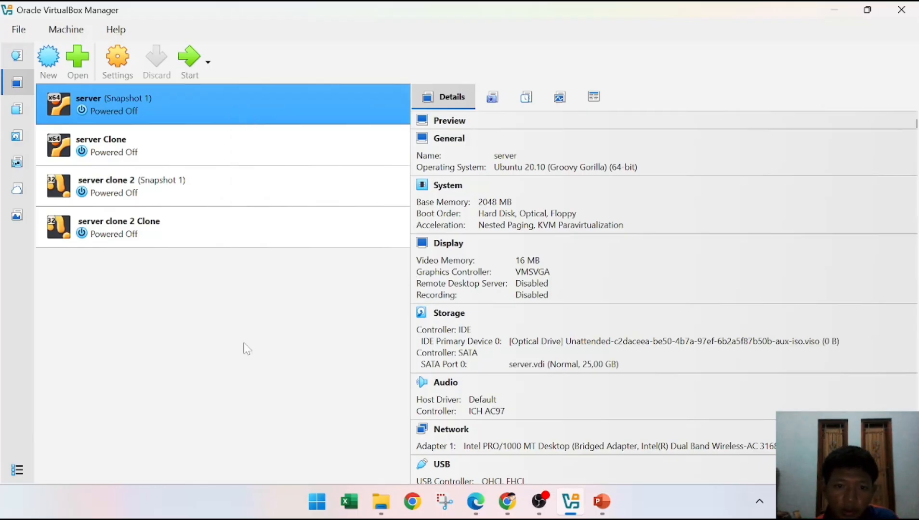
key("ctrl+s")
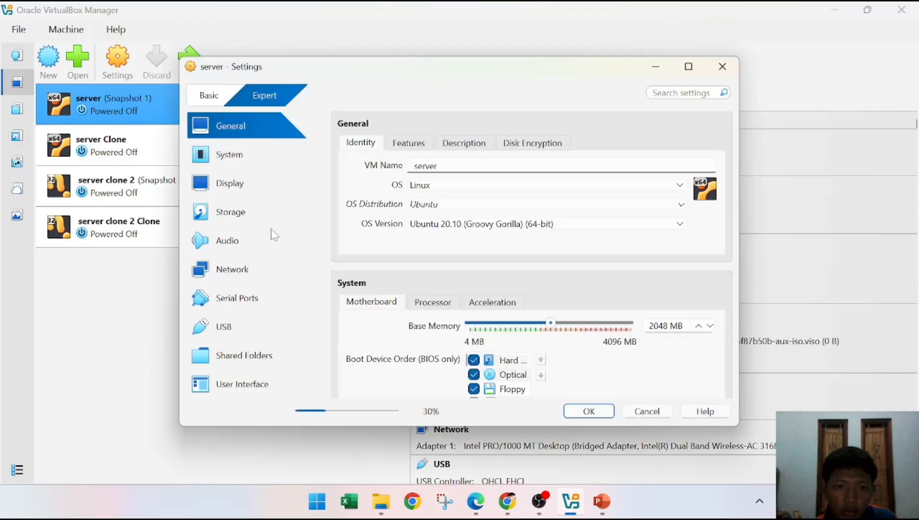
left_click(277, 267)
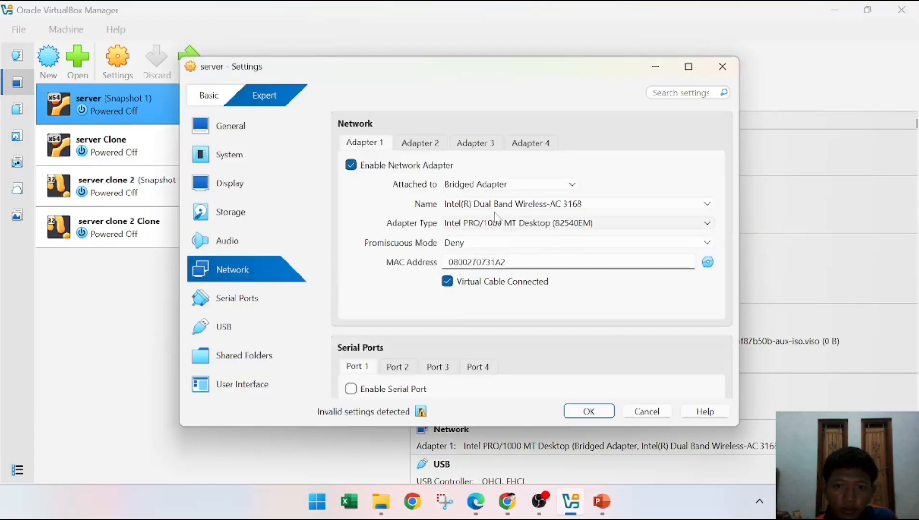
left_click(518, 186)
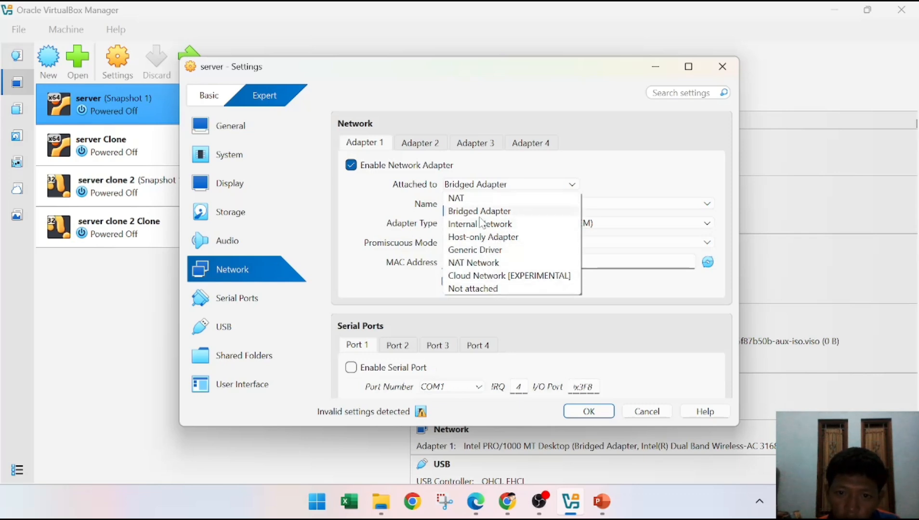
left_click(483, 238)
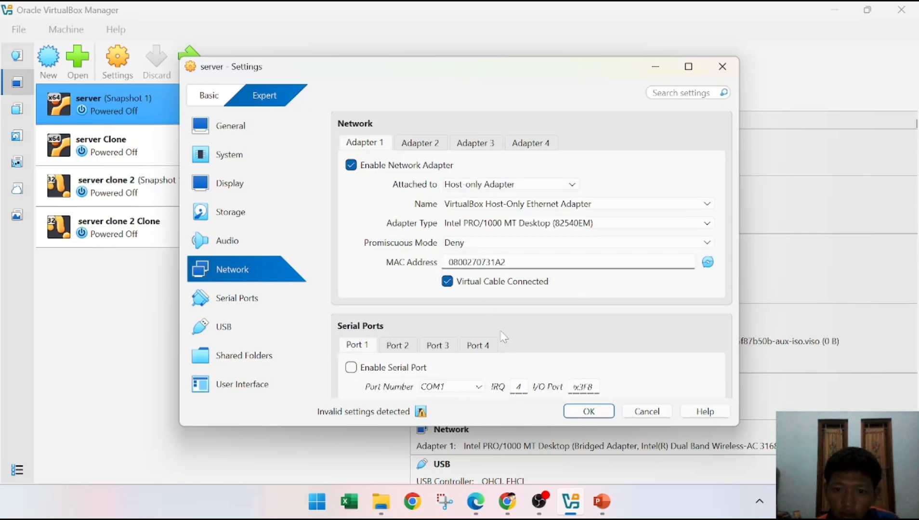
left_click(598, 414)
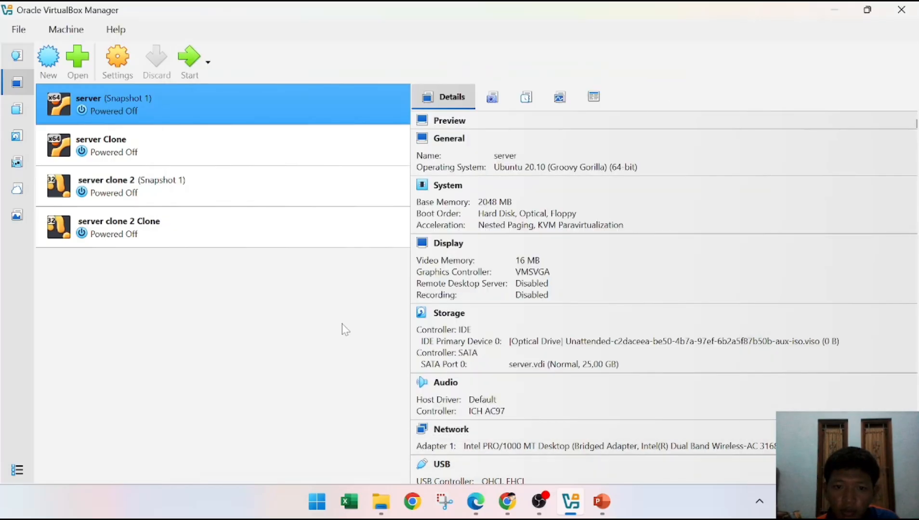
Start the server machine and log in at its console with the account's username and password.
left_click(195, 77)
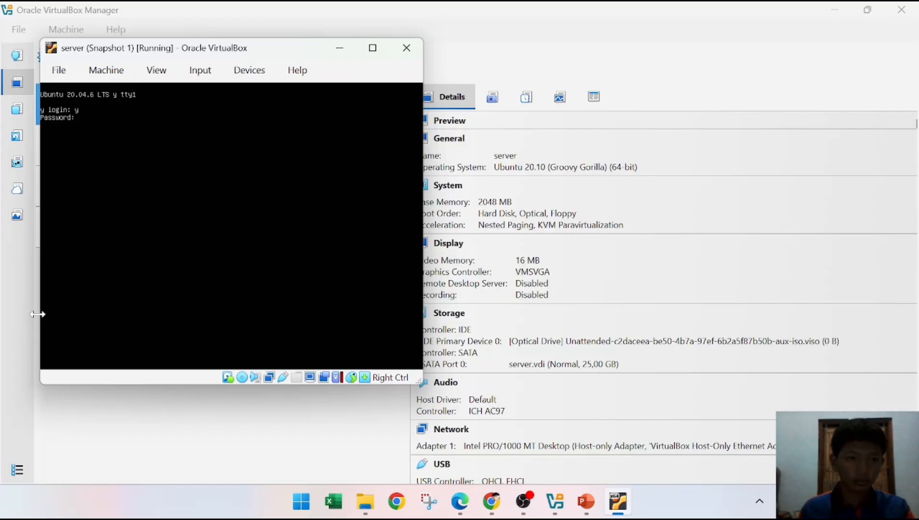
key("Return")
key("Return")
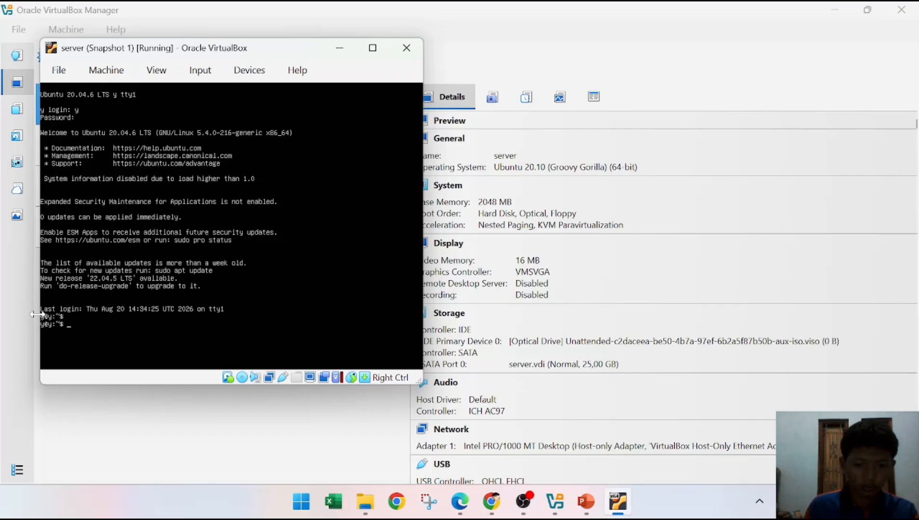
List the server machine's network interfaces and host-only address with ip a.
type("ip")
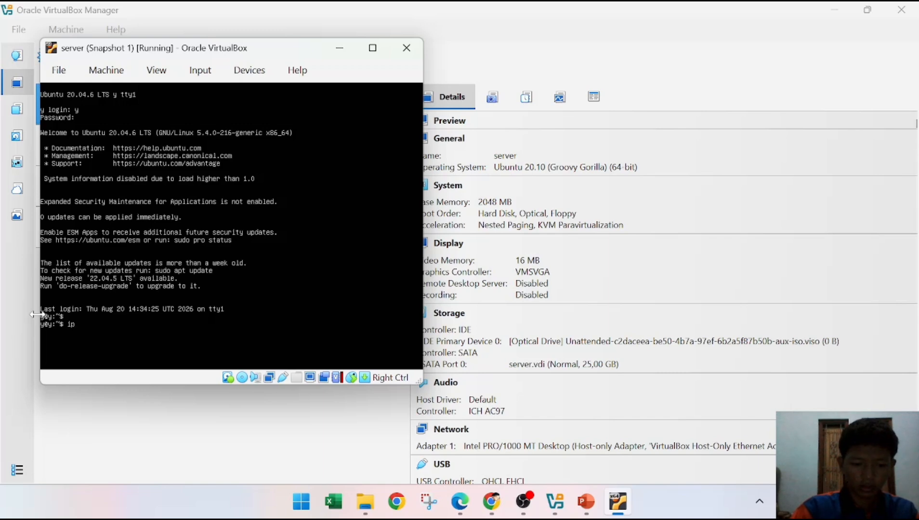
type(" a")
key("Return")
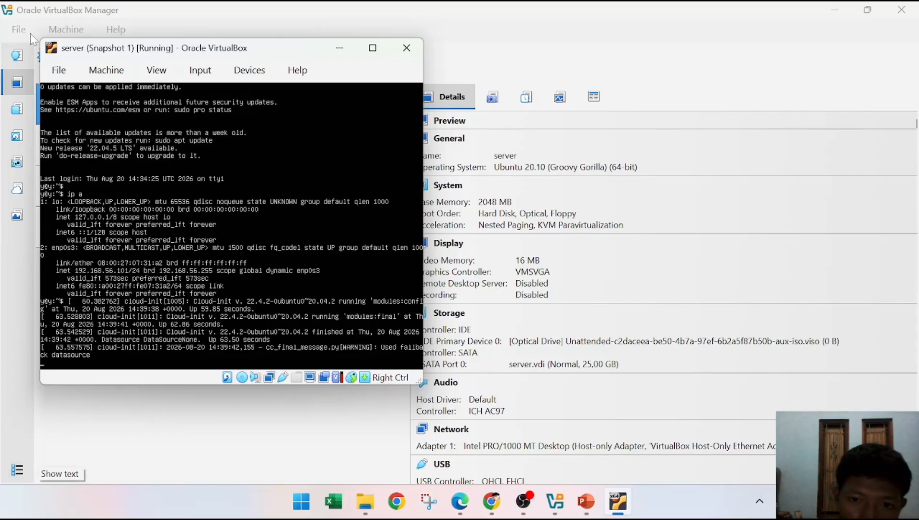
Open Command Prompt on the Windows host, keeping a single window and closing the duplicate.
left_click(303, 504)
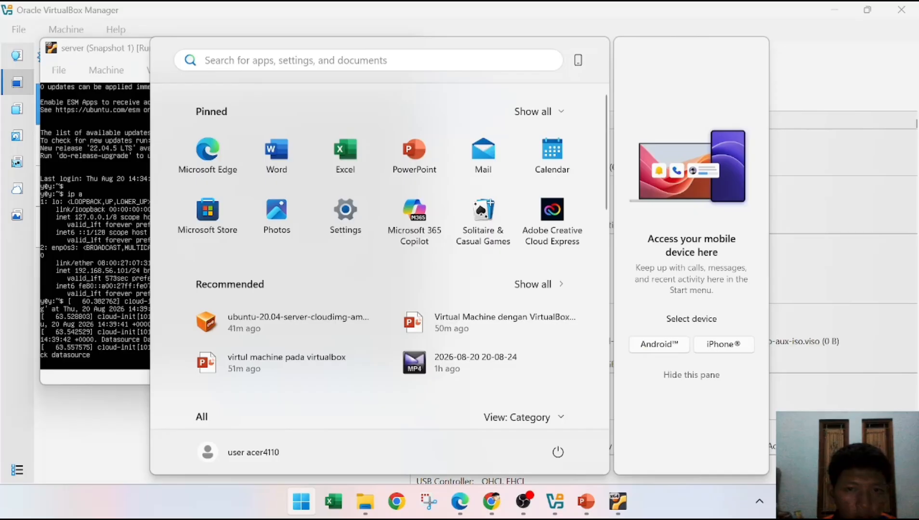
type("c")
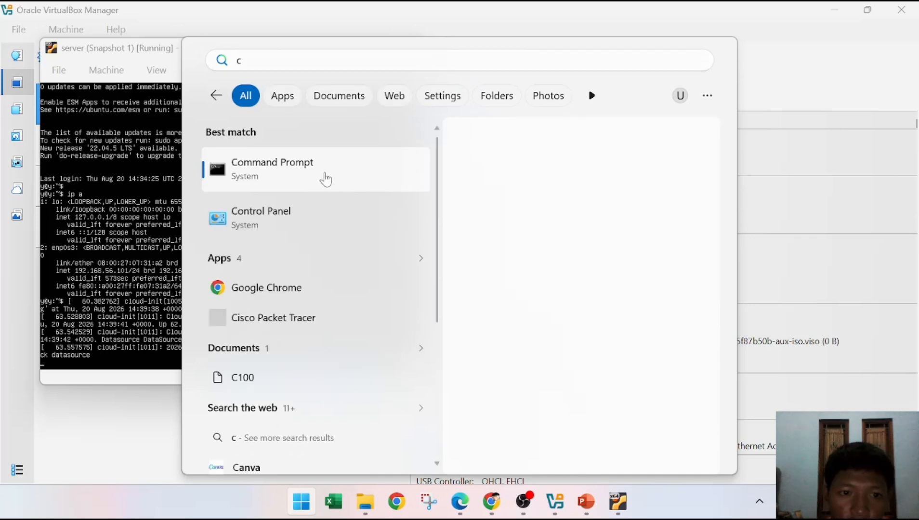
left_click(313, 187)
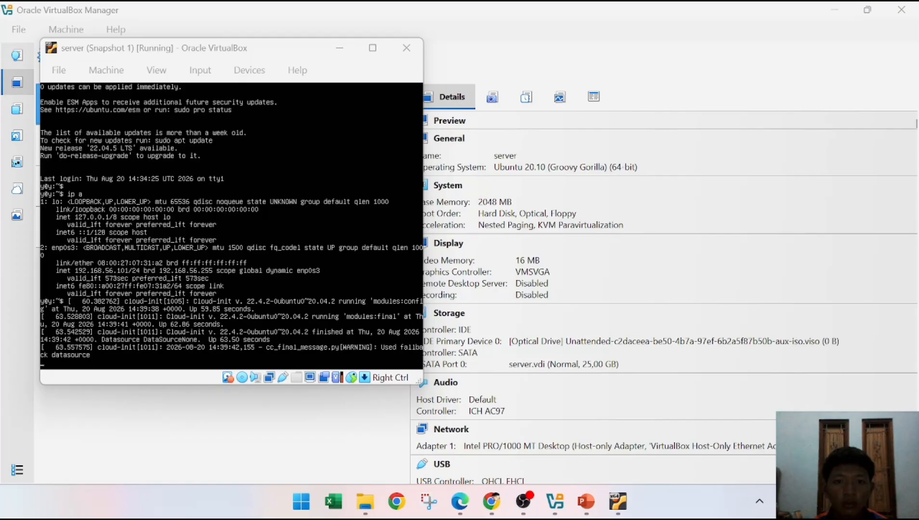
key("Return")
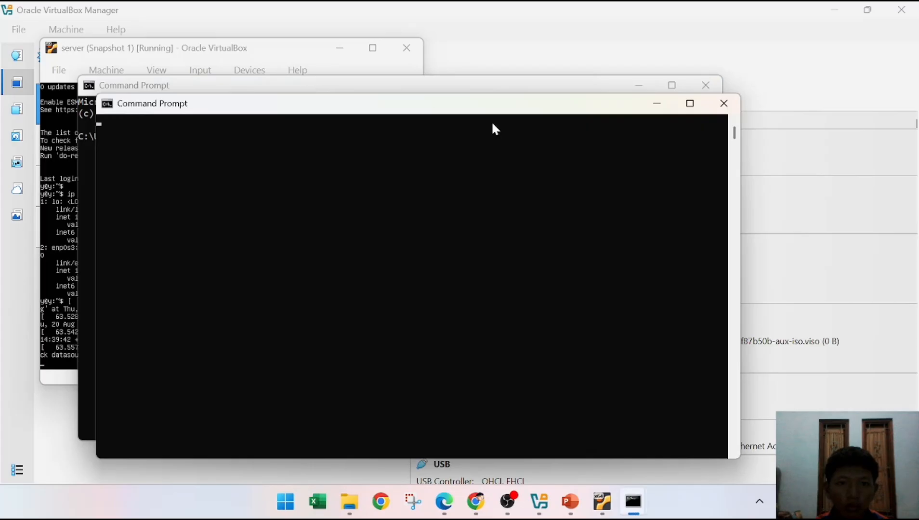
left_click(717, 106)
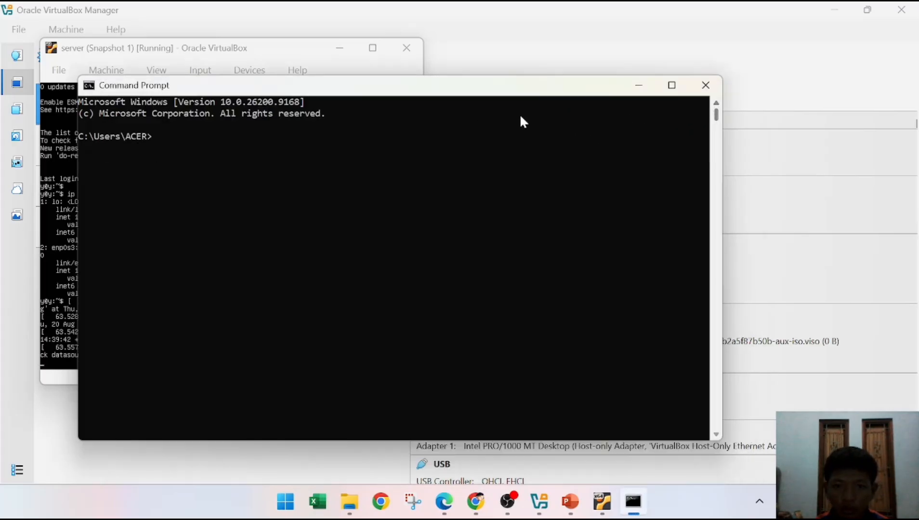
Narrow the Command Prompt window and place it beside the server machine's console so both are in view.
left_click_drag(410, 92, 584, 38)
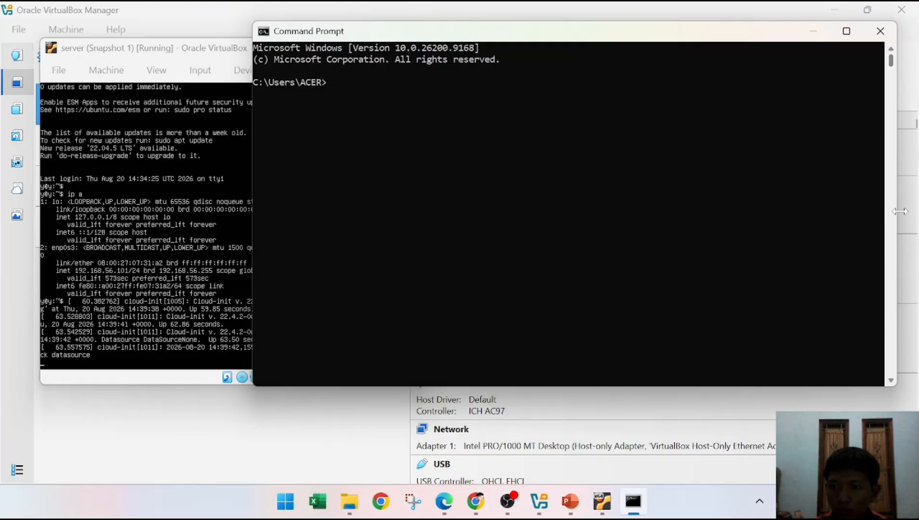
left_click_drag(892, 209, 753, 224)
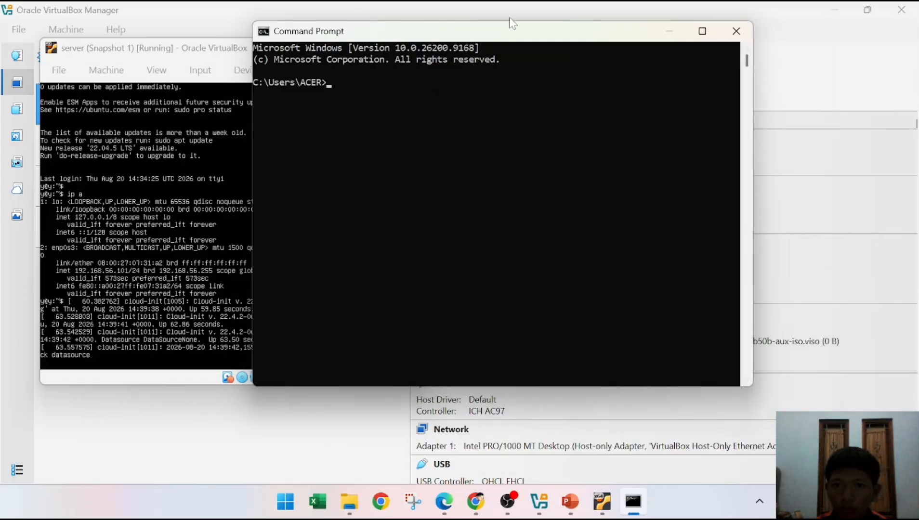
left_click_drag(519, 38, 620, 45)
left_click_drag(690, 45, 700, 45)
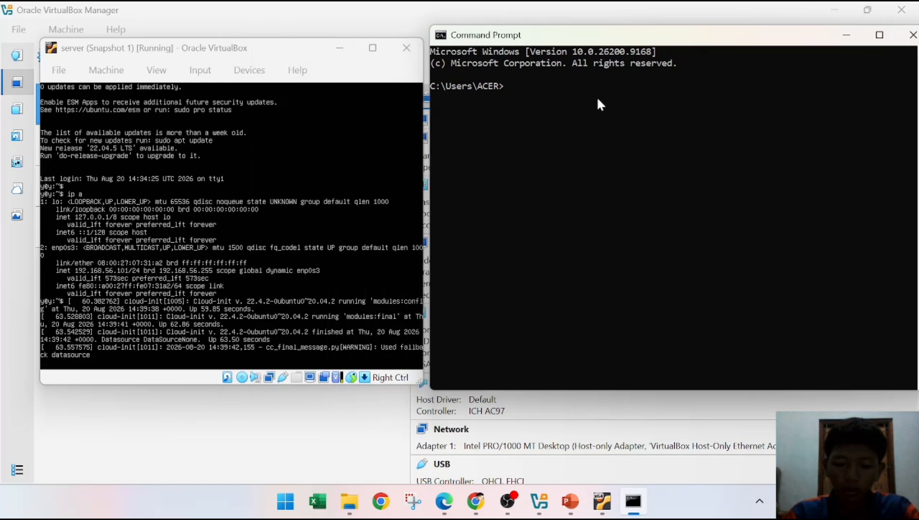
Run ipconfig on the Windows host and look up the IPv4 address of Ethernet adapter Ethernet 2.
type("ip")
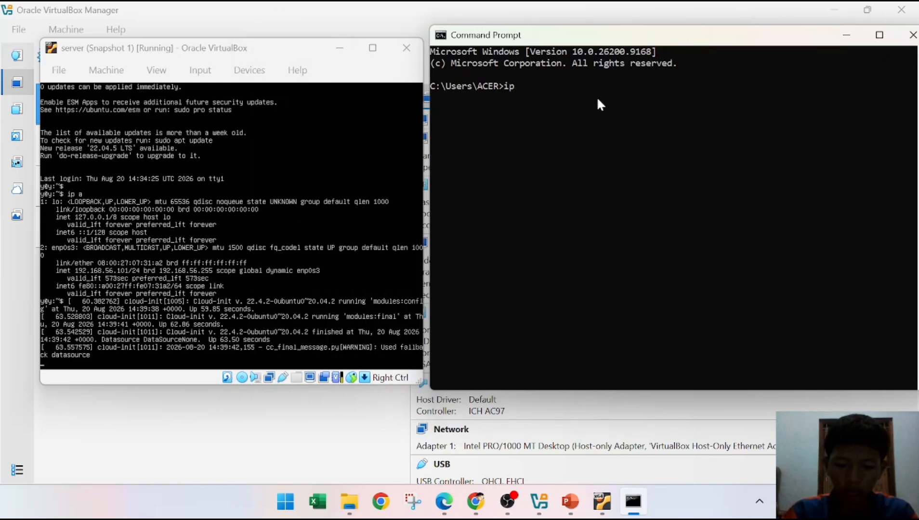
type("config")
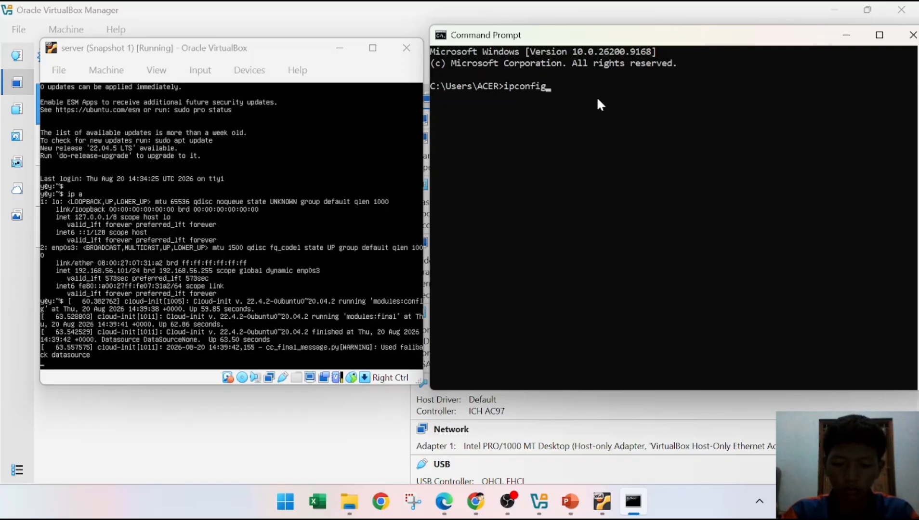
key("Return")
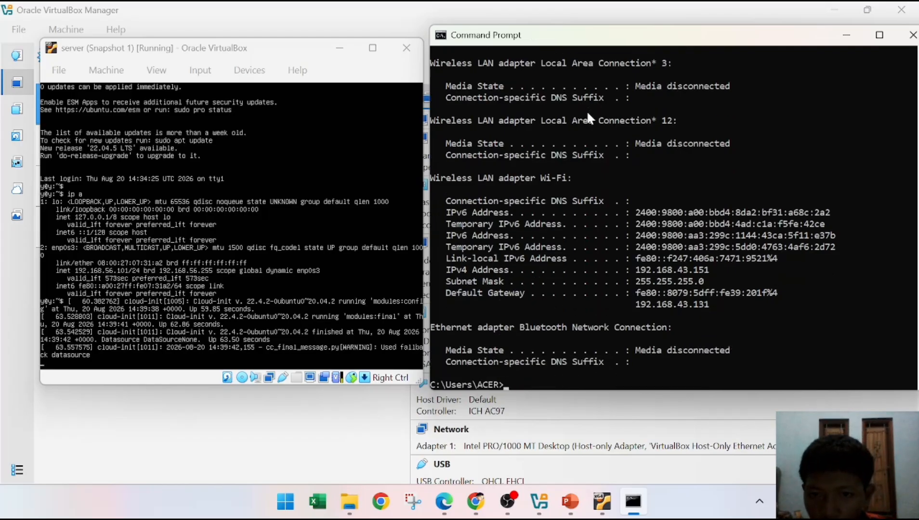
scroll(620, 176, "up", 2)
scroll(622, 181, "up", 1)
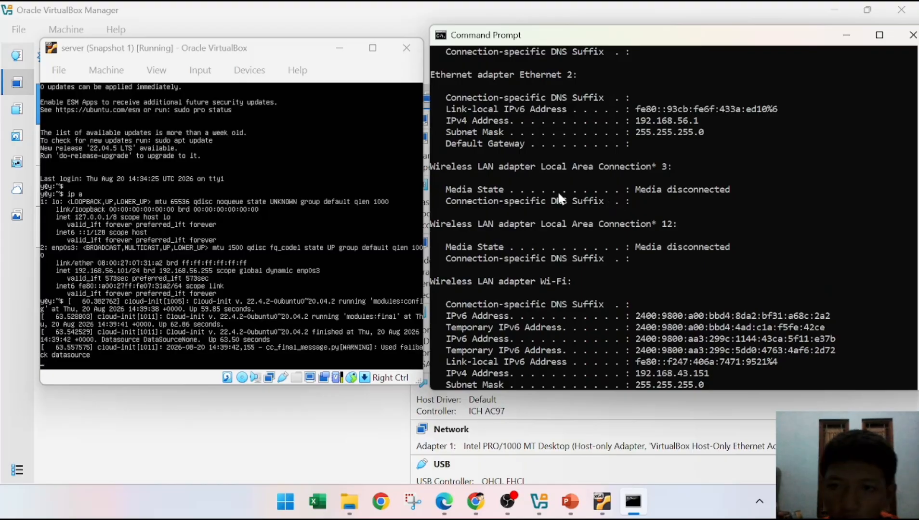
scroll(560, 198, "up", 2)
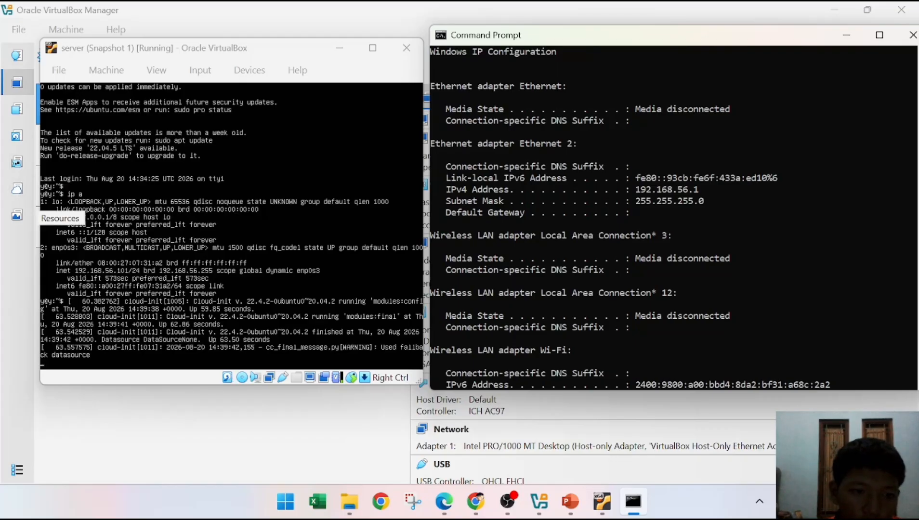
From the server machine's console, get a clean prompt and ping the host's Ethernet 2 address 192.168.56.1.
left_click(203, 202)
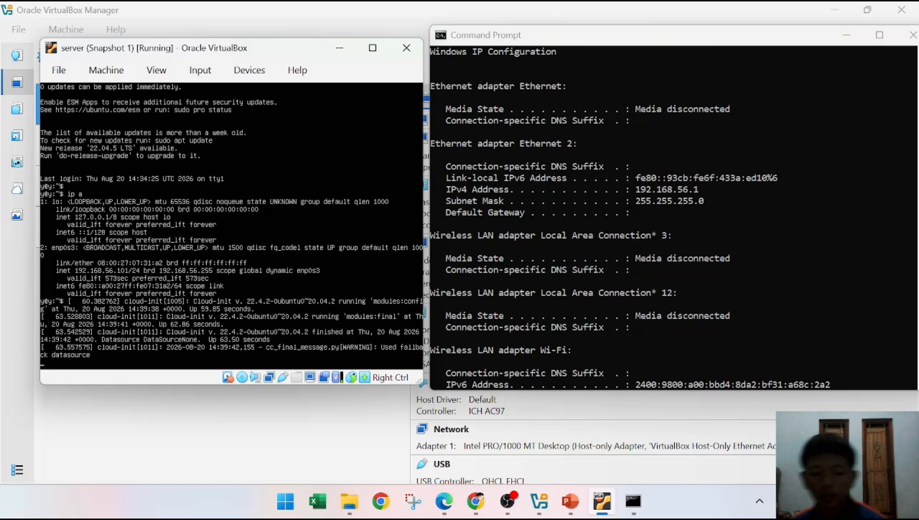
type("pi")
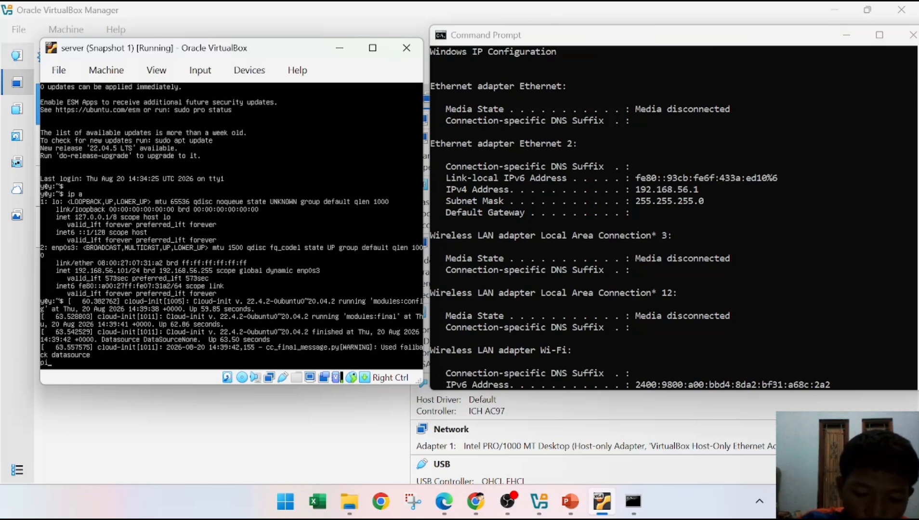
key("BackSpace")
key("BackSpace")
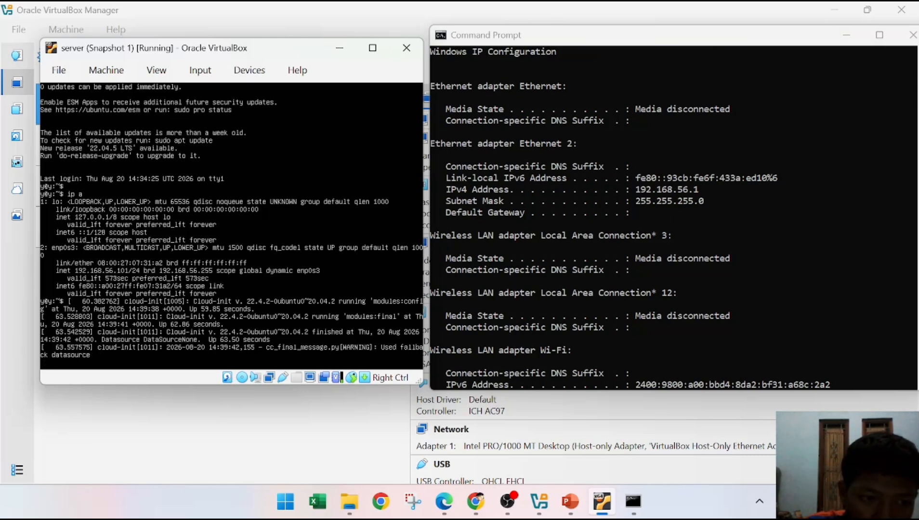
key("Return")
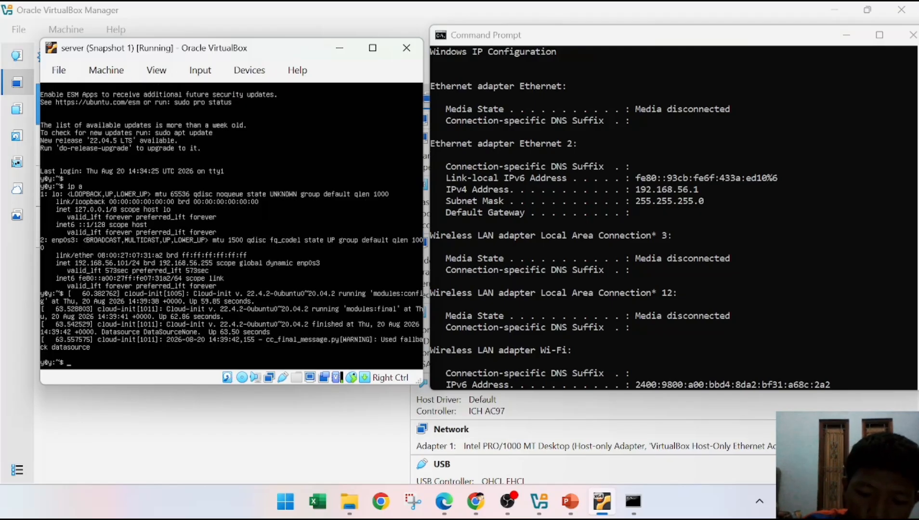
type("ping")
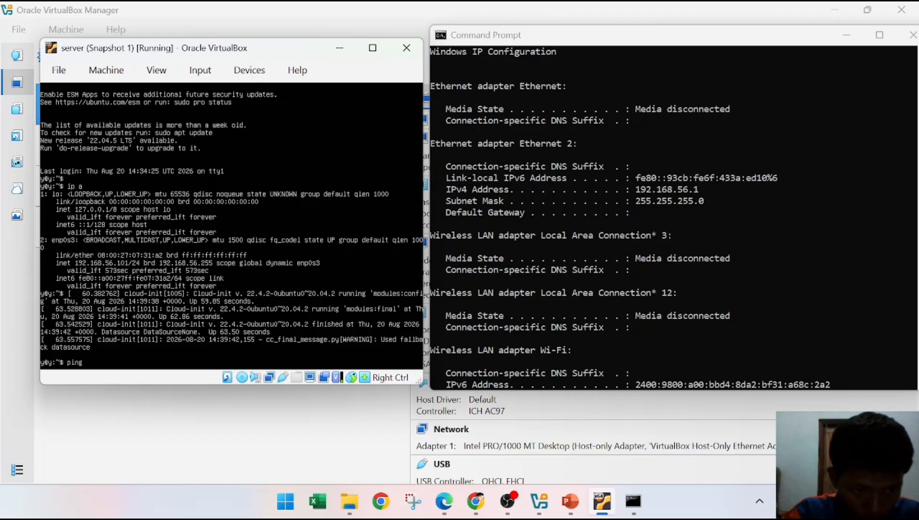
type("192.1")
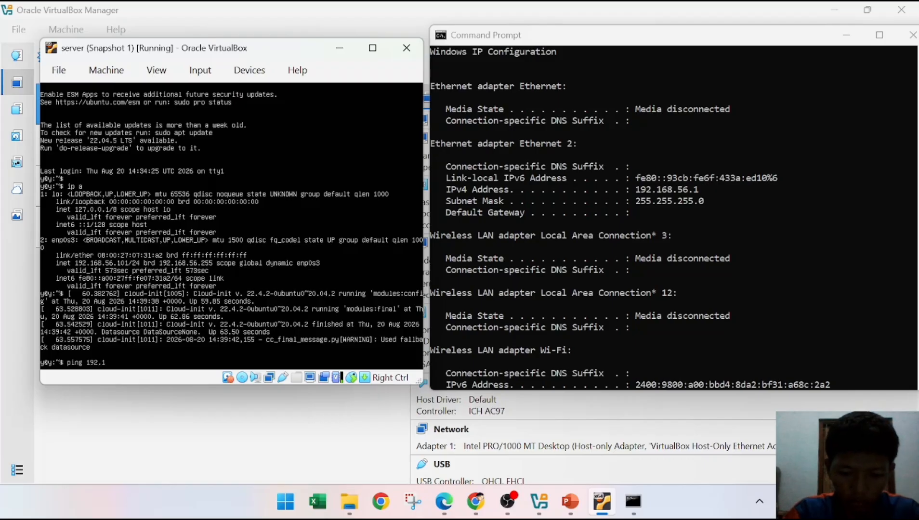
type("68.")
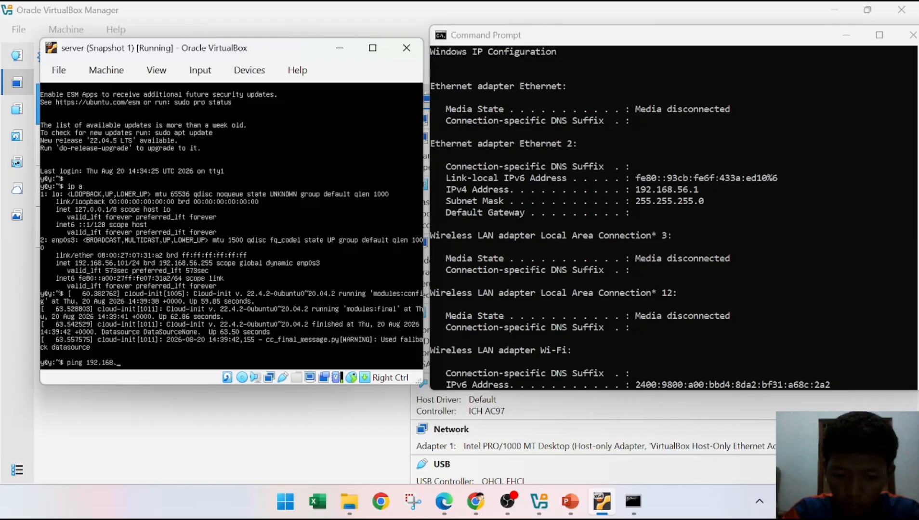
type("56")
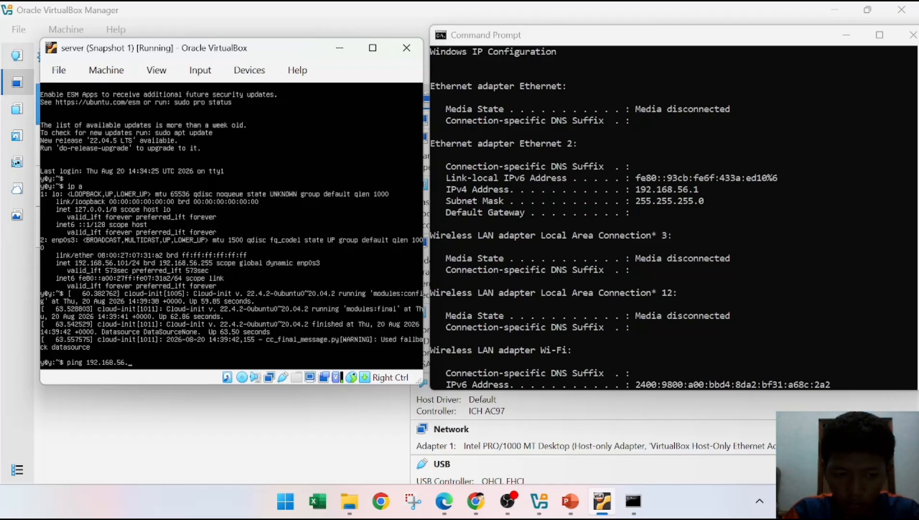
type(".1")
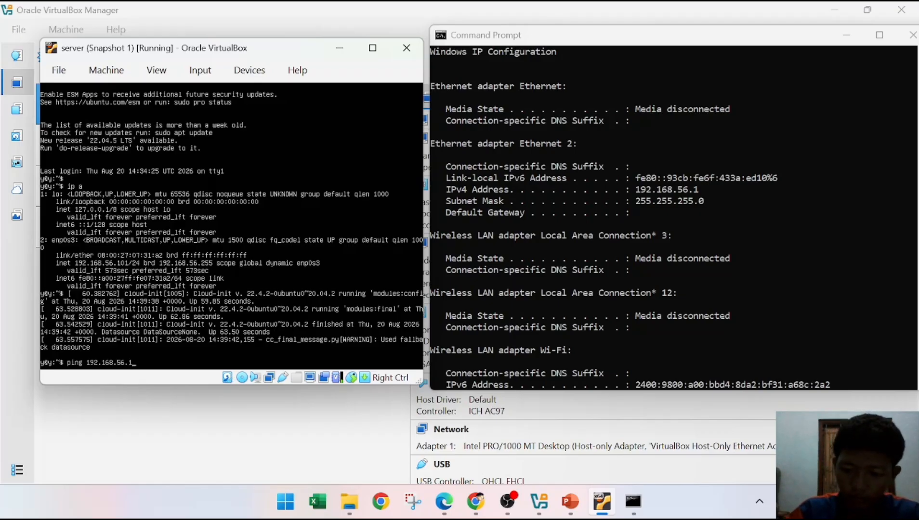
key("Return")
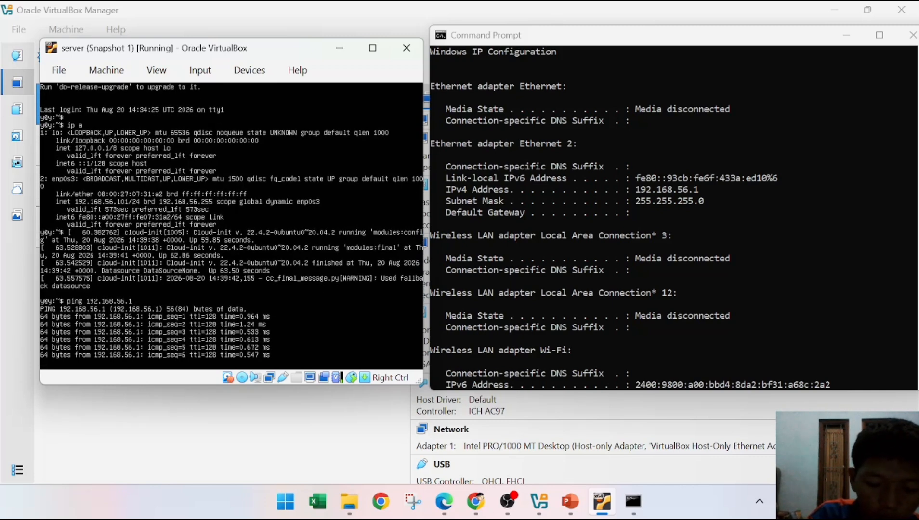
Stop the server machine's running ping and, from the Windows host's Command Prompt, ping the server's address 192.168.56.101.
key("ctrl+c")
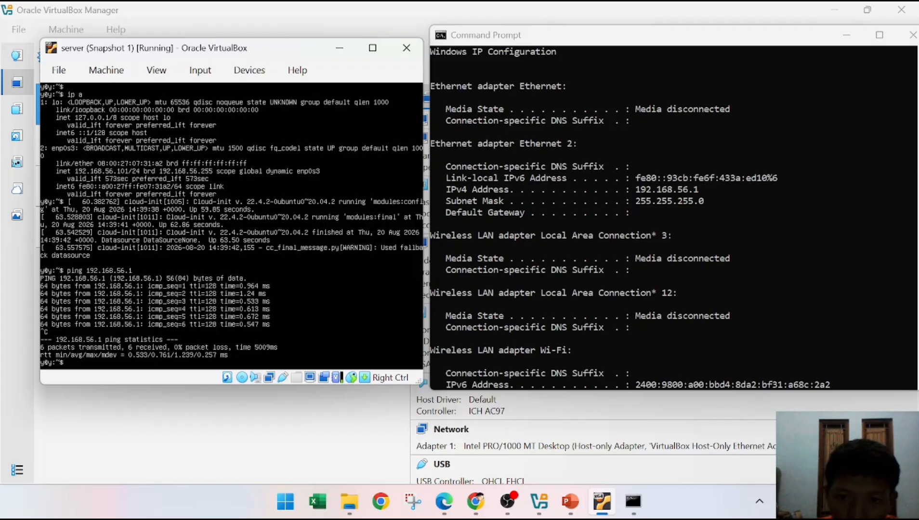
scroll(526, 203, "down", 9)
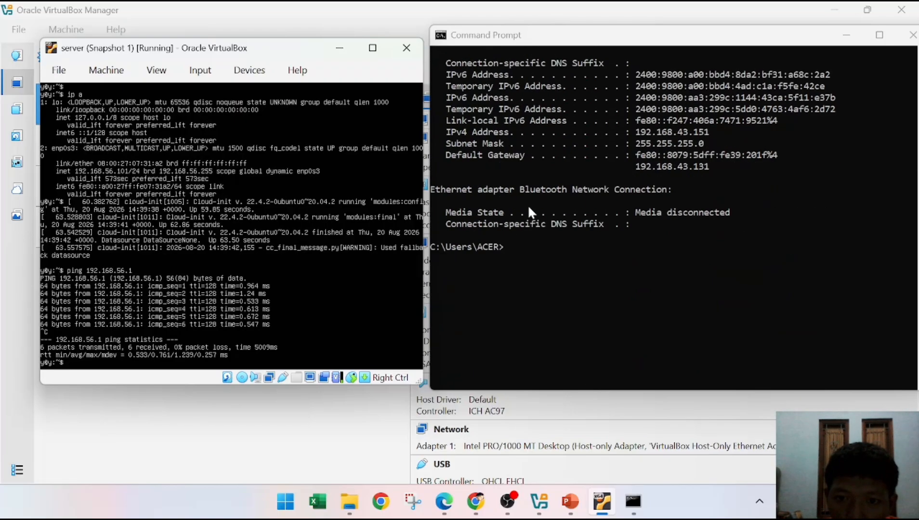
scroll(529, 207, "down", 4)
left_click(526, 125)
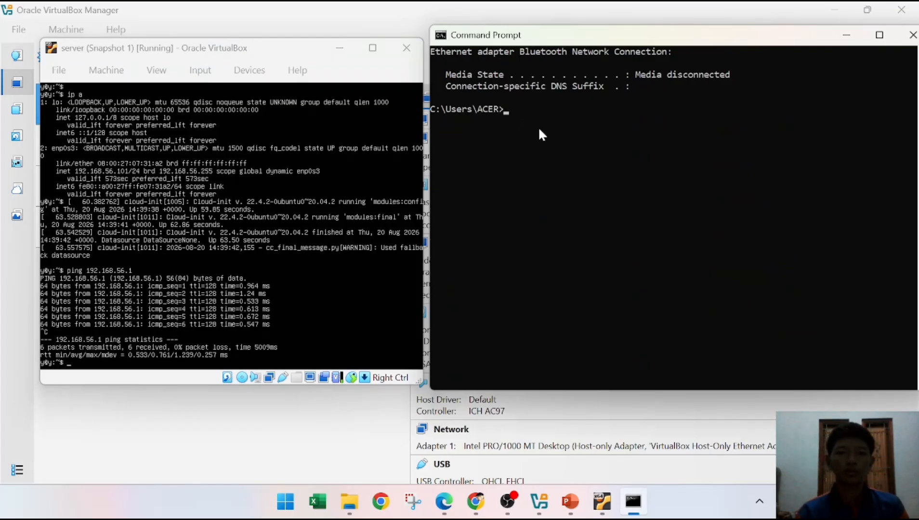
type("ping")
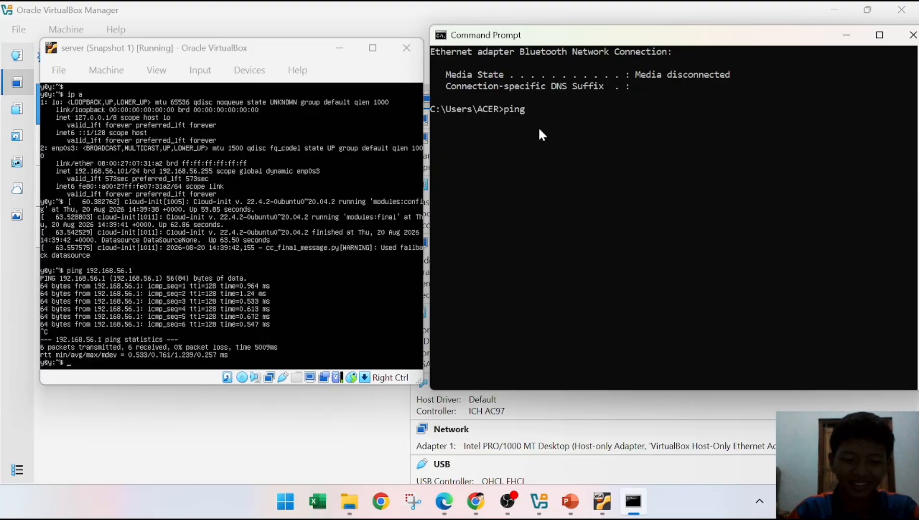
type(" 192")
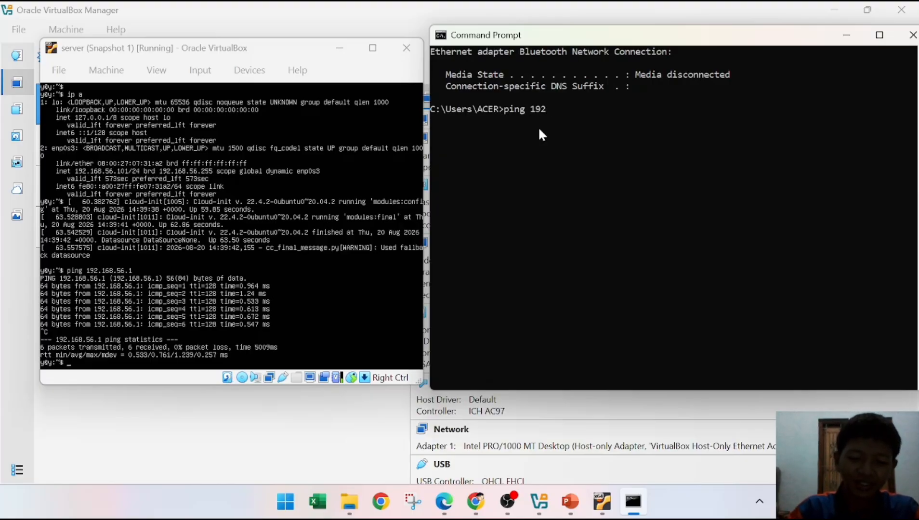
type(".168")
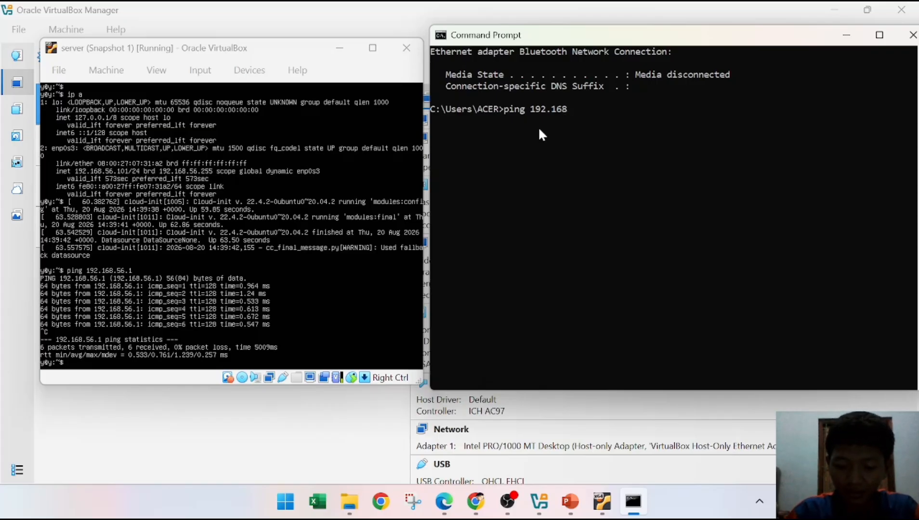
type(".")
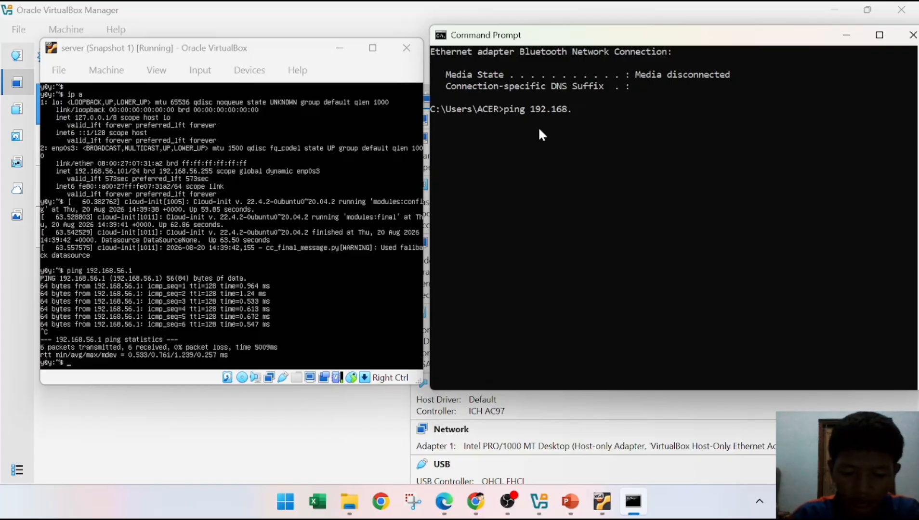
type("56.1")
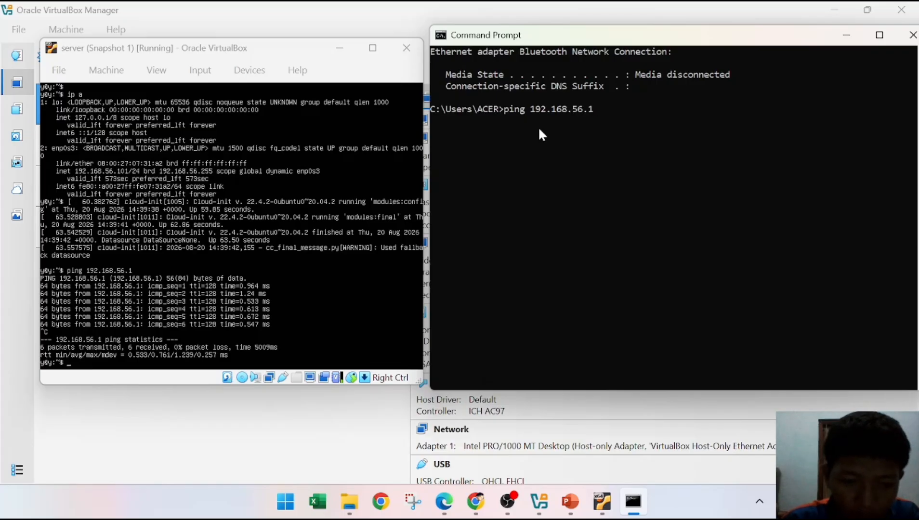
type("01")
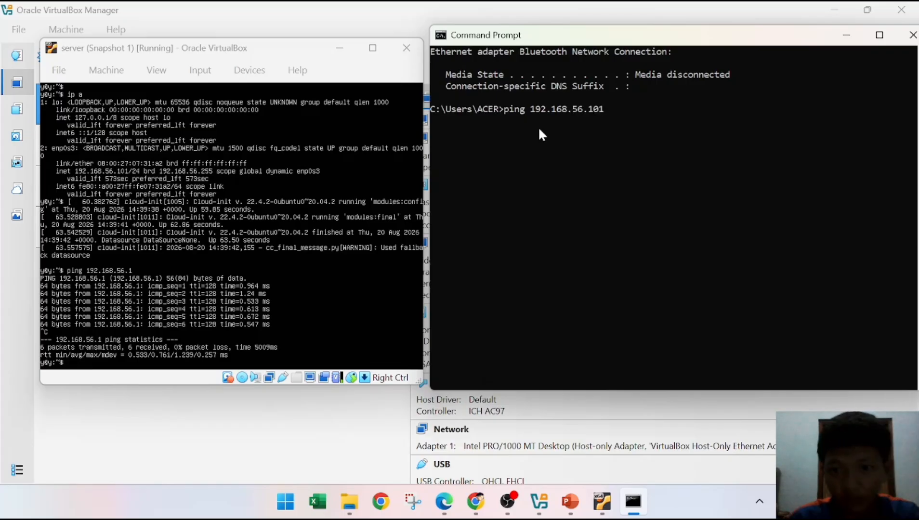
key("Return")
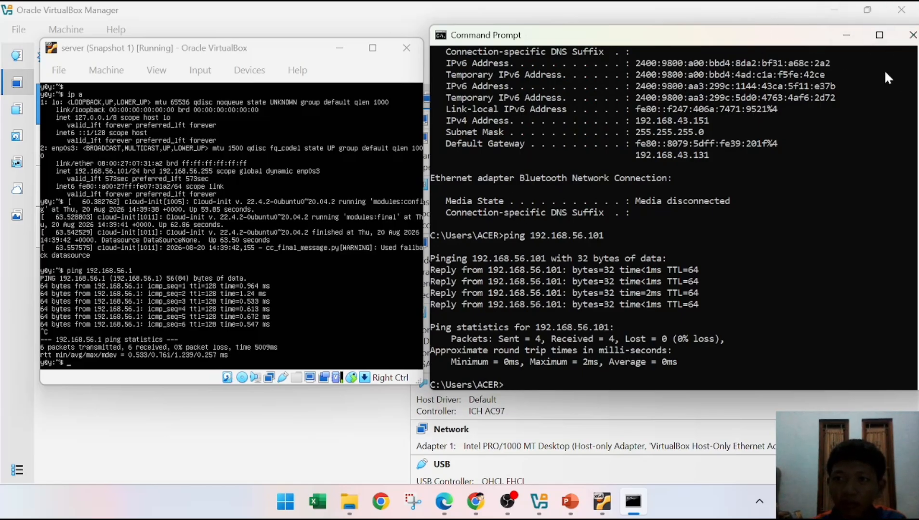
Close Command Prompt and shut down the server virtual machine with the shutdown signal instead of powering it off.
left_click(911, 38)
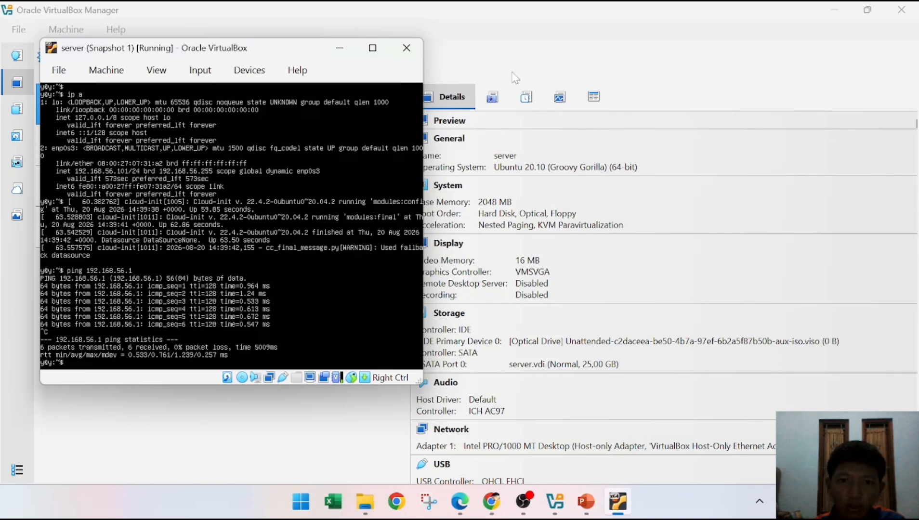
left_click(407, 48)
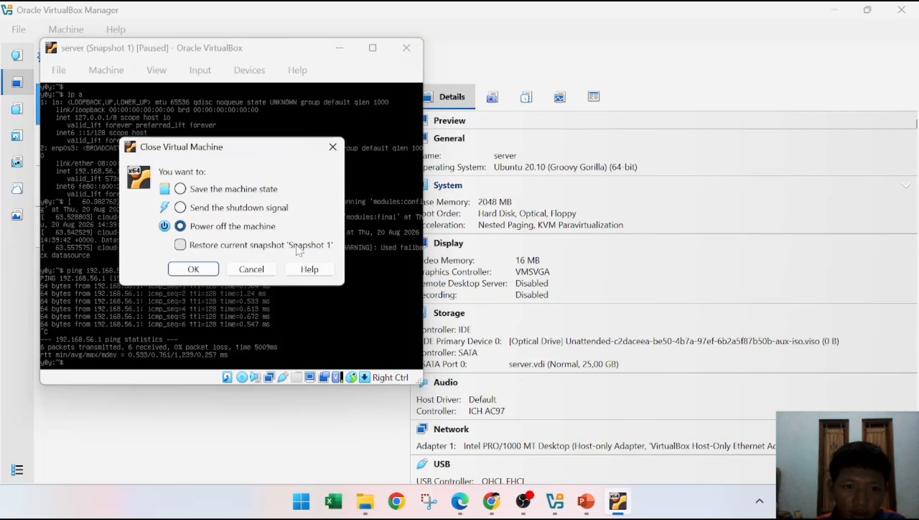
left_click(270, 277)
left_click(106, 70)
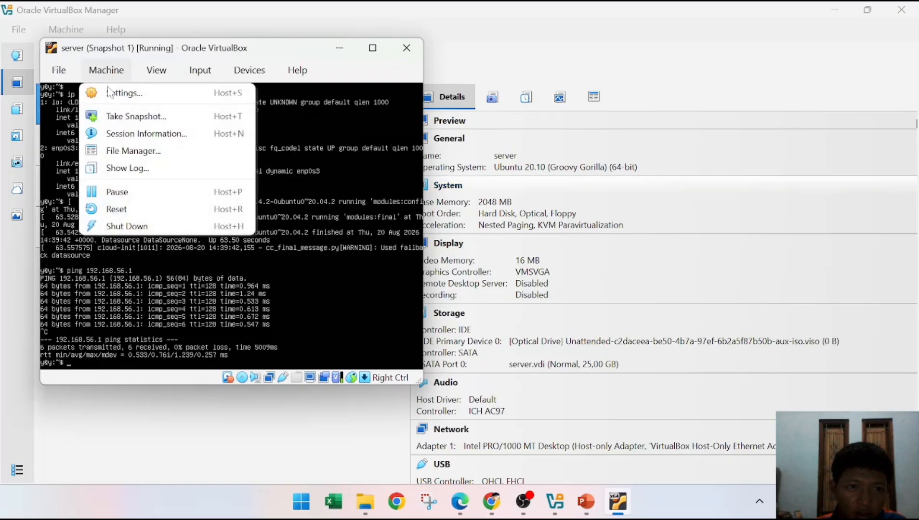
left_click(122, 226)
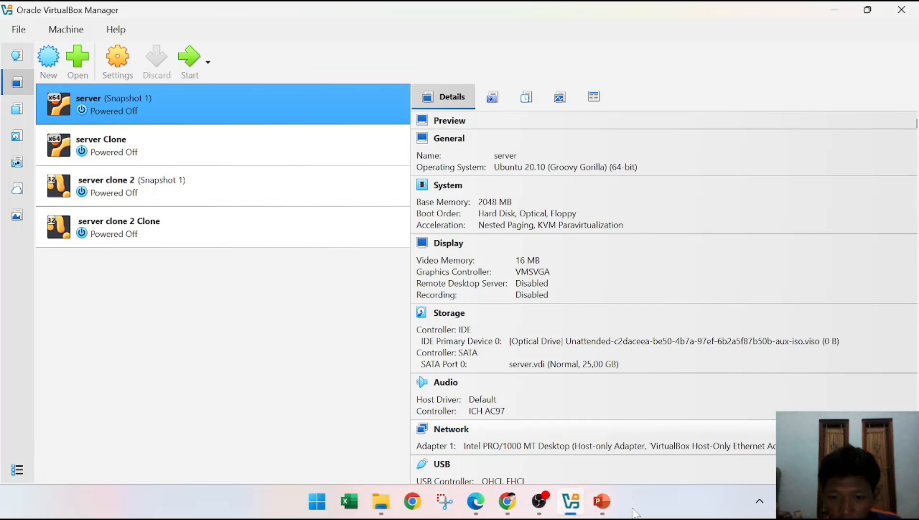
Switch to the PowerPoint presentation and show slide 11, Perbandingan Mode Adapter, followed by slide 12, Ringkasan & Kesimpulan.
left_click(602, 510)
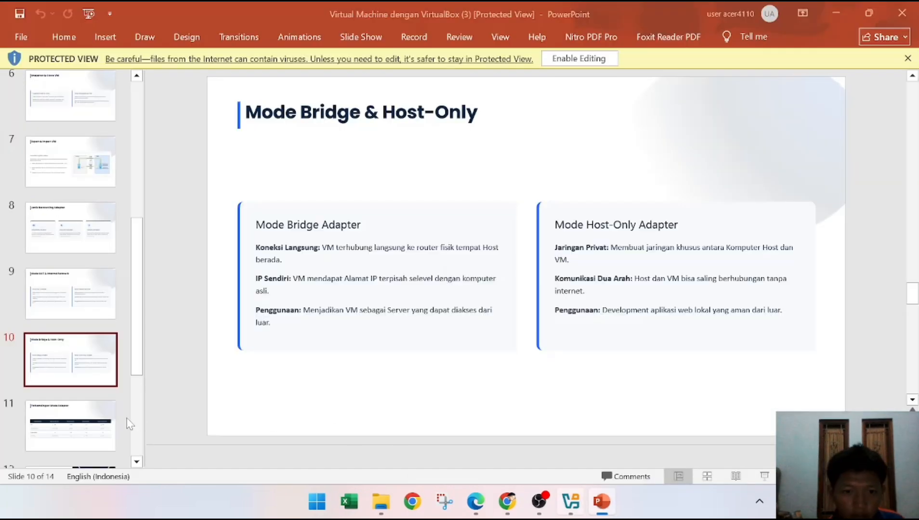
left_click(116, 424)
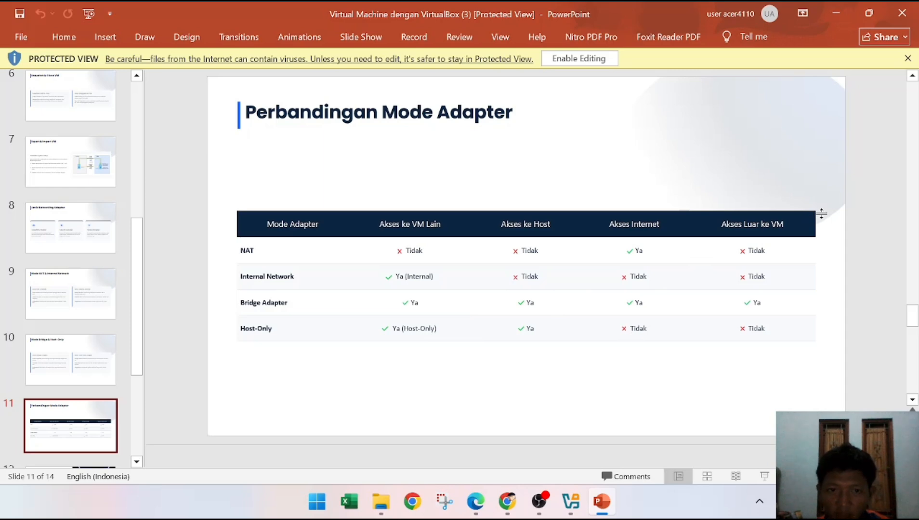
scroll(94, 346, "down", 2)
scroll(94, 346, "down", 1)
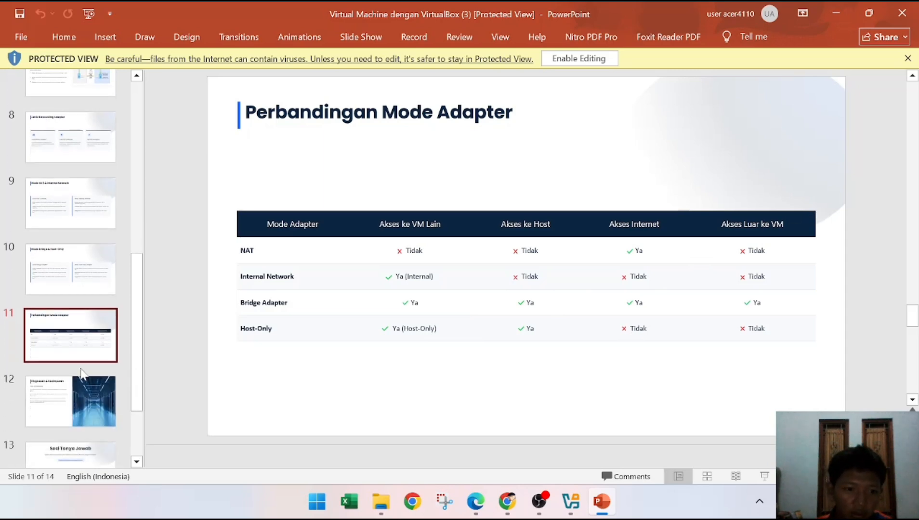
left_click(81, 397)
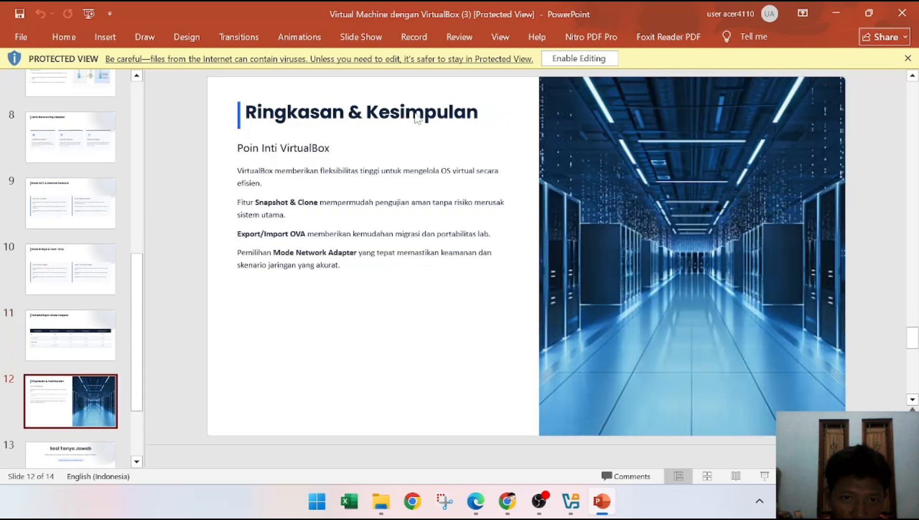